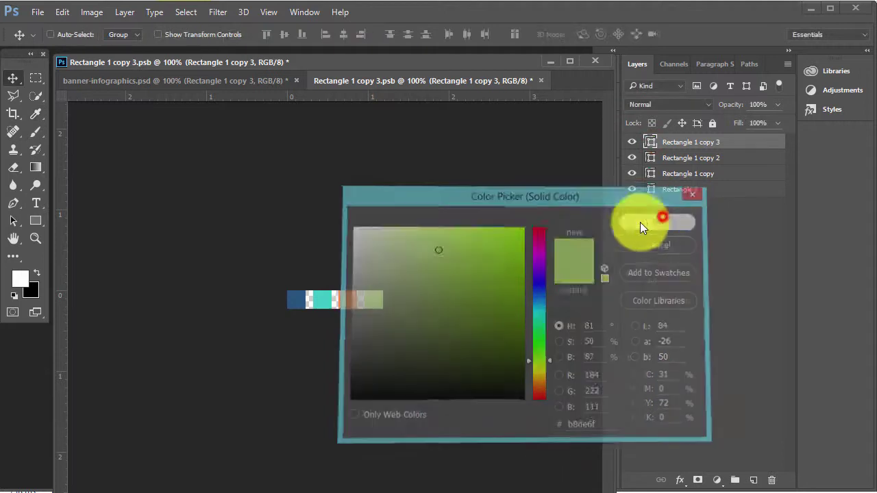
# - Close the colour swatch smart object and save its changes back to the banner document
pyautogui.click(541, 80)
pyautogui.click(499, 204)
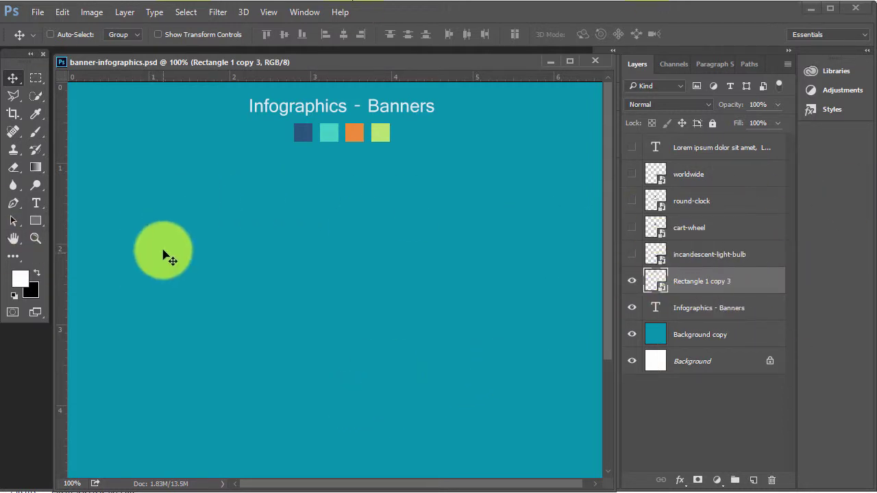
# - Show the grid over the banner document's canvas
pyautogui.click(63, 13)
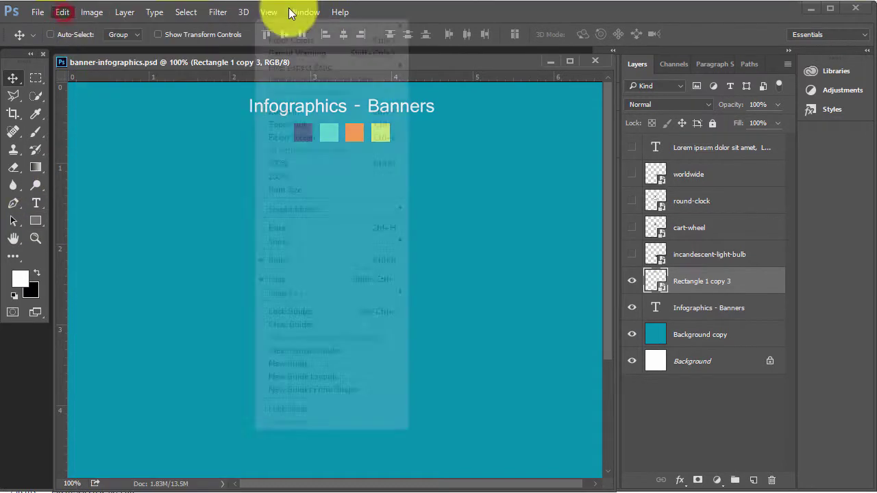
pyautogui.click(519, 13)
pyautogui.click(274, 12)
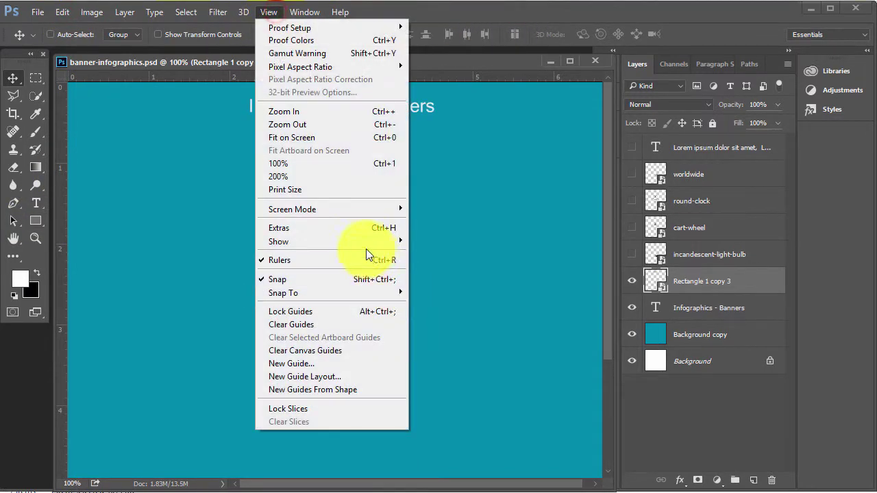
pyautogui.click(361, 230)
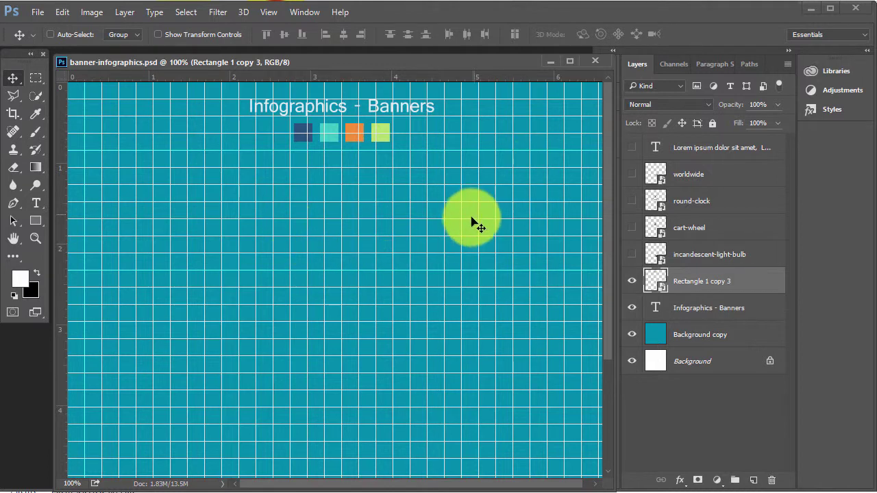
pyautogui.hotkey('ctrl', "'")
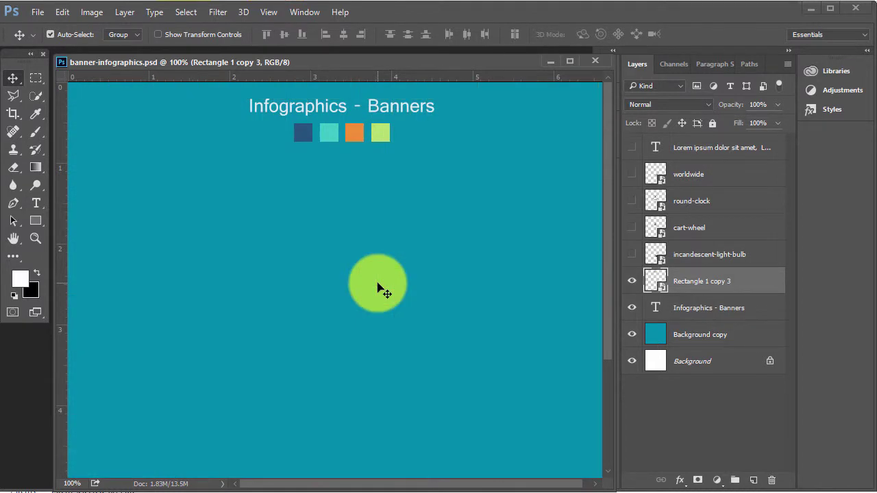
pyautogui.hotkey('ctrl', "'")
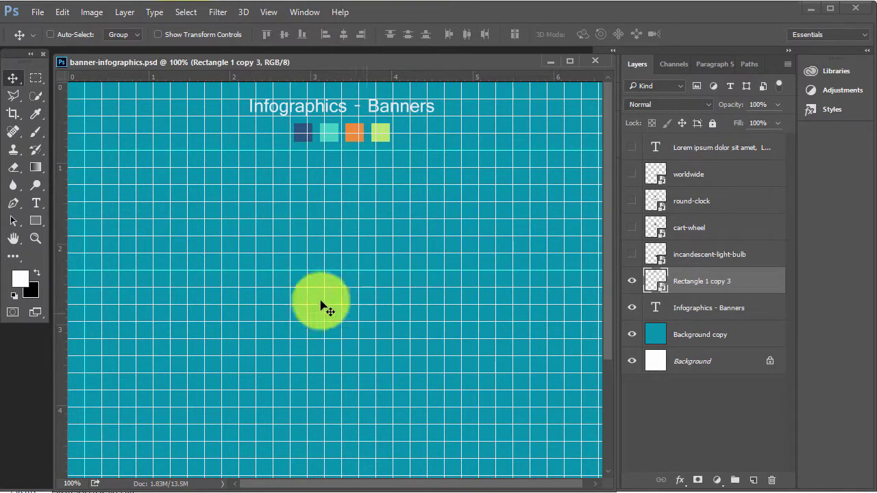
# - In the Guides, Grid & Slices preferences, try 3 and 4 grid subdivisions, then set the value back to 1
pyautogui.click(65, 13)
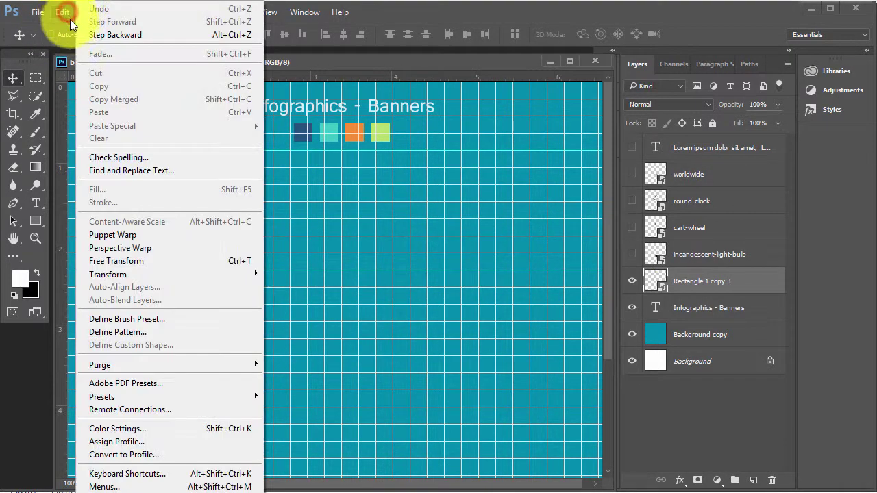
pyautogui.moveTo(189, 490)
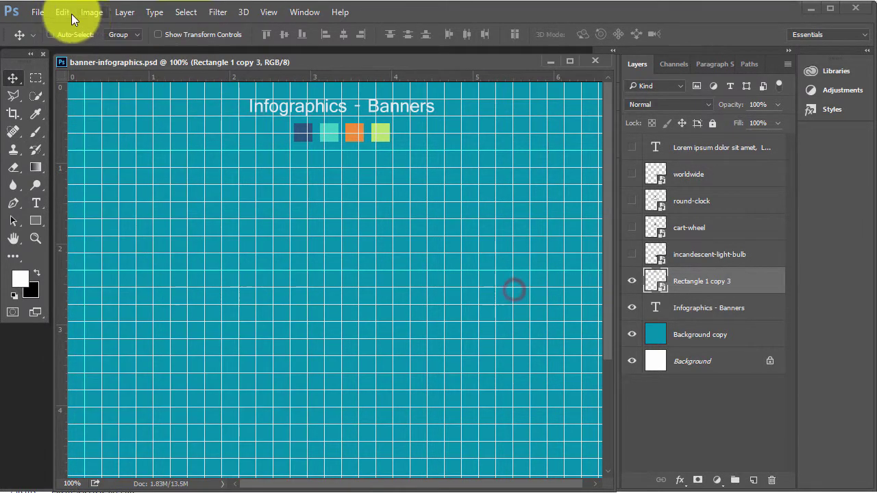
pyautogui.click(65, 14)
pyautogui.moveTo(187, 487)
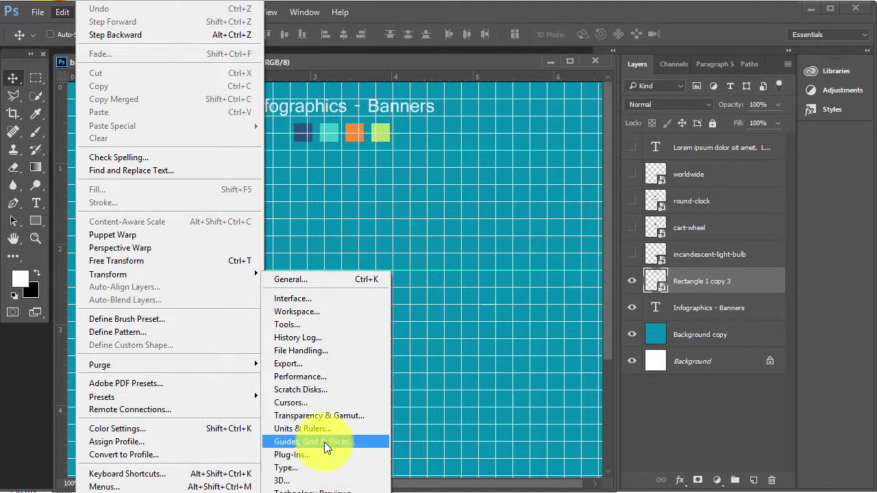
pyautogui.click(324, 442)
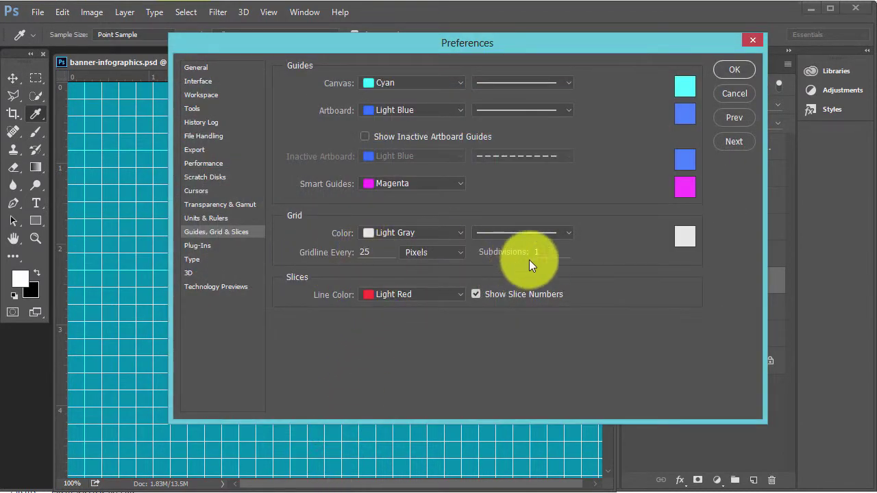
pyautogui.doubleClick(550, 251)
pyautogui.write('3')
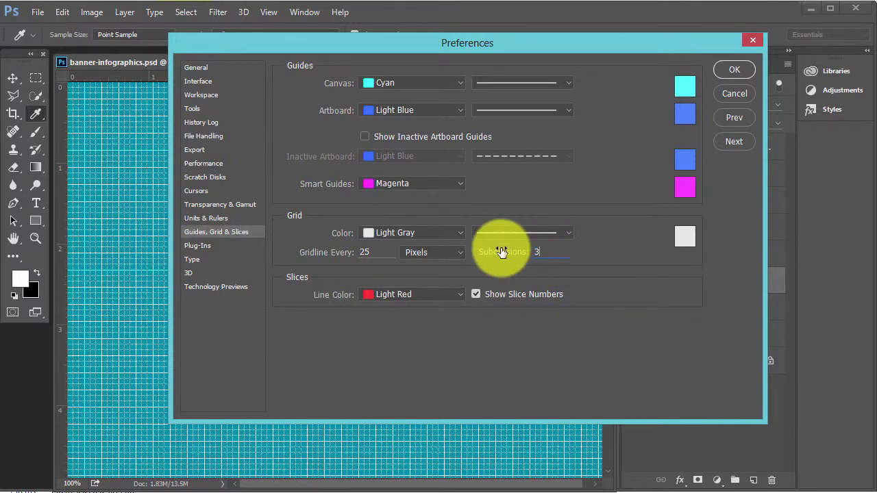
pyautogui.moveTo(542, 253); pyautogui.dragTo(524, 251)
pyautogui.write('4')
pyautogui.write('1')
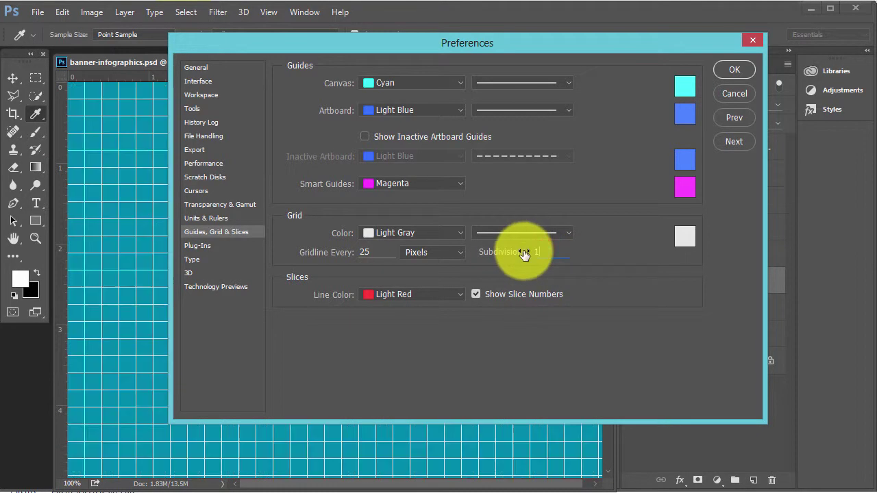
pyautogui.click(735, 71)
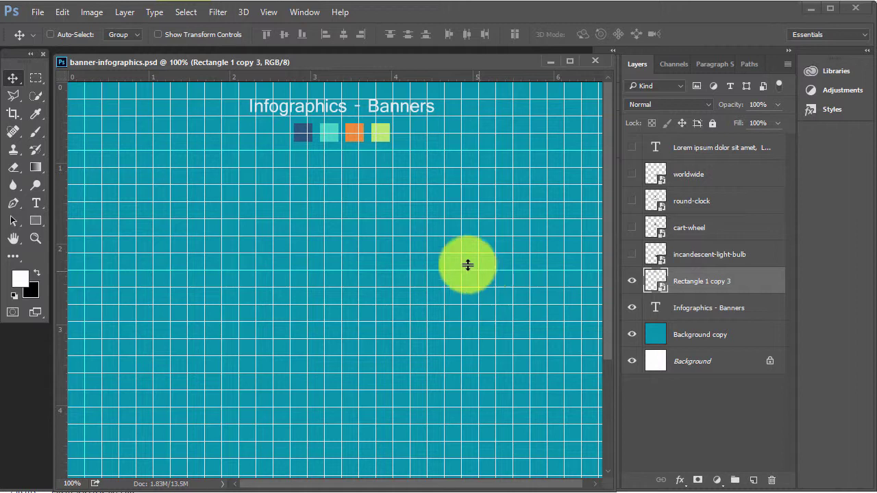
# - Draw a white 125 × 125 px square below and to the left of the title with the Rectangle tool, aligned to the grid
pyautogui.click(37, 223)
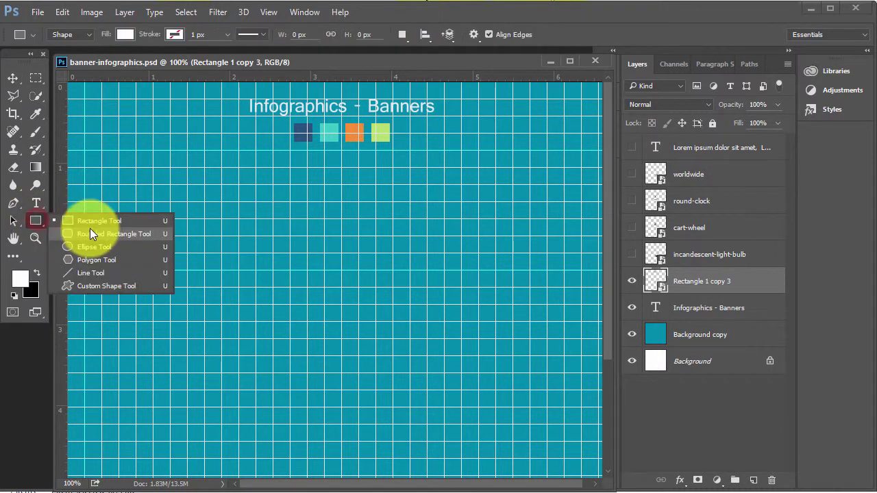
pyautogui.click(96, 219)
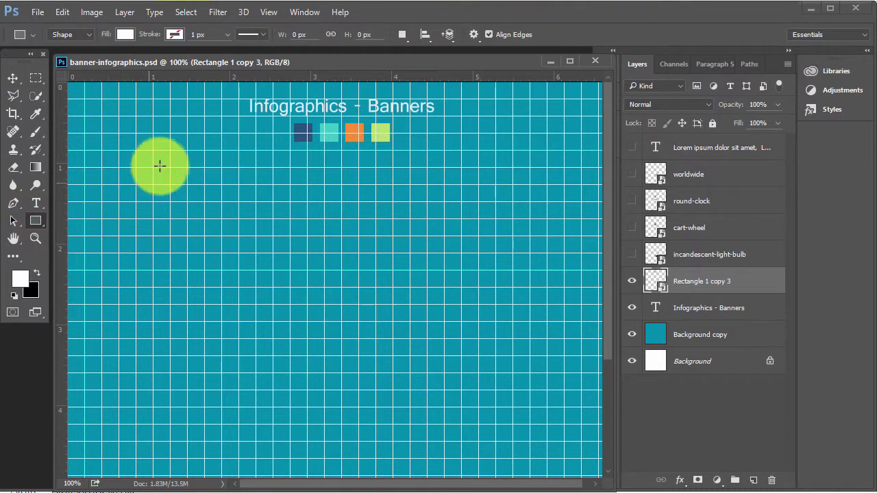
pyautogui.moveTo(104, 151); pyautogui.dragTo(193, 236)
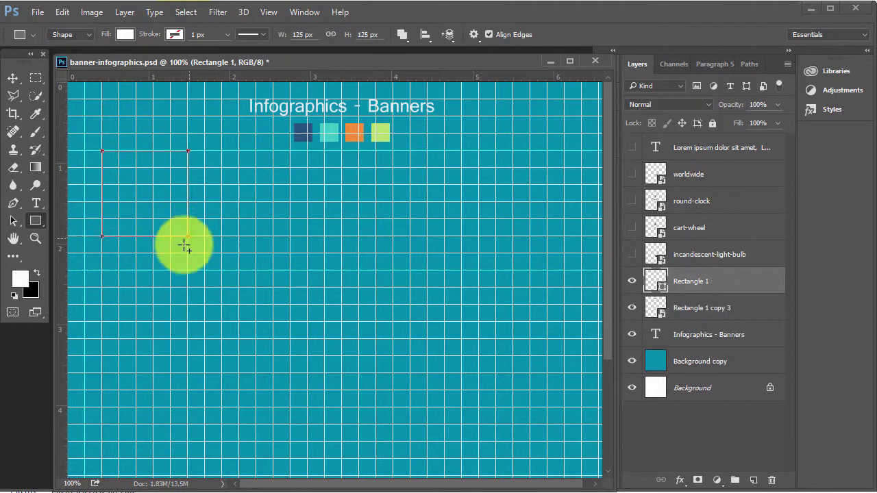
pyautogui.click(12, 79)
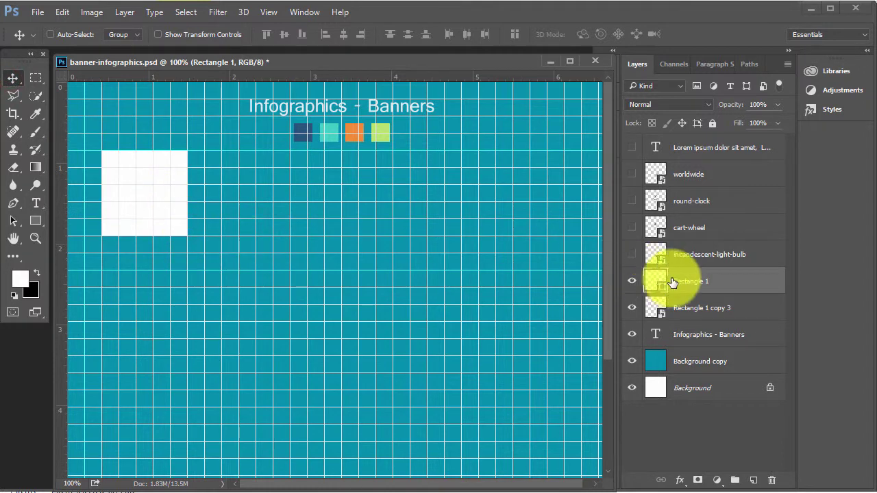
# - Bring the Rectangle 1 layer to the top of the layer stack and group it as banner1
pyautogui.hotkey('ctrl', 'shift', ']')
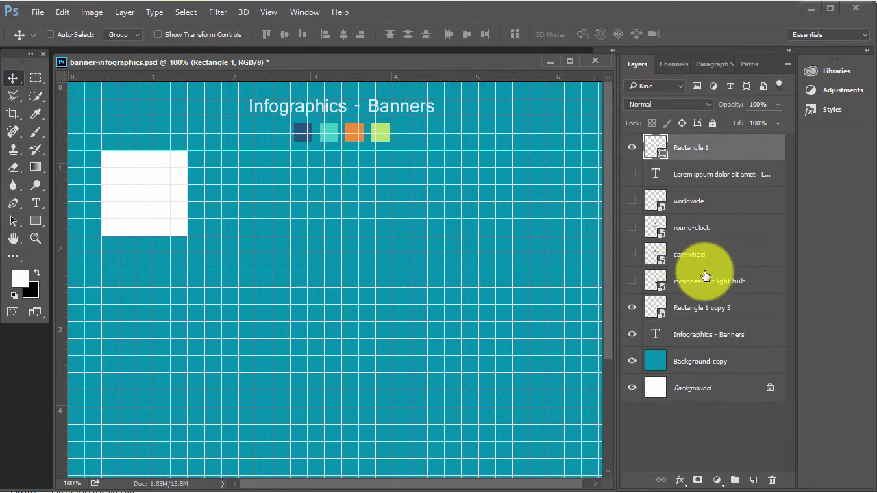
pyautogui.rightClick(700, 151)
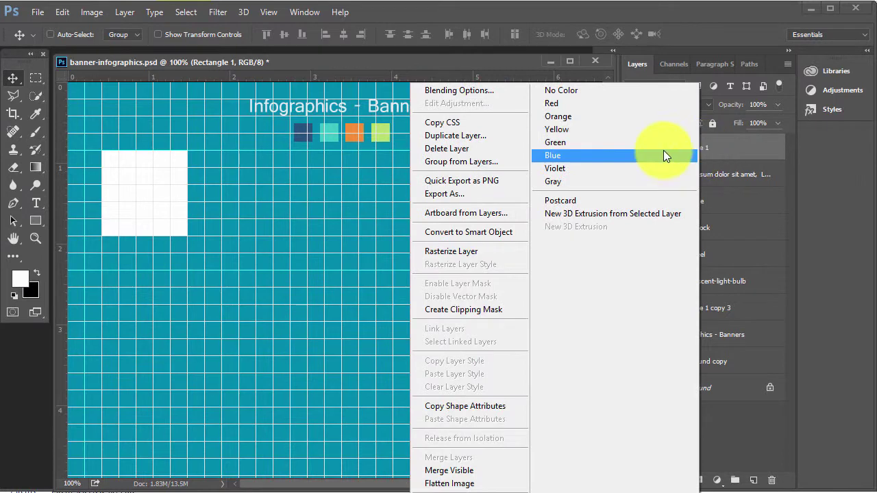
pyautogui.click(498, 164)
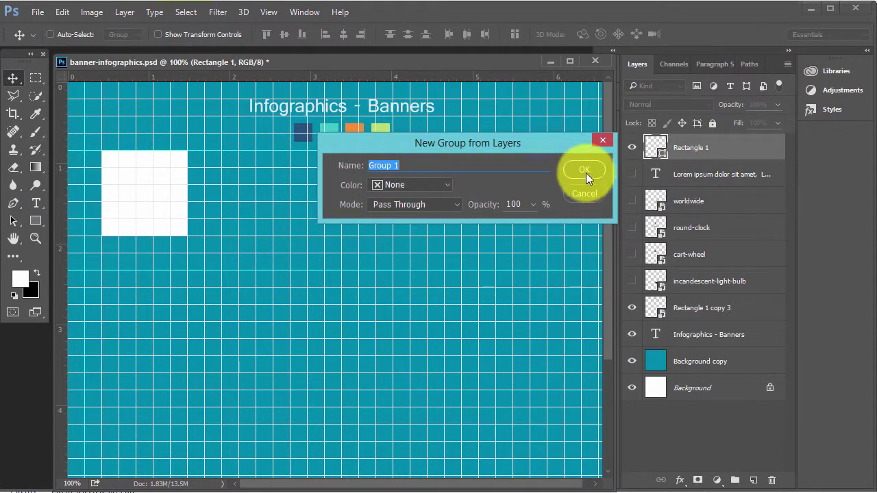
pyautogui.write('banner1')
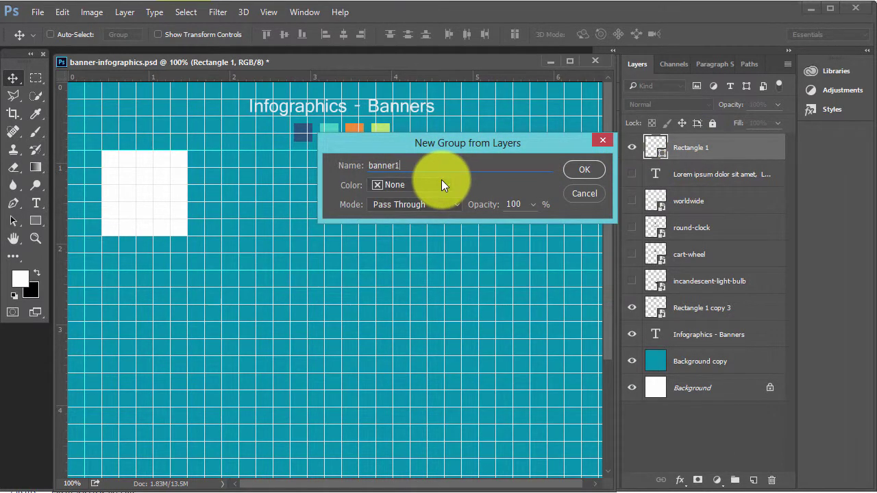
pyautogui.press('Return')
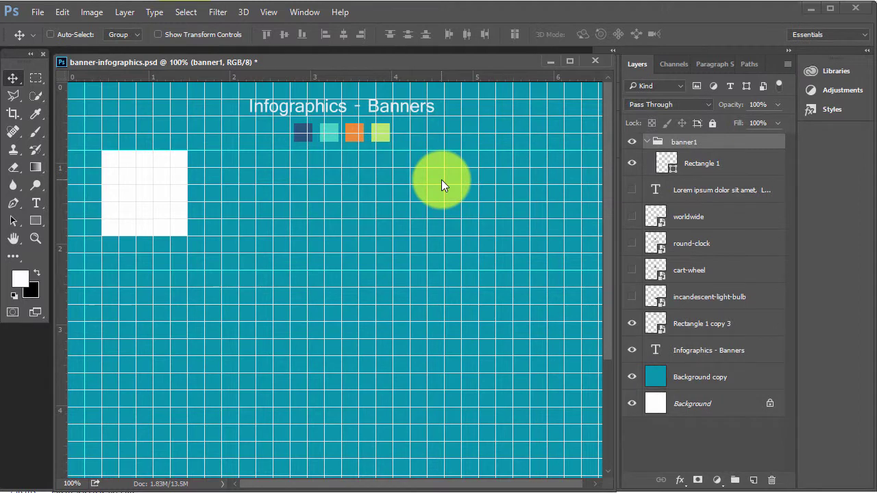
pyautogui.click(631, 141)
pyautogui.click(632, 142)
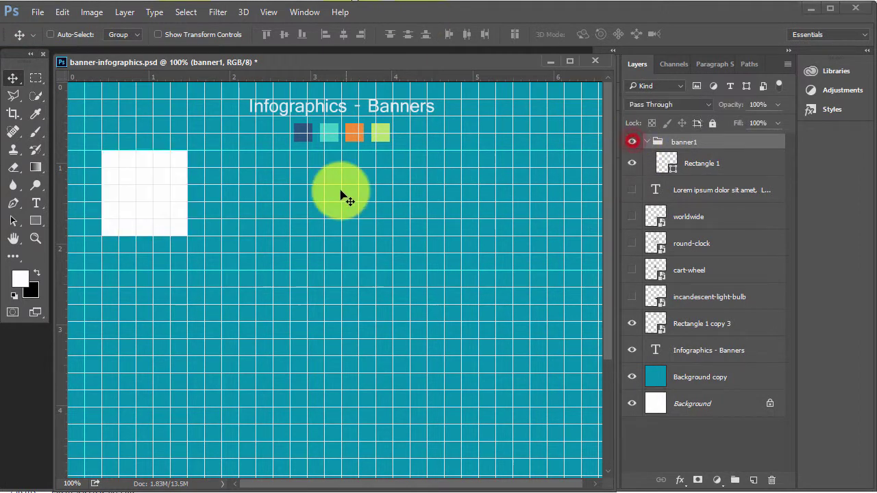
# - Move the banner1 group down by one grid square
pyautogui.rightClick(184, 180)
pyautogui.click(183, 179)
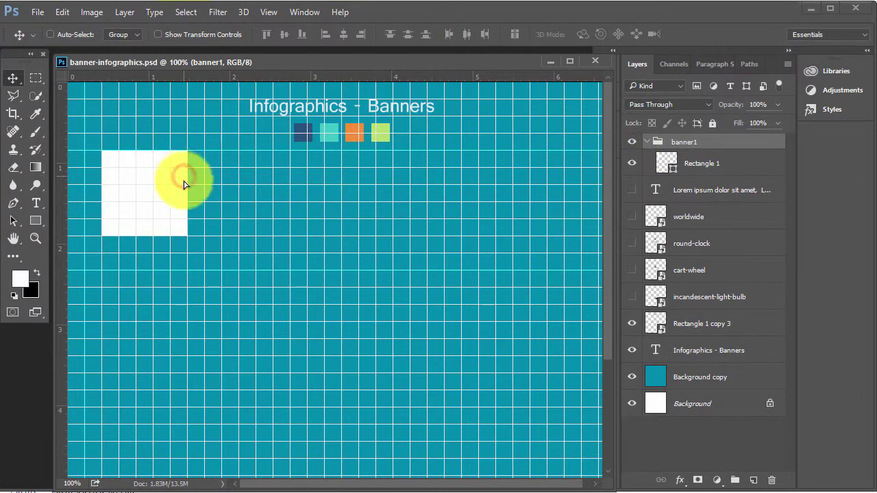
pyautogui.moveTo(184, 179); pyautogui.dragTo(185, 196)
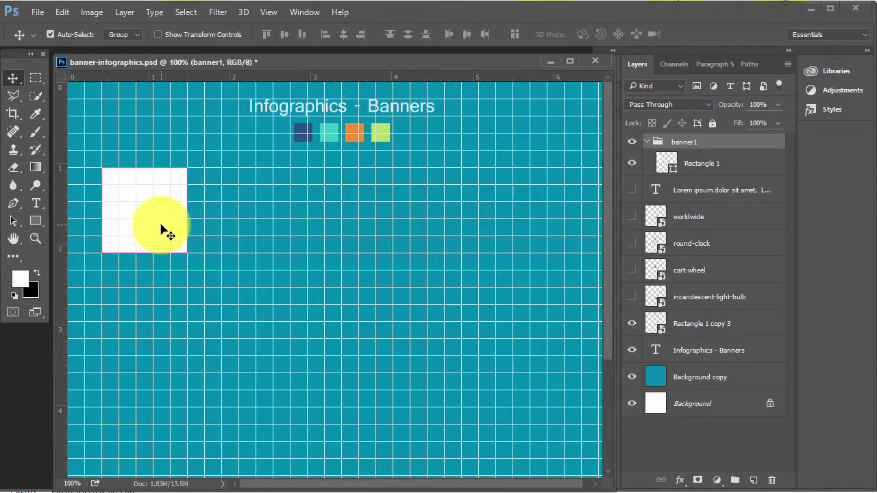
# - Skew the white square vertically by about 10.9° so its right edge drops one grid square
pyautogui.hotkey('ctrl', 't')
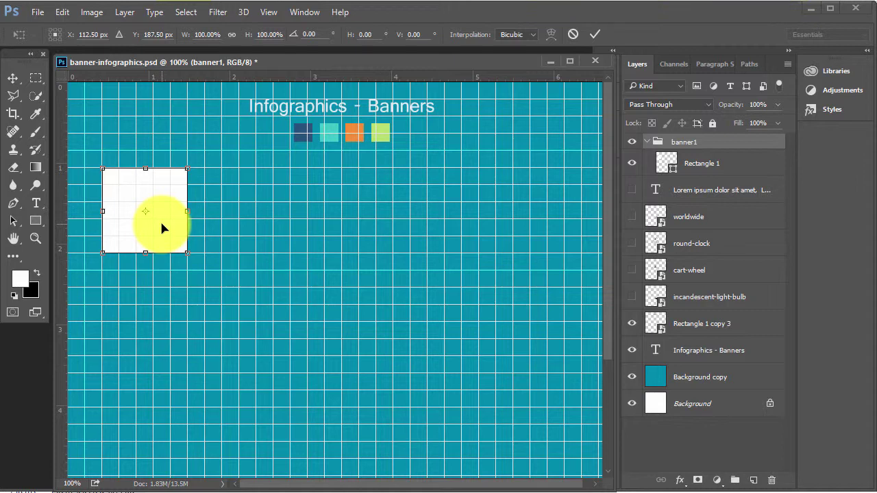
pyautogui.press('Return')
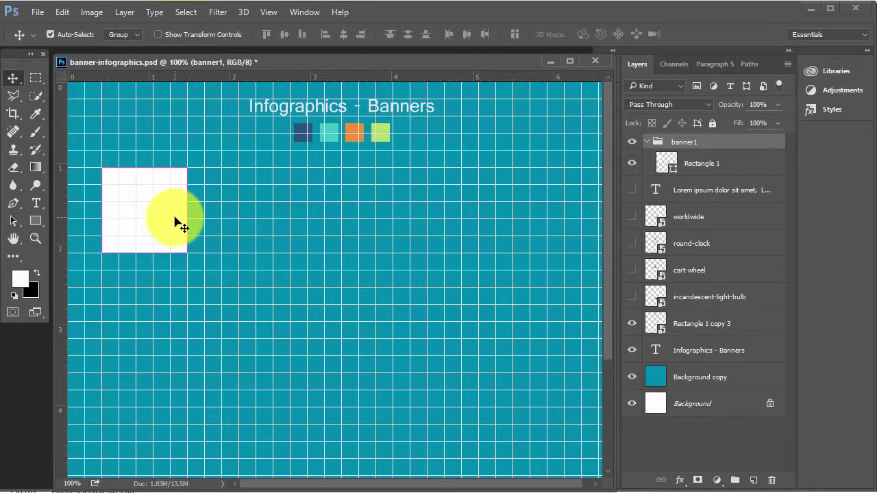
pyautogui.hotkey('ctrl', 't')
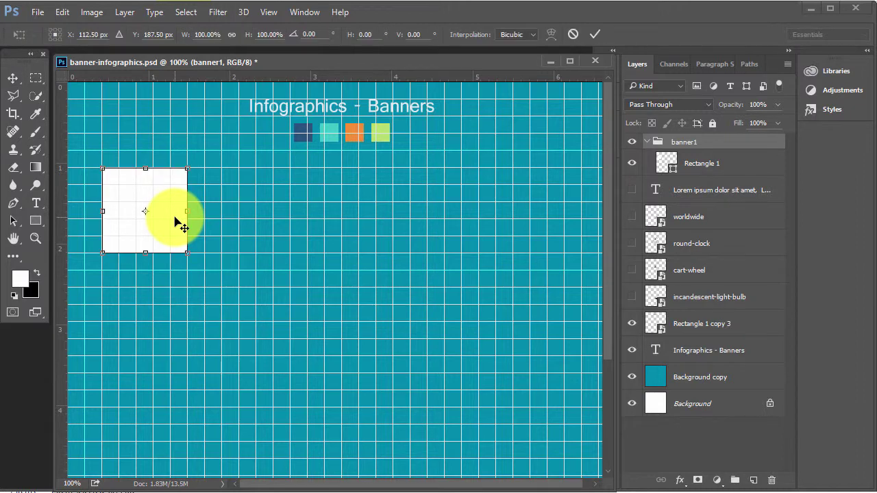
pyautogui.rightClick(171, 195)
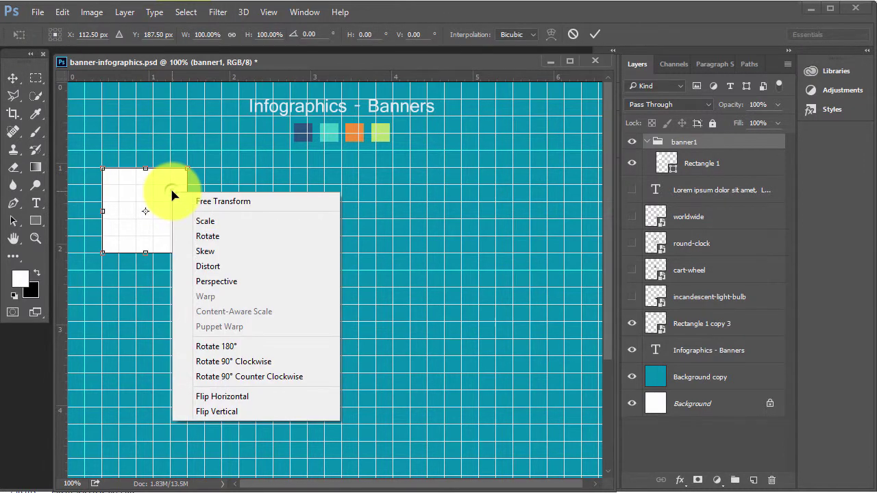
pyautogui.click(202, 248)
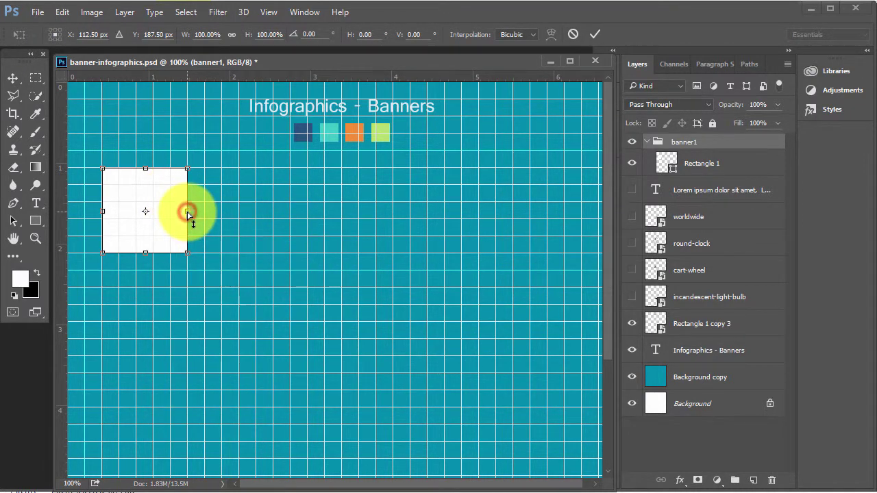
pyautogui.moveTo(187, 213); pyautogui.dragTo(187, 229)
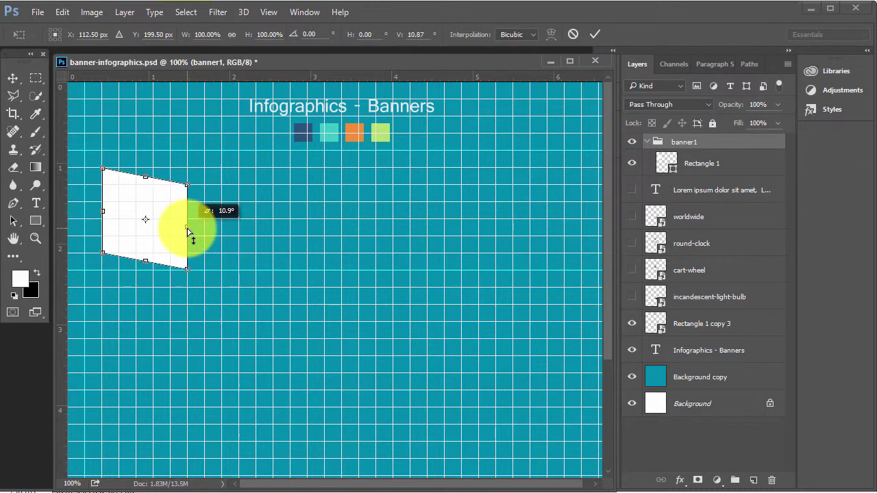
pyautogui.press('Return')
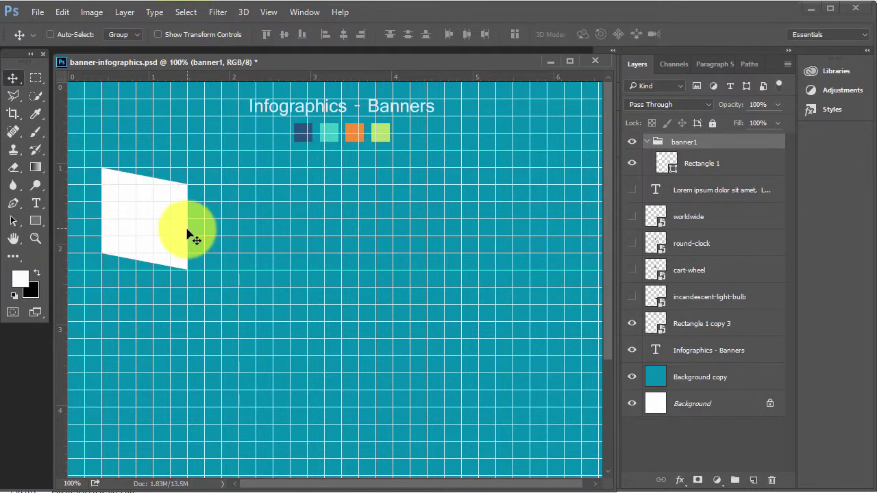
# - Examine at higher magnification how the skewed rectangle's right edge and corners line up with the grid
pyautogui.hotkey('ctrl', '+')
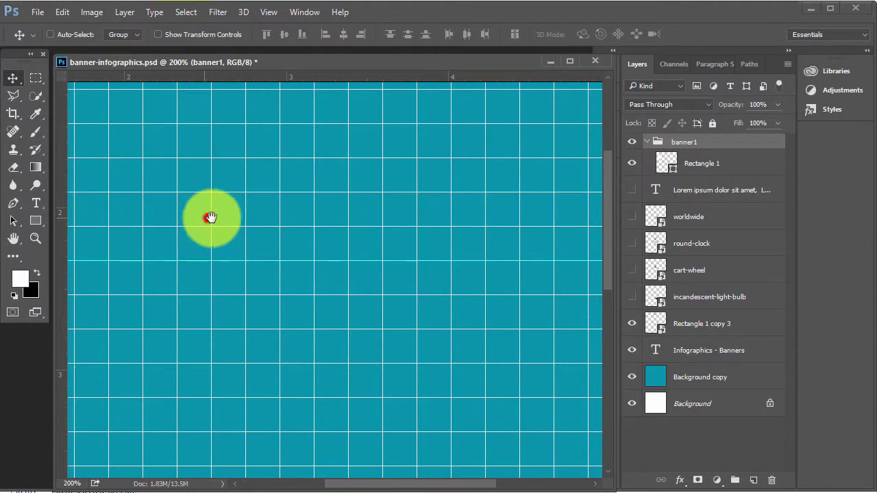
pyautogui.moveTo(208, 218); pyautogui.dragTo(483, 287)
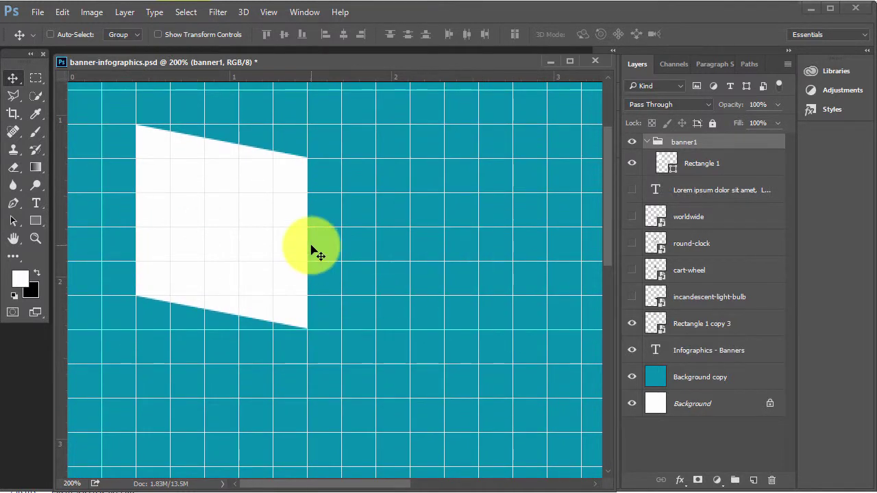
pyautogui.hotkey('ctrl', '+')
pyautogui.moveTo(319, 253); pyautogui.dragTo(341, 301)
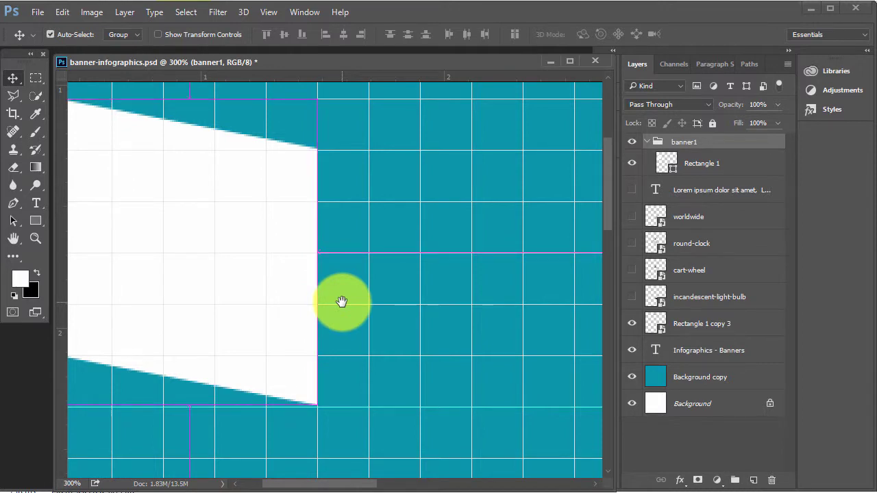
pyautogui.hotkey('ctrl', '+')
pyautogui.hotkey('ctrl', '+')
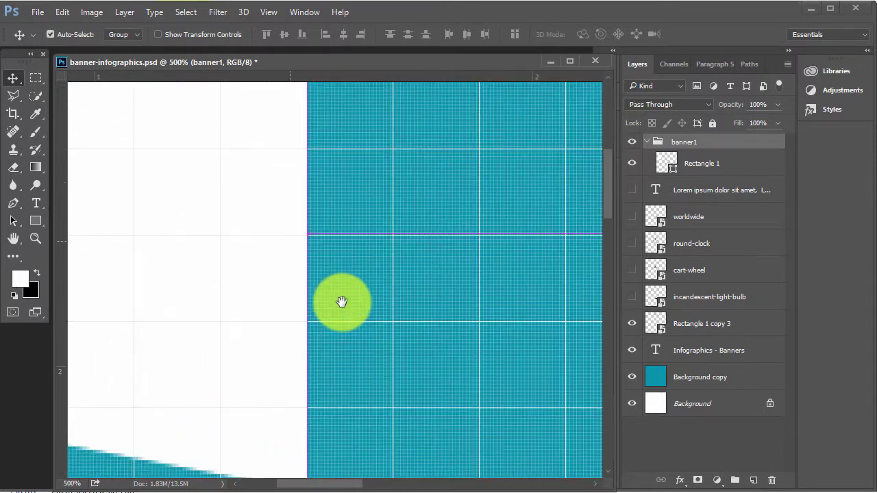
pyautogui.hotkey('ctrl', '-')
pyautogui.hotkey('ctrl', '-')
pyautogui.hotkey('ctrl', '-')
pyautogui.hotkey('ctrl', '-')
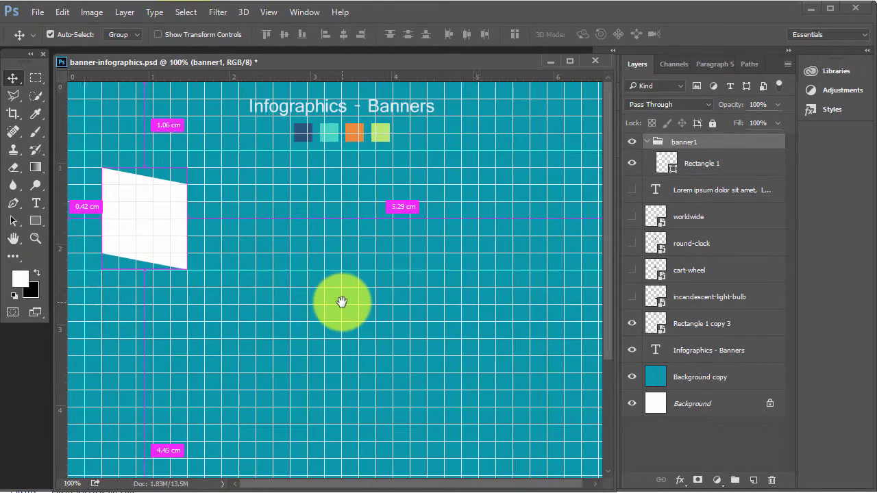
pyautogui.hotkey('ctrl', '+')
pyautogui.hotkey('ctrl', '+')
pyautogui.hotkey('ctrl', '+')
pyautogui.hotkey('ctrl', '-')
pyautogui.hotkey('ctrl', '-')
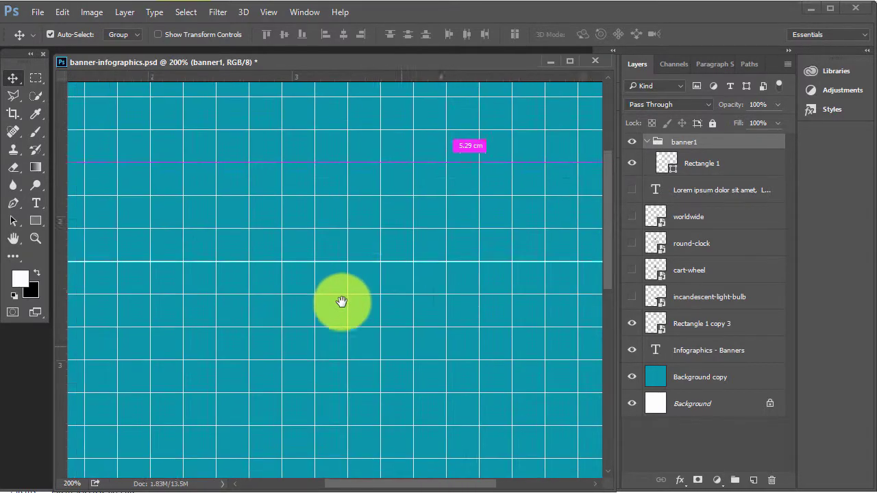
pyautogui.hotkey('ctrl', '-')
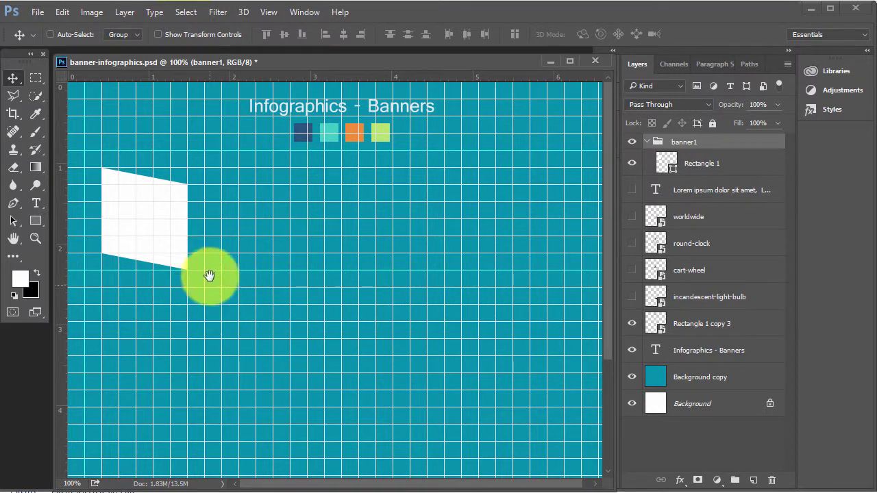
pyautogui.moveTo(210, 267); pyautogui.dragTo(359, 296)
pyautogui.moveTo(229, 280); pyautogui.dragTo(338, 273)
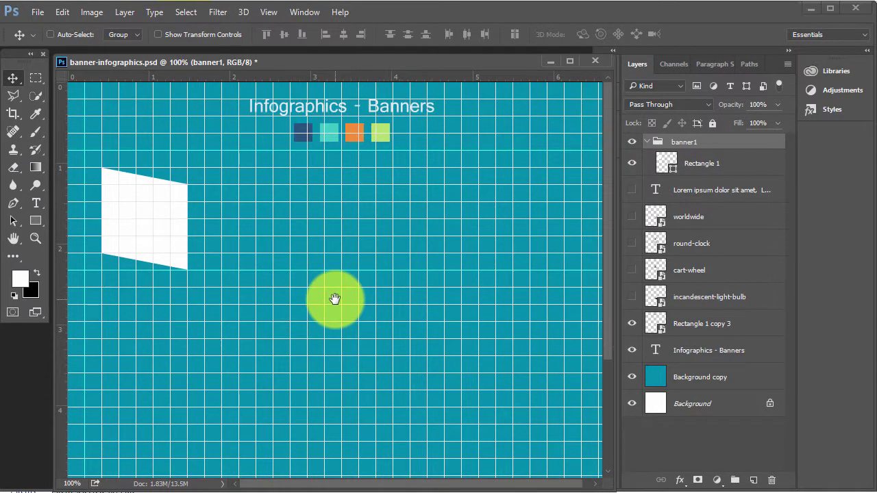
# - Skew Rectangle 1 vertically by another 0.5° so its right corners meet the grid lines
pyautogui.hotkey('ctrl', '+')
pyautogui.moveTo(260, 239); pyautogui.dragTo(579, 400)
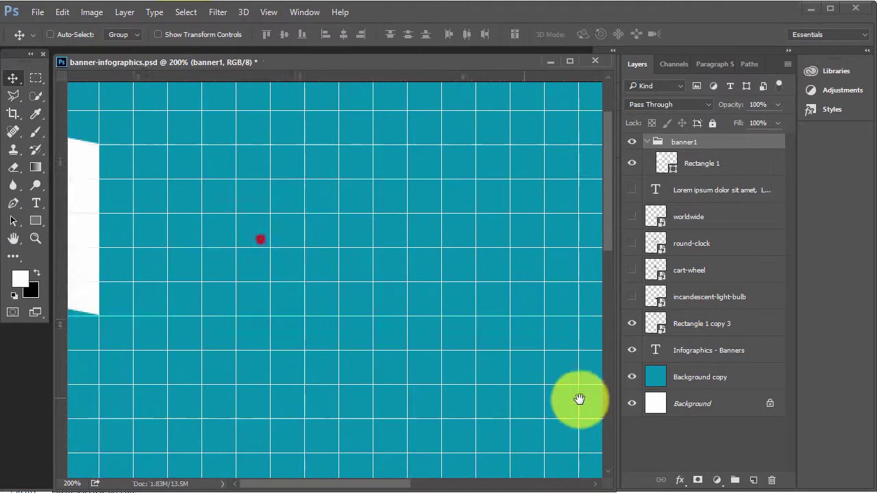
pyautogui.click(452, 337)
pyautogui.rightClick(293, 283)
pyautogui.click(299, 291)
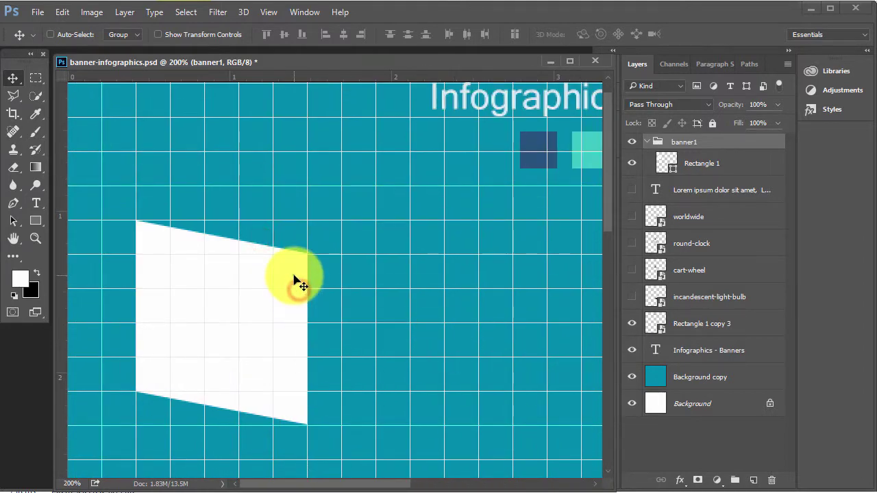
pyautogui.click(724, 161)
pyautogui.click(724, 162)
pyautogui.hotkey('ctrl', 't')
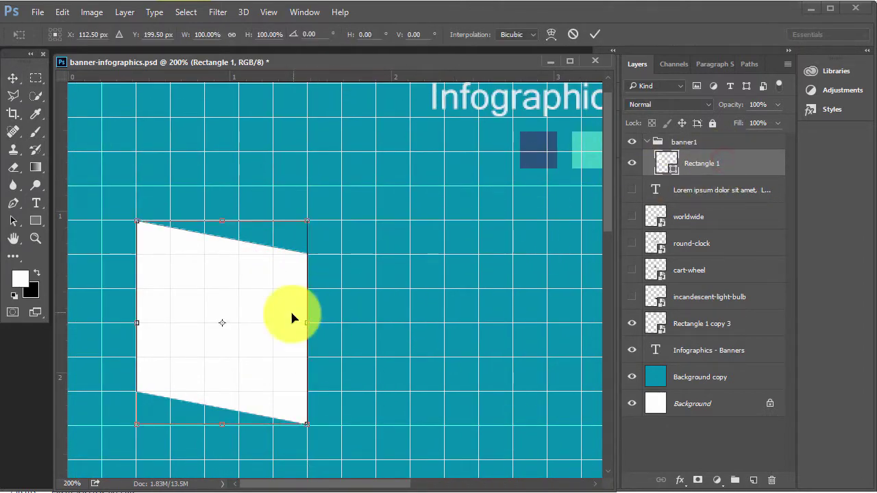
pyautogui.rightClick(290, 315)
pyautogui.click(362, 142)
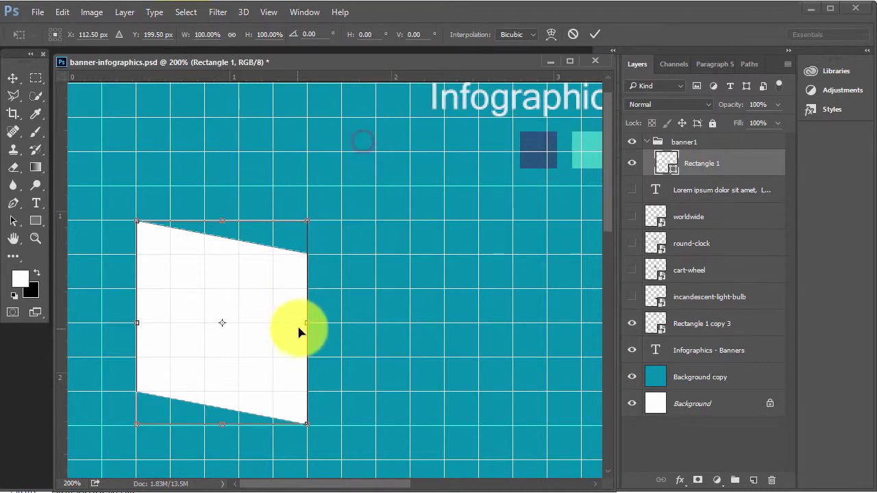
pyautogui.moveTo(308, 324); pyautogui.dragTo(309, 326)
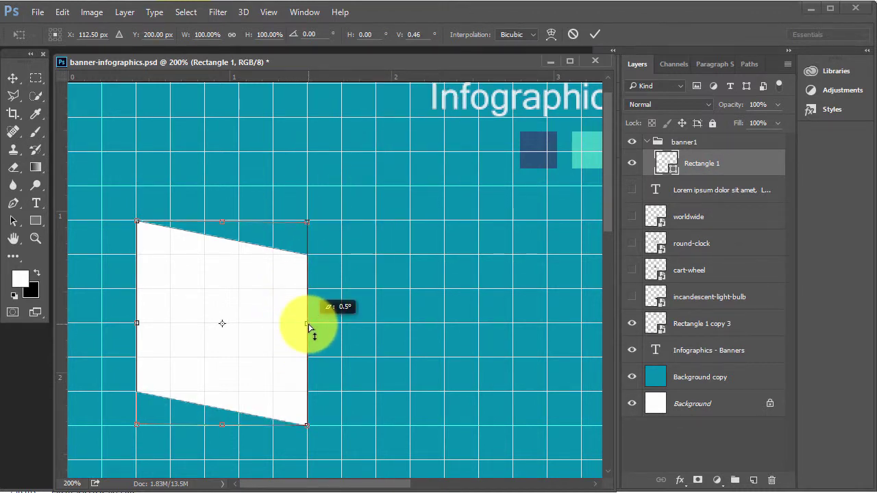
pyautogui.press('Return')
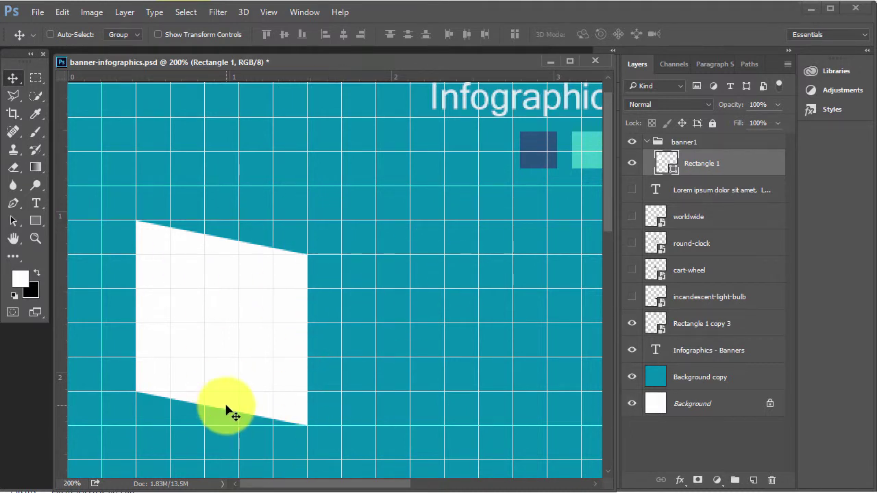
# - Duplicate Rectangle 1 and place the copy against its right edge, one grid square lower
pyautogui.hotkey('ctrl', '-')
pyautogui.hotkey('ctrl', '-')
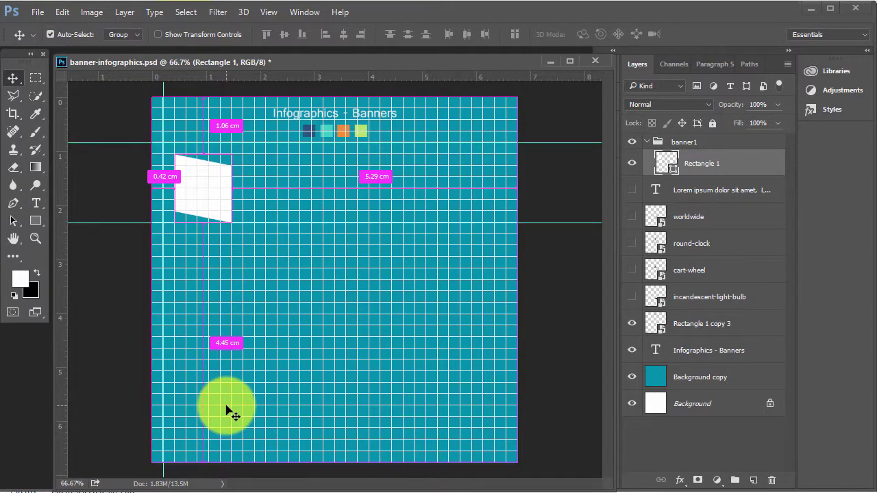
pyautogui.hotkey('ctrl', '+')
pyautogui.scroll(2, 232, 414)
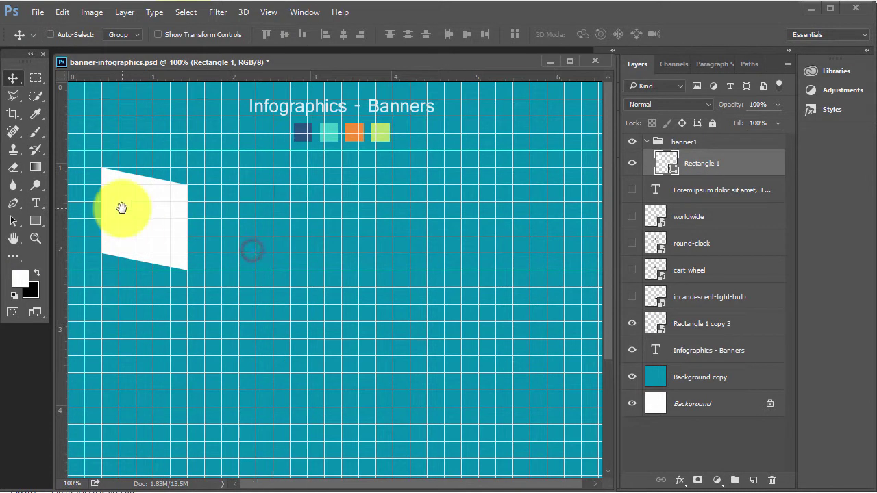
pyautogui.rightClick(168, 220)
pyautogui.click(198, 237)
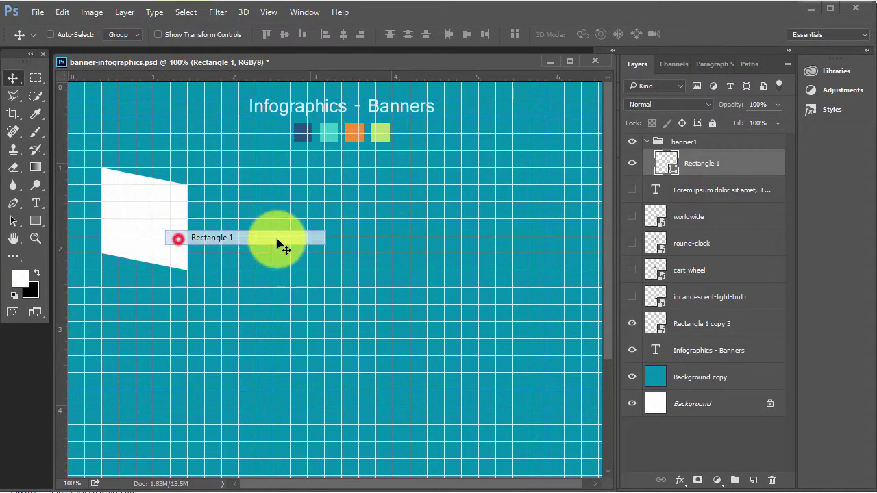
pyautogui.click(631, 163)
pyautogui.click(630, 163)
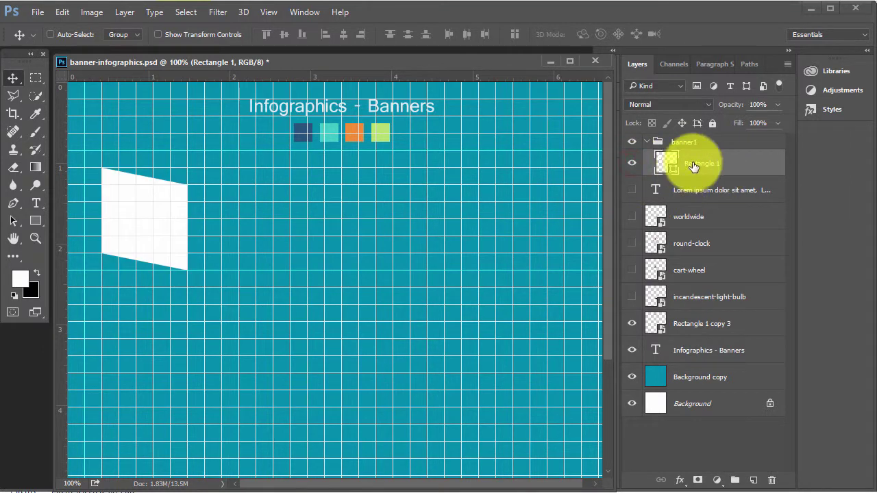
pyautogui.moveTo(173, 224); pyautogui.dragTo(259, 243)
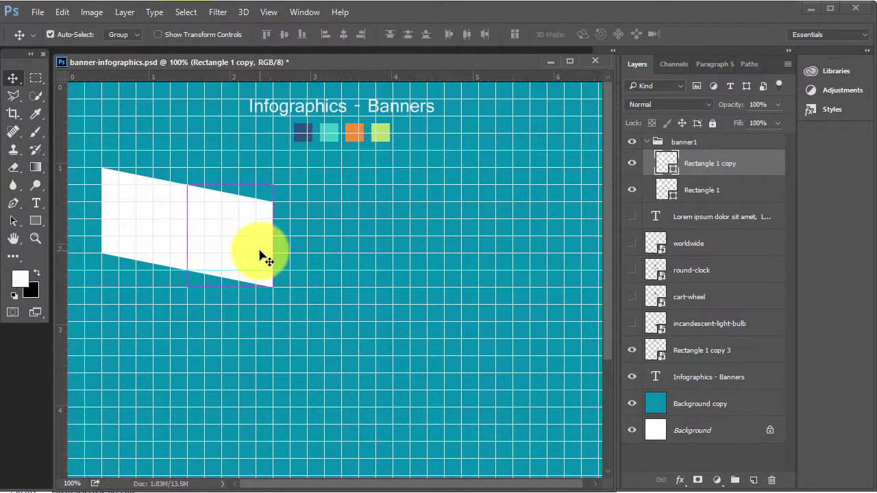
# - Skew the rectangle copy vertically by about -22.6° so its right edge rises two grid squares, mirroring the first panel
pyautogui.hotkey('ctrl', 't')
pyautogui.rightClick(235, 235)
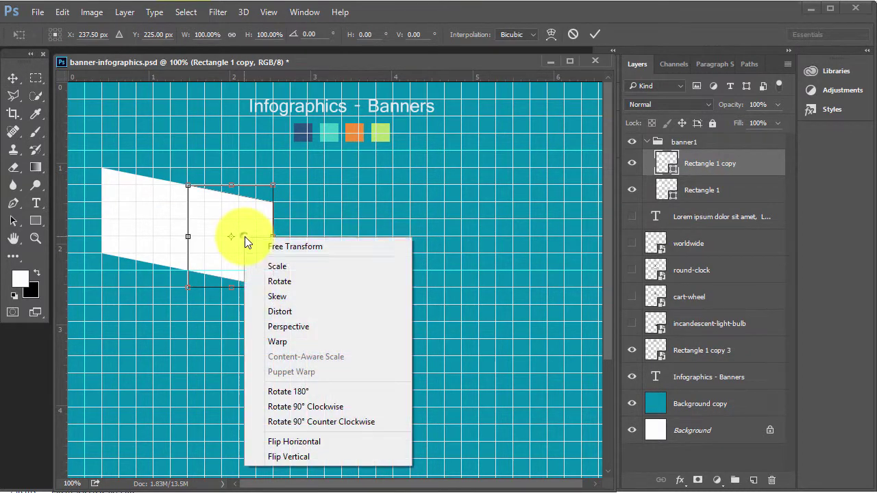
pyautogui.click(267, 293)
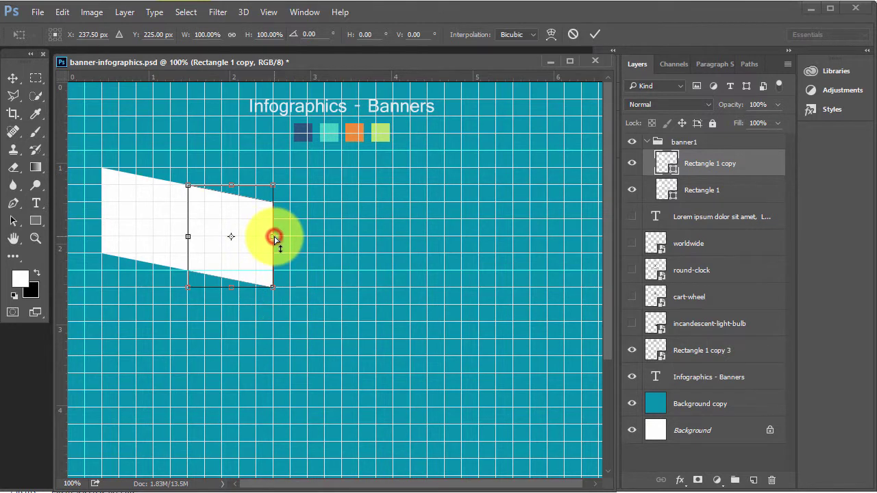
pyautogui.moveTo(273, 237); pyautogui.dragTo(271, 203)
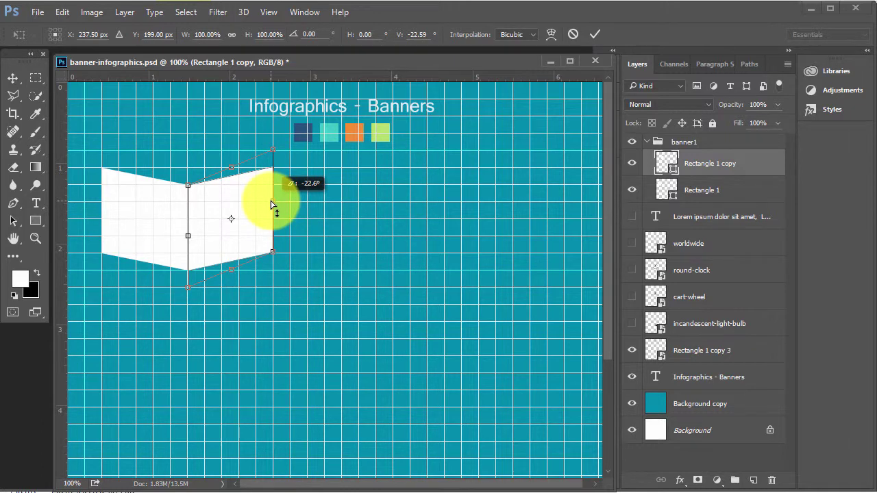
pyautogui.moveTo(271, 204); pyautogui.dragTo(270, 205)
pyautogui.doubleClick(267, 220)
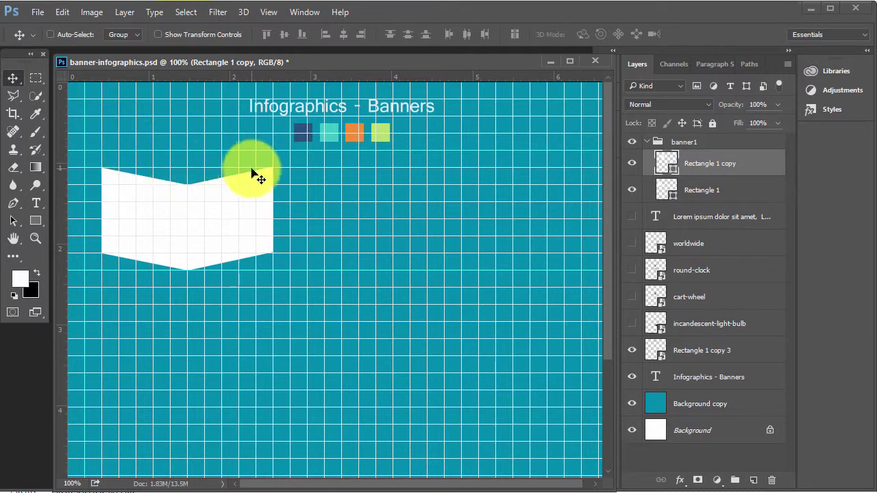
# - Narrow the mirrored copy to 40% of its width, keeping its left edge against the first panel
pyautogui.press('ctrl')
pyautogui.hotkey('ctrl', 't')
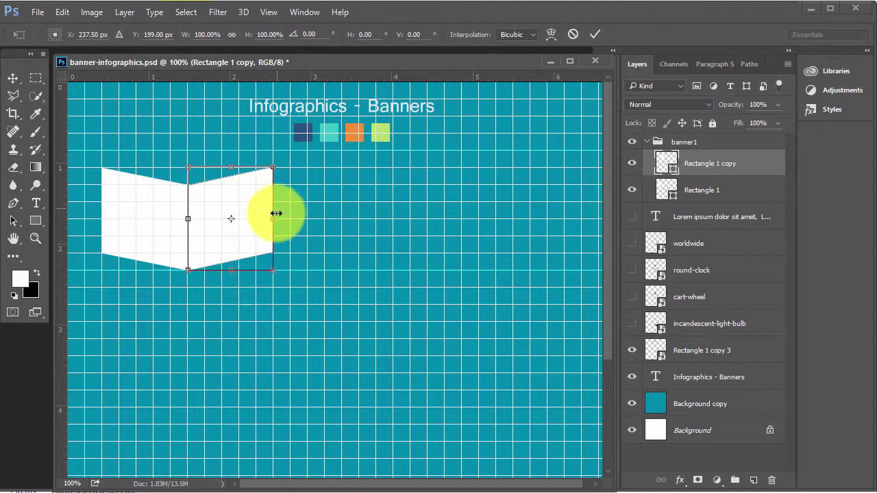
pyautogui.moveTo(273, 216); pyautogui.dragTo(221, 216)
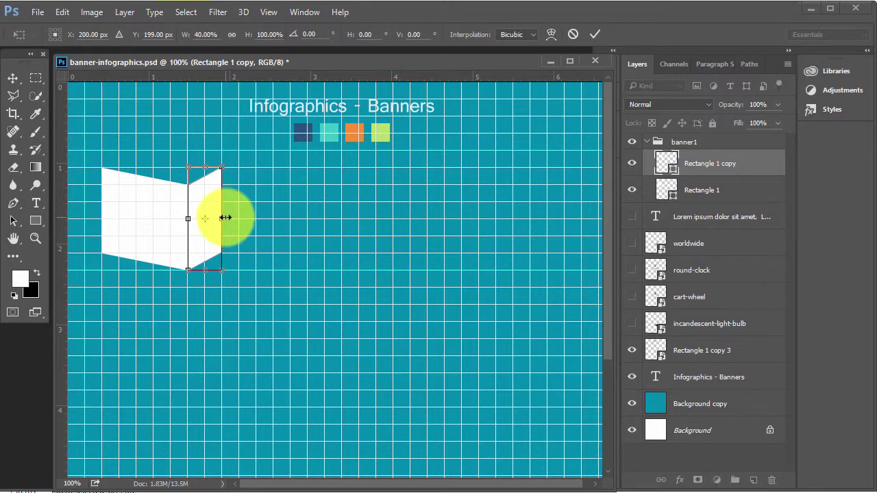
pyautogui.press('Return')
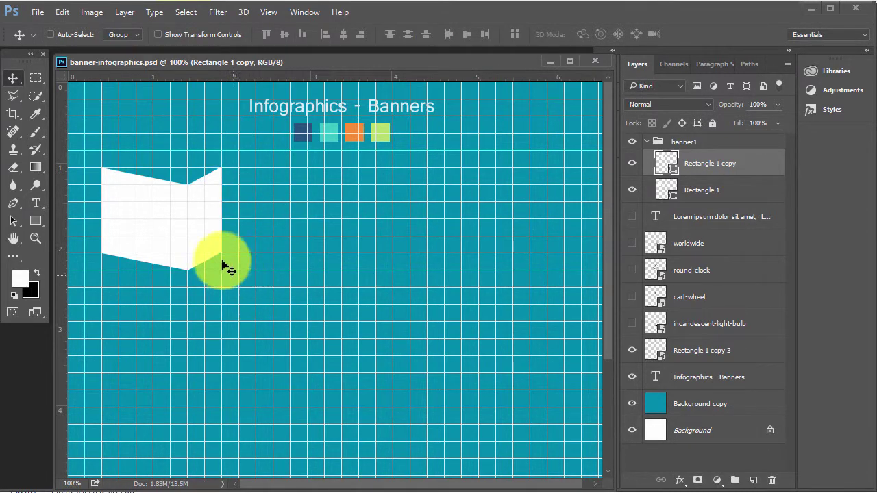
# - Duplicate the narrow panel against its right edge and skew the duplicate downward until its top and bottom edges are horizontal
pyautogui.moveTo(716, 168); pyautogui.dragTo(754, 479)
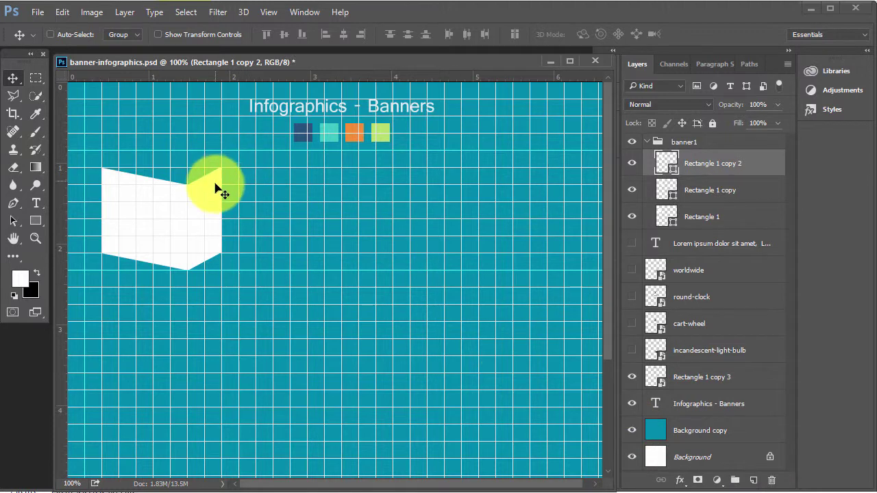
pyautogui.moveTo(214, 190); pyautogui.dragTo(247, 177)
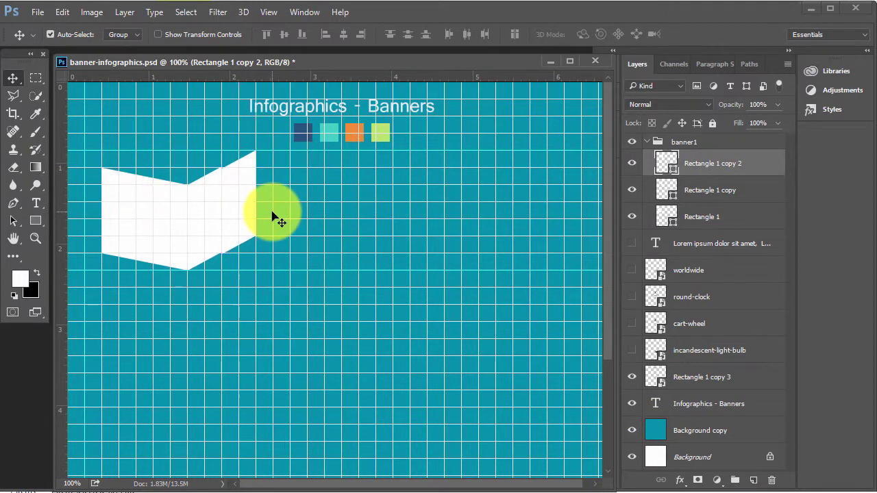
pyautogui.hotkey('ctrl', 't')
pyautogui.rightClick(247, 176)
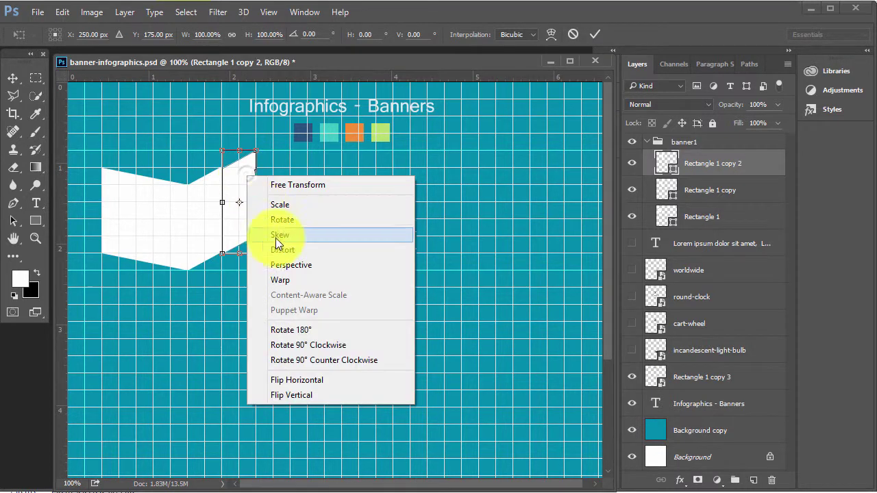
pyautogui.click(281, 235)
pyautogui.moveTo(255, 202); pyautogui.dragTo(259, 223)
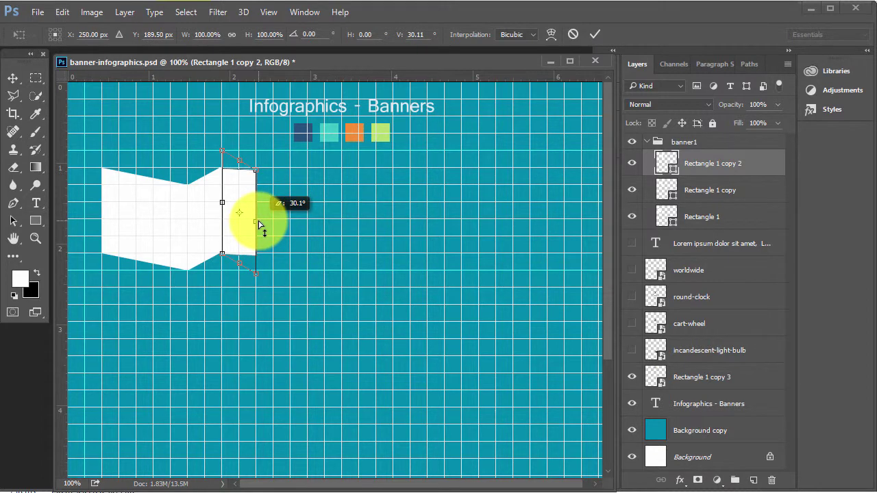
pyautogui.moveTo(259, 222); pyautogui.dragTo(260, 225)
pyautogui.press('Return')
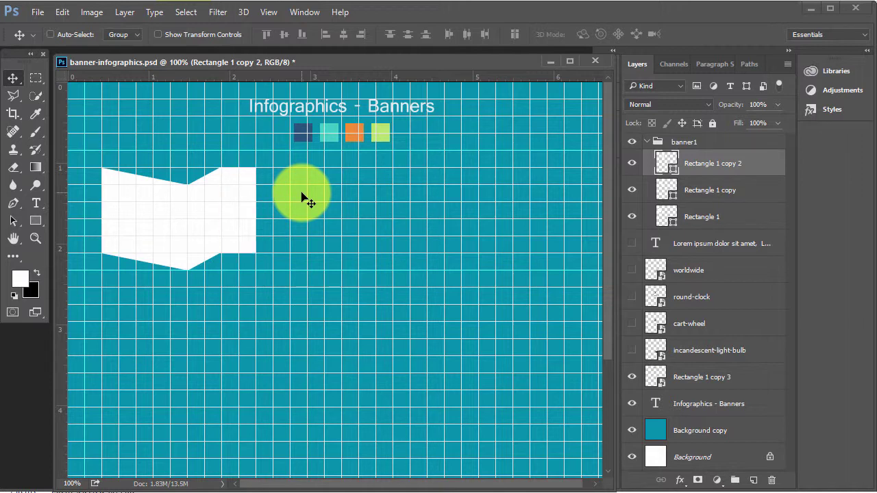
# - Stretch the straight right-hand panel rightward to a width of about 21 grid squares
pyautogui.hotkey('ctrl', 't')
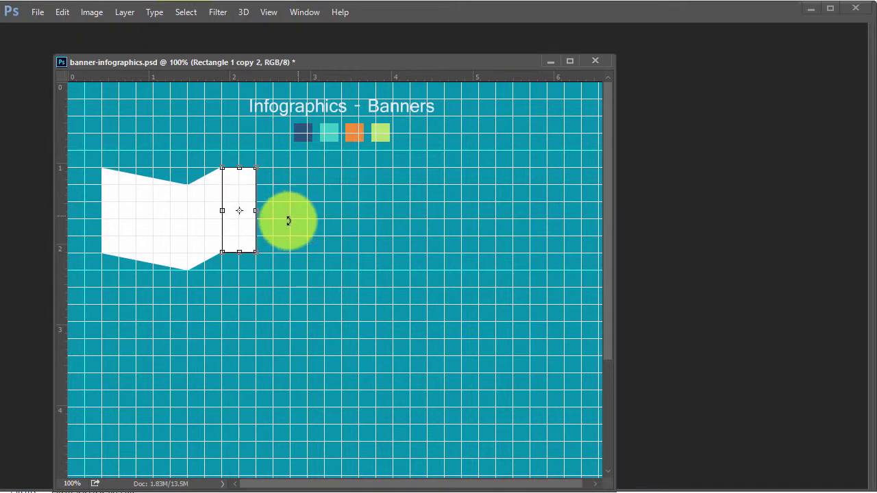
pyautogui.moveTo(254, 213); pyautogui.dragTo(578, 244)
pyautogui.press('Return')
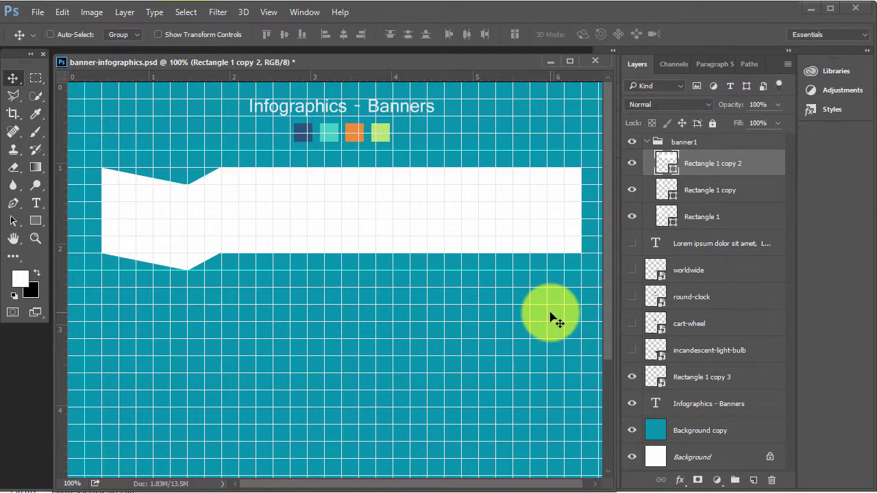
pyautogui.moveTo(527, 233); pyautogui.dragTo(529, 283)
pyautogui.hotkey('ctrl', 'z')
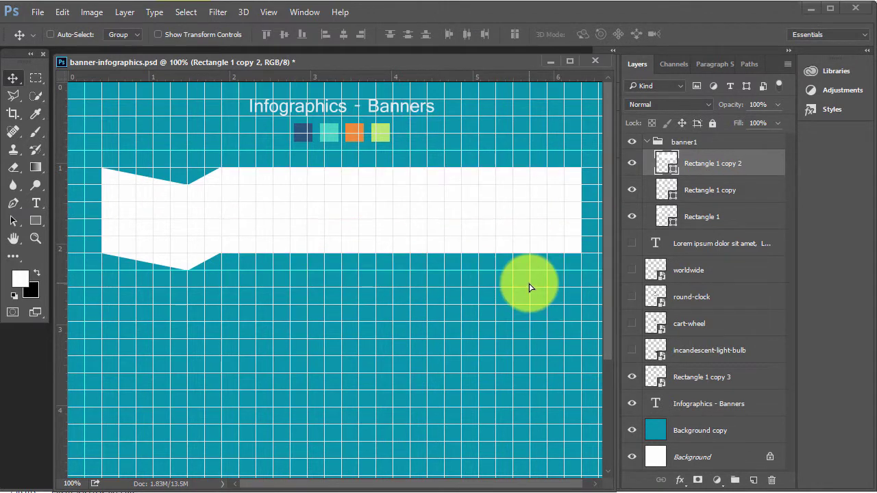
# - Hide the grid and select the banner1 group
pyautogui.hotkey('ctrl', "'")
pyautogui.keyDown('ctrl'); pyautogui.click(460, 218); pyautogui.keyUp('ctrl')
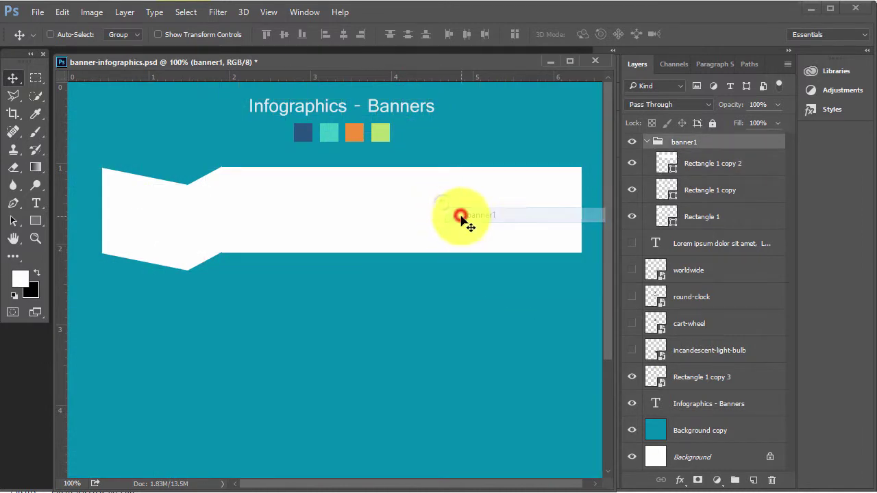
pyautogui.rightClick(463, 198)
pyautogui.click(479, 216)
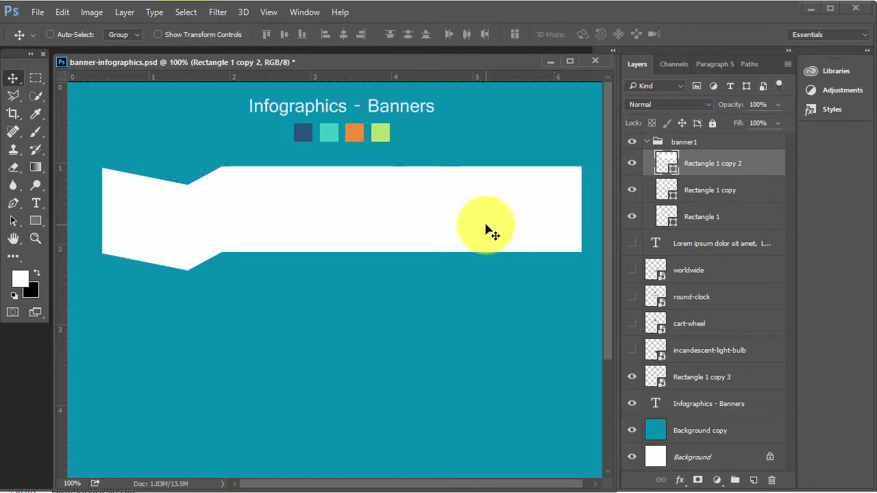
pyautogui.hotkey('ctrl', '+')
pyautogui.hotkey('ctrl', '-')
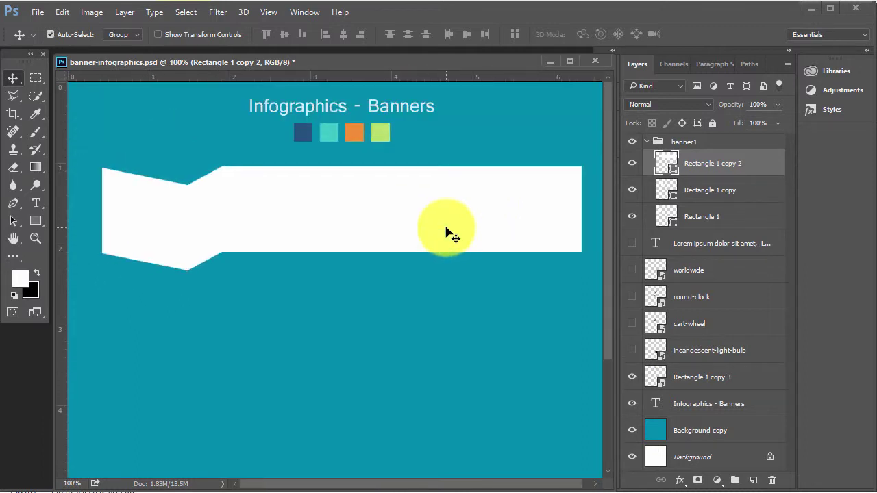
pyautogui.press('Tab')
pyautogui.press('Tab')
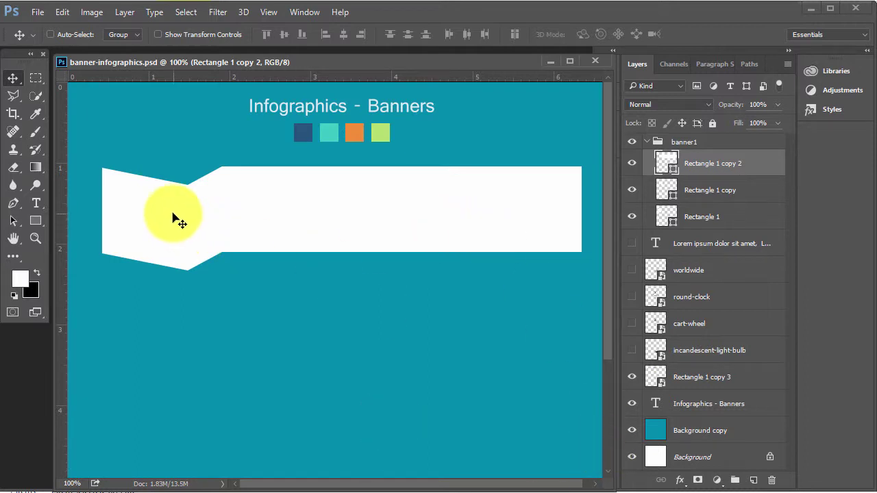
# - Recolour the first skewed panel, Rectangle 1, with the dark blue 27527d sampled from the first colour swatch
pyautogui.rightClick(152, 205)
pyautogui.click(162, 225)
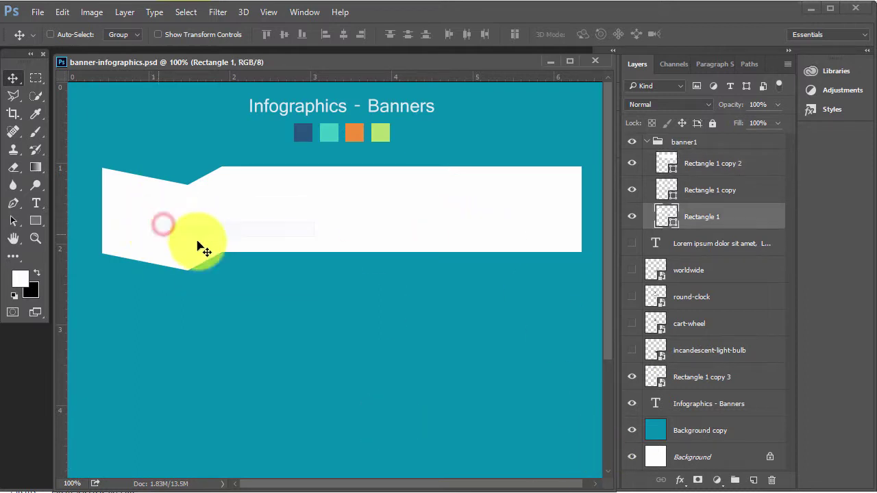
pyautogui.click(628, 217)
pyautogui.click(627, 218)
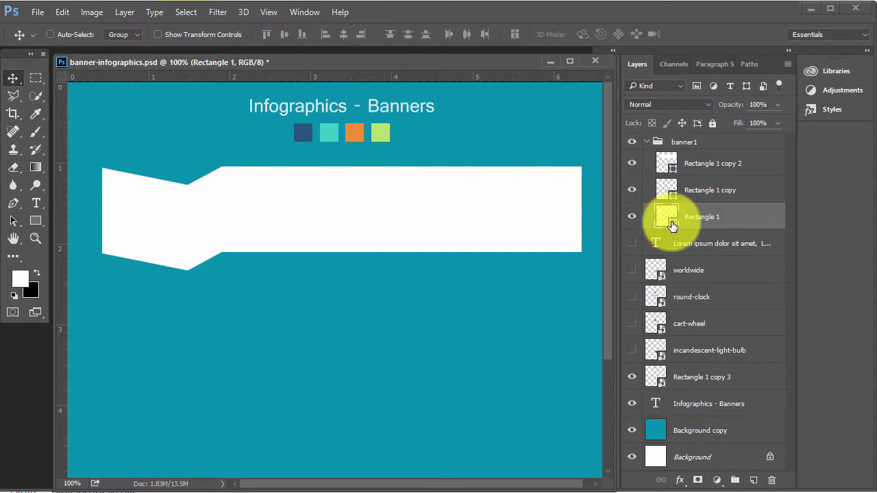
pyautogui.doubleClick(671, 223)
pyautogui.click(301, 132)
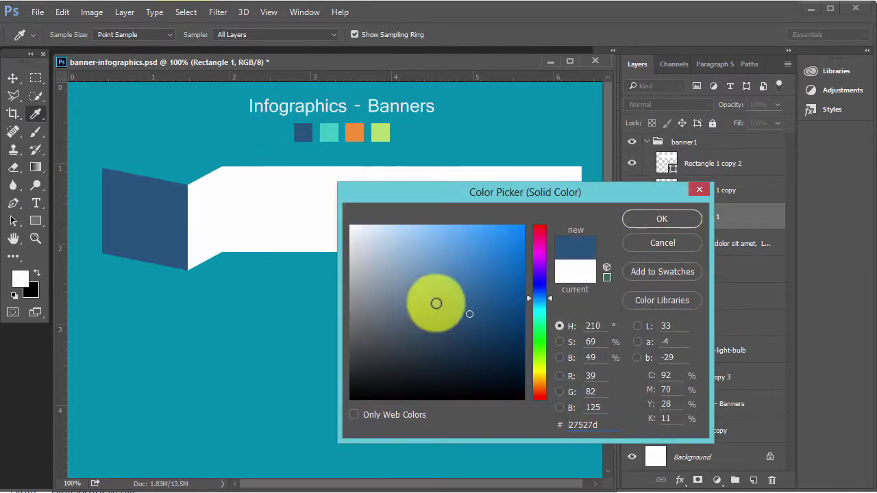
pyautogui.click(661, 217)
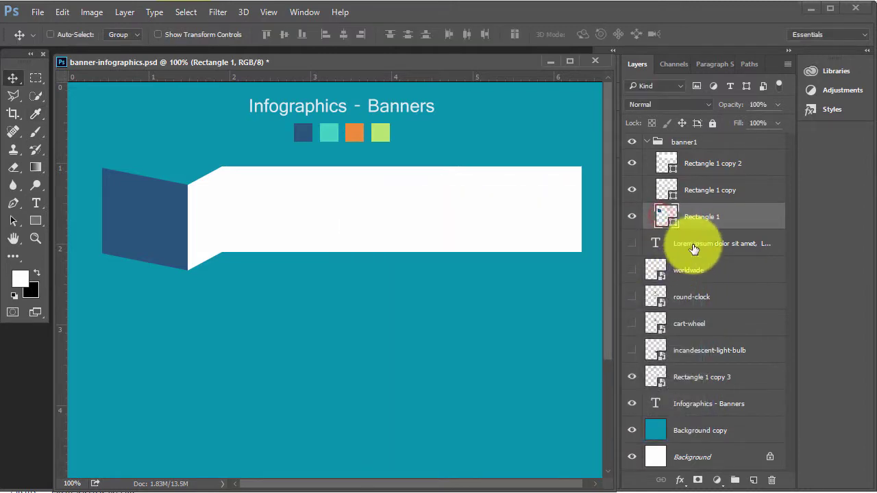
# - Recolour the wide straight panel, Rectangle 1 copy 2, with the dark blue 27527d sampled from the first colour swatch
pyautogui.click(704, 190)
pyautogui.click(630, 190)
pyautogui.click(728, 157)
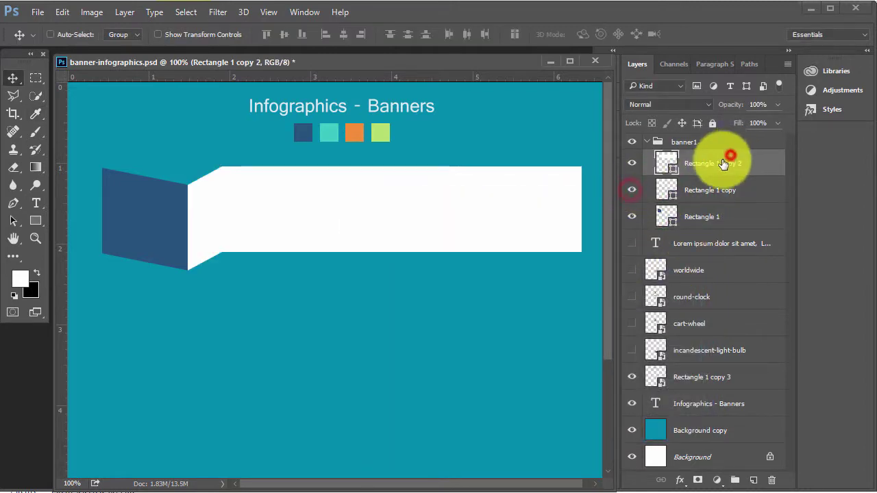
pyautogui.doubleClick(668, 167)
pyautogui.click(306, 132)
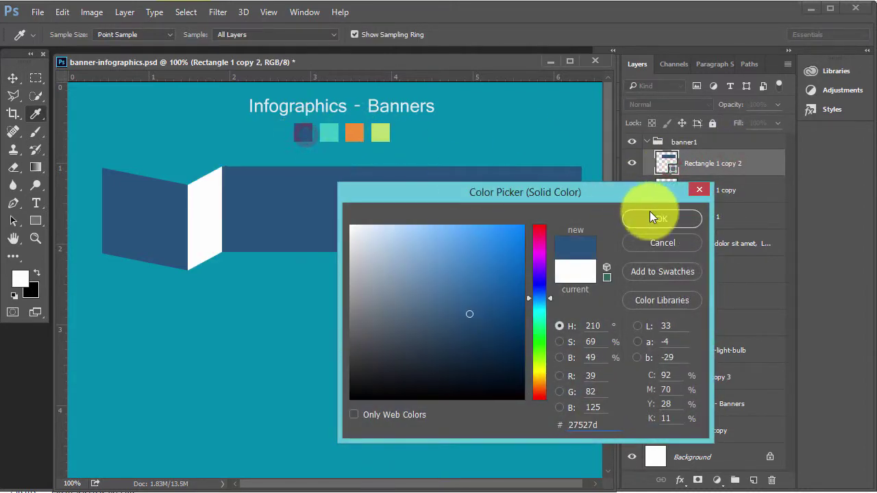
pyautogui.click(656, 217)
# - Recolour the narrow fold panel, Rectangle 1 copy, with 132e48, a darker shade of the first swatch's blue
pyautogui.click(696, 193)
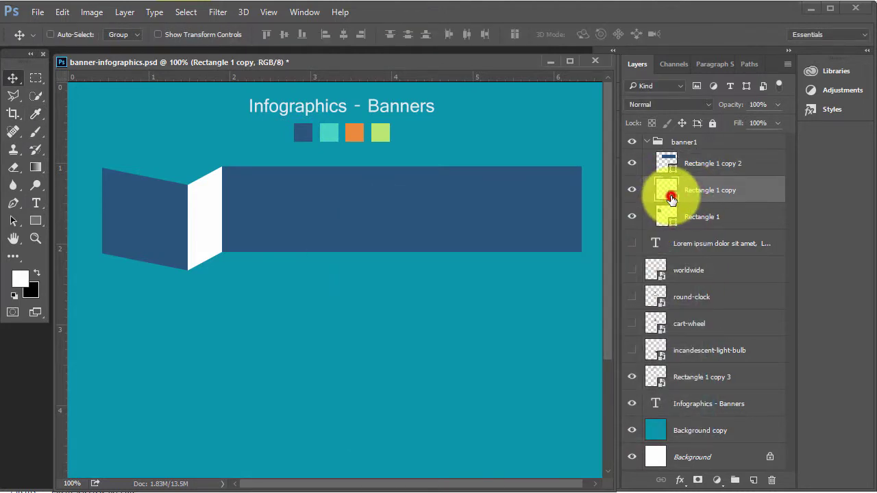
pyautogui.doubleClick(671, 197)
pyautogui.click(305, 131)
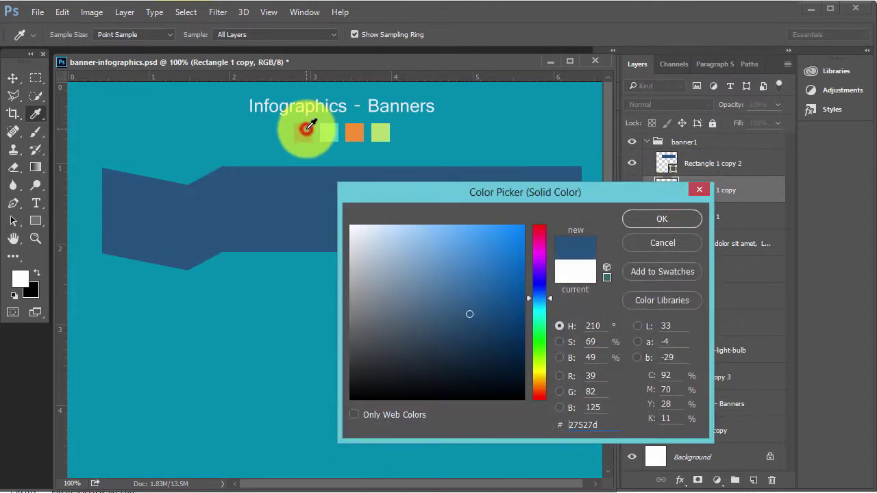
pyautogui.click(471, 343)
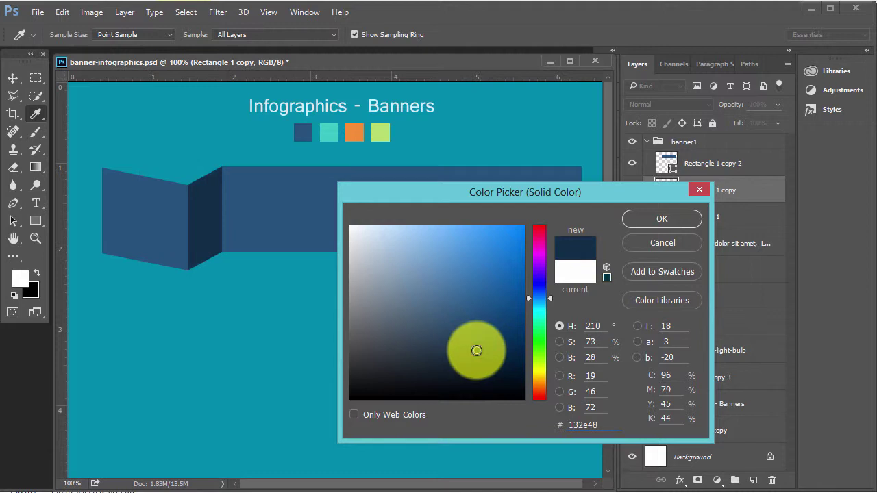
pyautogui.click(678, 218)
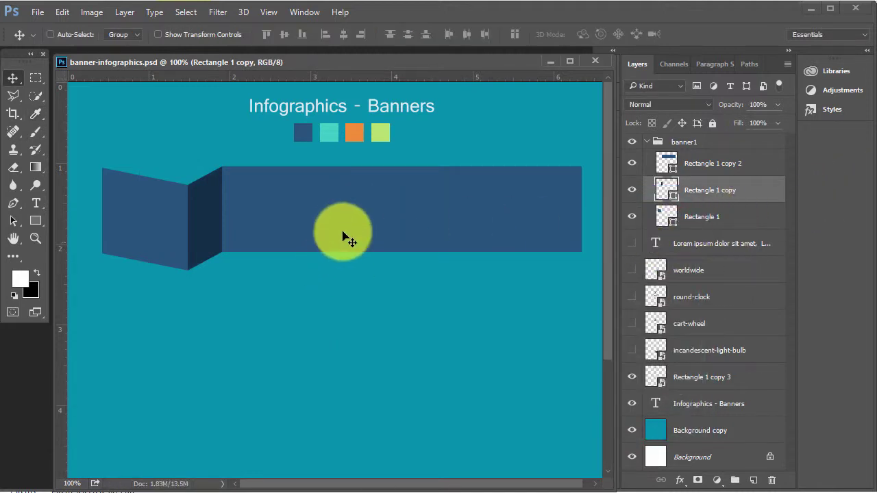
pyautogui.rightClick(297, 219)
pyautogui.press('Escape')
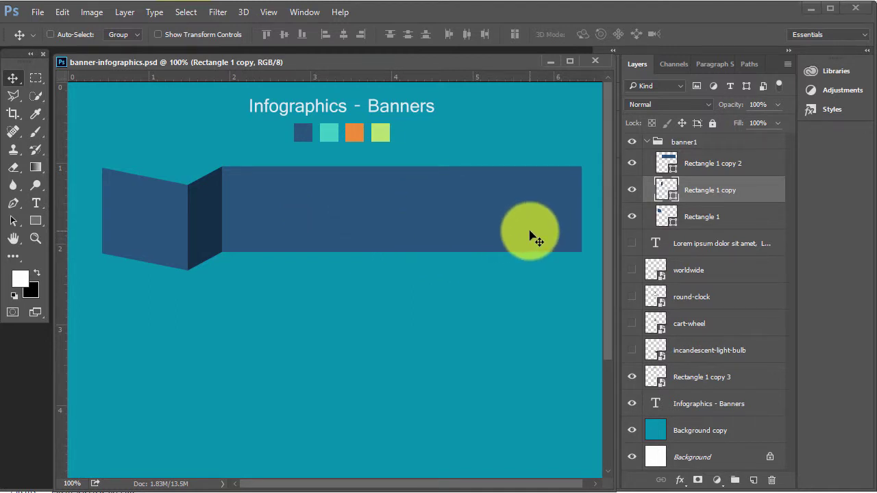
# - Choose the Brush tool and add a new empty layer directly beneath Rectangle 1 for the shadow
pyautogui.click(35, 130)
pyautogui.click(72, 134)
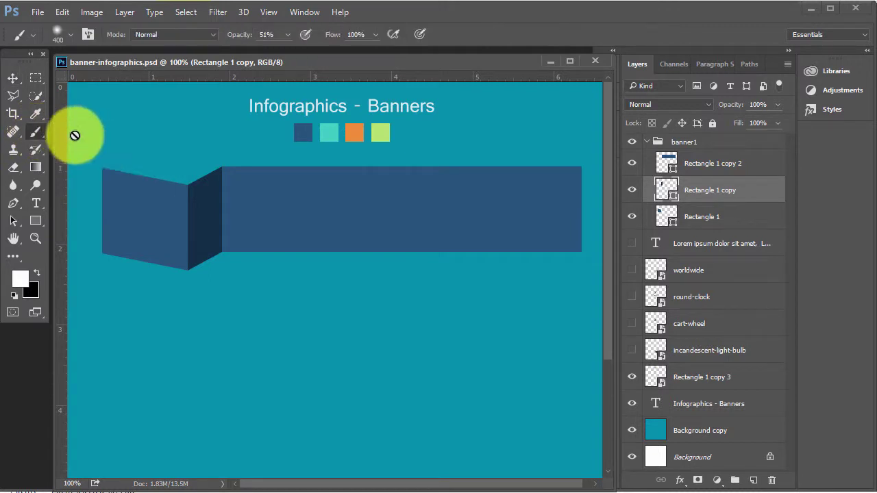
pyautogui.click(631, 216)
pyautogui.click(632, 217)
pyautogui.click(723, 218)
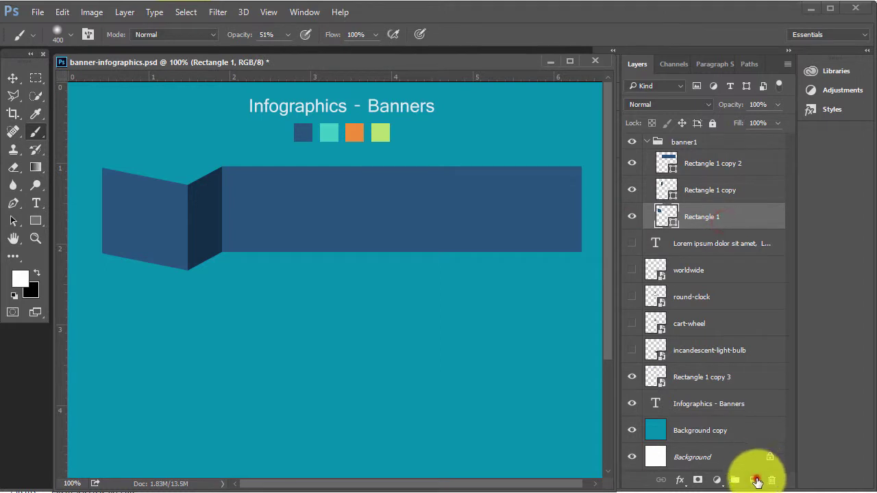
pyautogui.click(754, 481)
pyautogui.moveTo(709, 220)
pyautogui.mouseDown()
pyautogui.moveTo(708, 248)
pyautogui.moveTo(685, 251)
pyautogui.mouseUp()
pyautogui.click(631, 216)
pyautogui.click(632, 217)
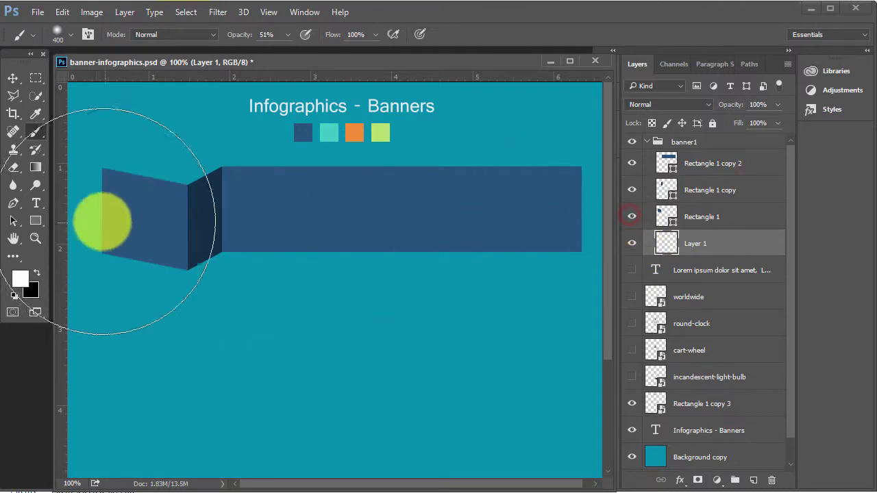
pyautogui.press('[')
pyautogui.press('[')
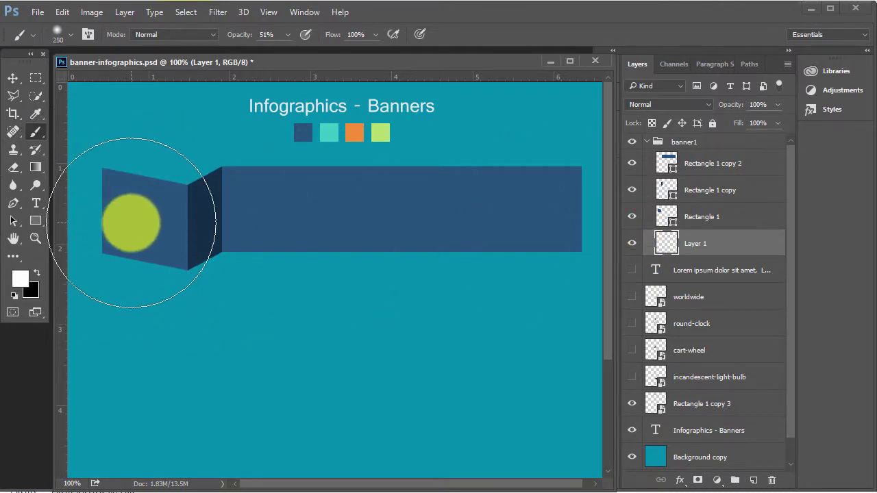
pyautogui.click(71, 36)
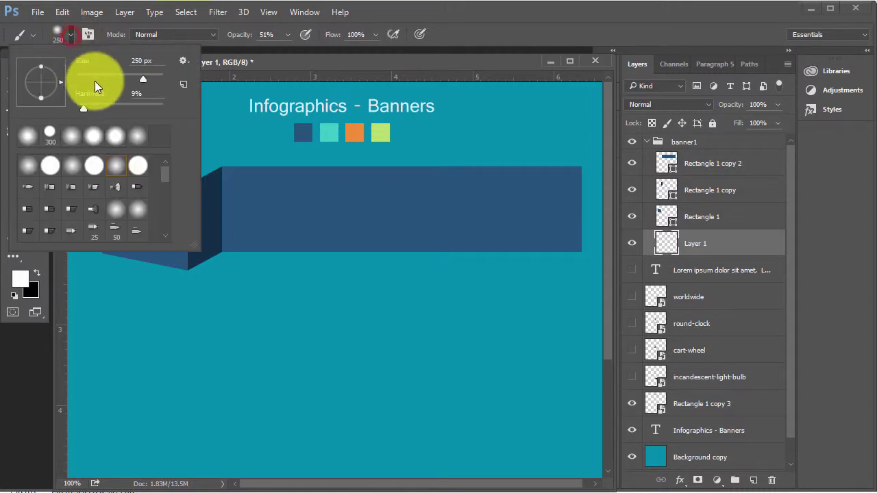
pyautogui.moveTo(139, 81); pyautogui.dragTo(130, 82)
pyautogui.click(299, 186)
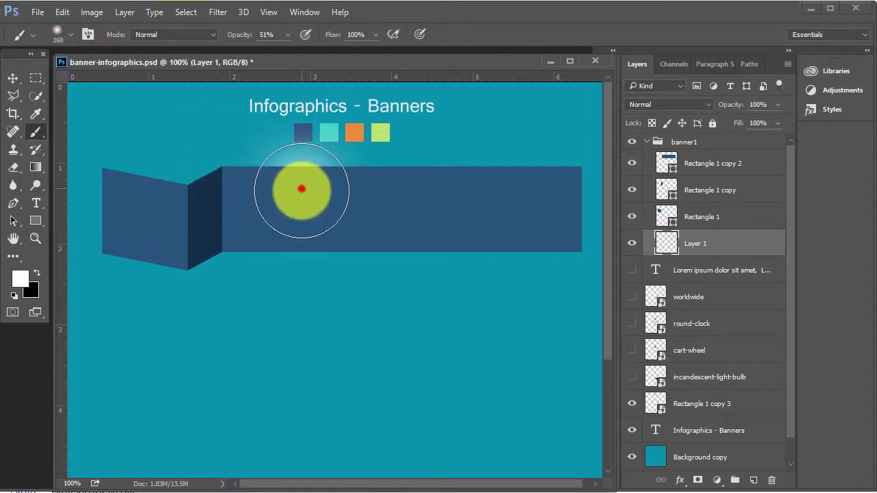
# - Paint a soft black shadow spot behind the fold on Layer 1 with a 385 px brush at 50% opacity
pyautogui.click(37, 272)
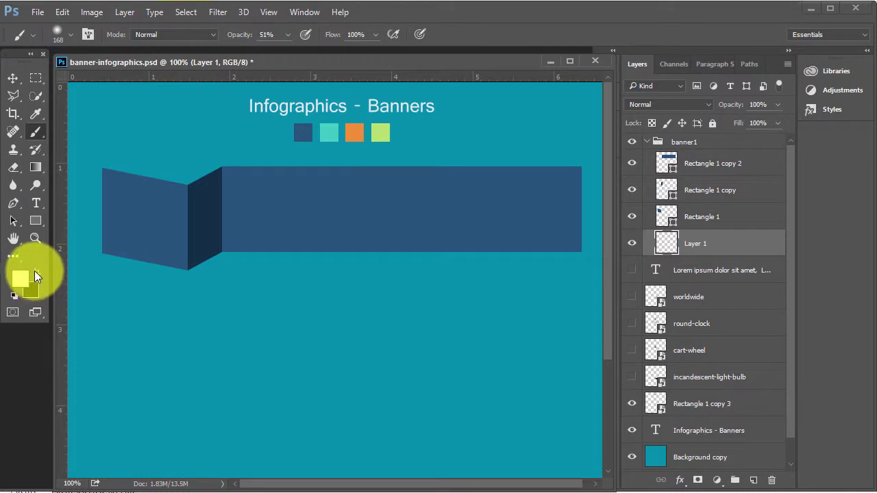
pyautogui.click(266, 35)
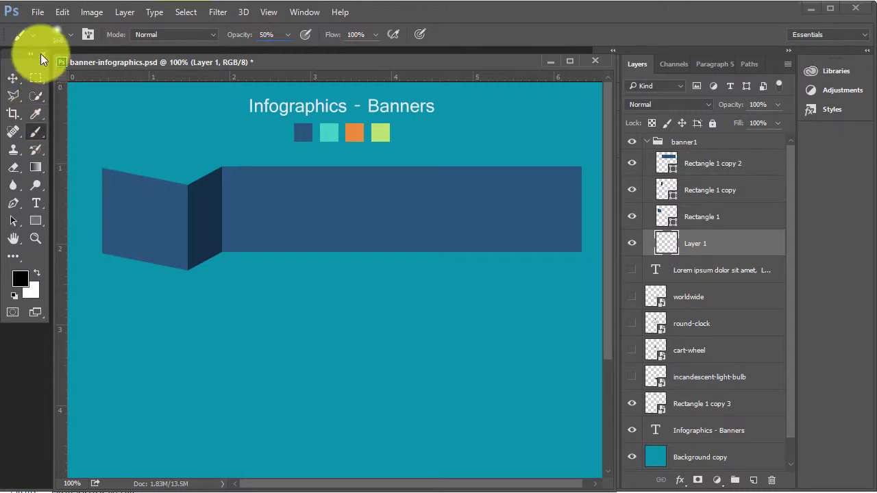
pyautogui.click(71, 35)
pyautogui.click(141, 78)
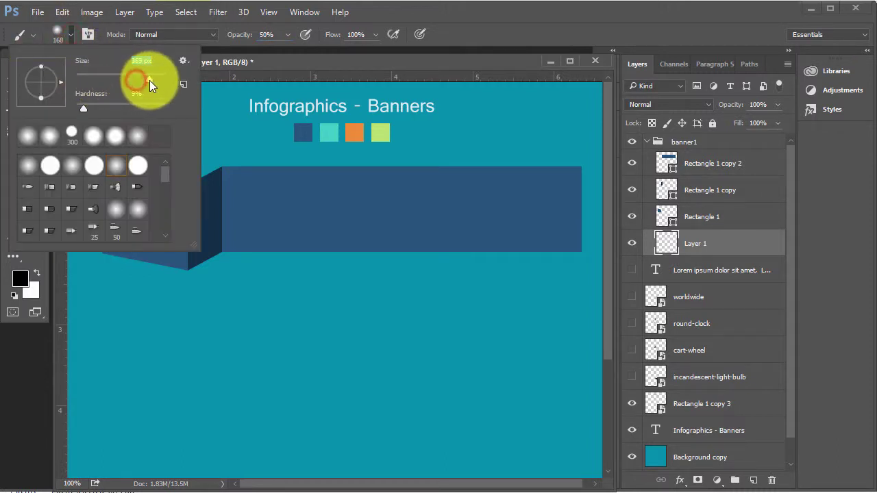
pyautogui.click(335, 261)
pyautogui.hotkey('ctrl', 'z')
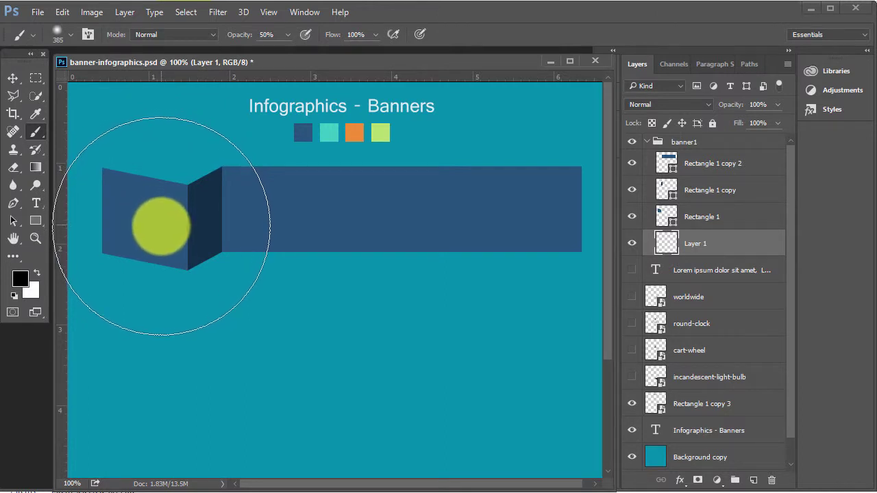
pyautogui.click(174, 247)
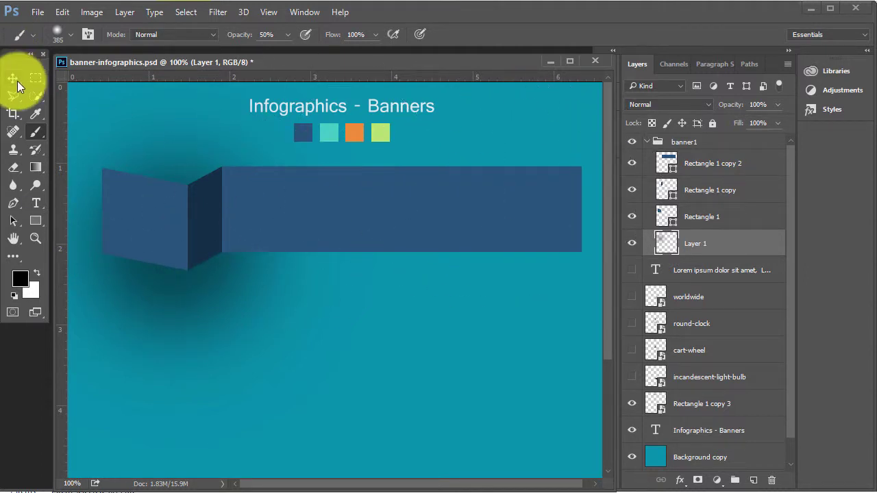
# - Hide the rulers and delete the shadow beside the banner's left edge within a rectangular selection about 0.42 by 2.70 cm
pyautogui.click(38, 80)
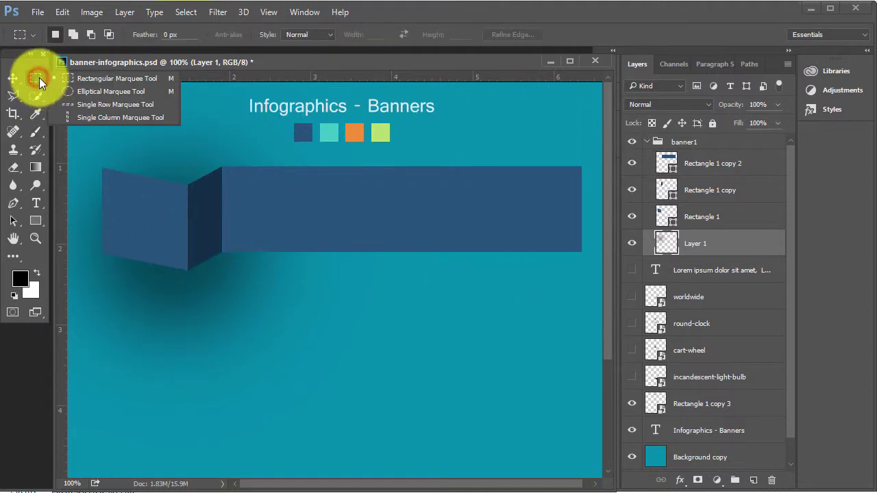
pyautogui.click(80, 82)
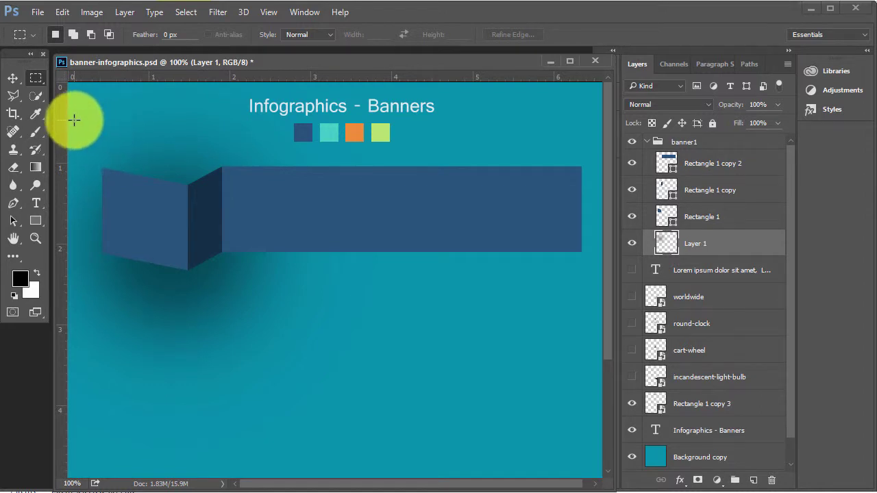
pyautogui.hotkey('ctrl', 'r')
pyautogui.moveTo(57, 118); pyautogui.dragTo(88, 335)
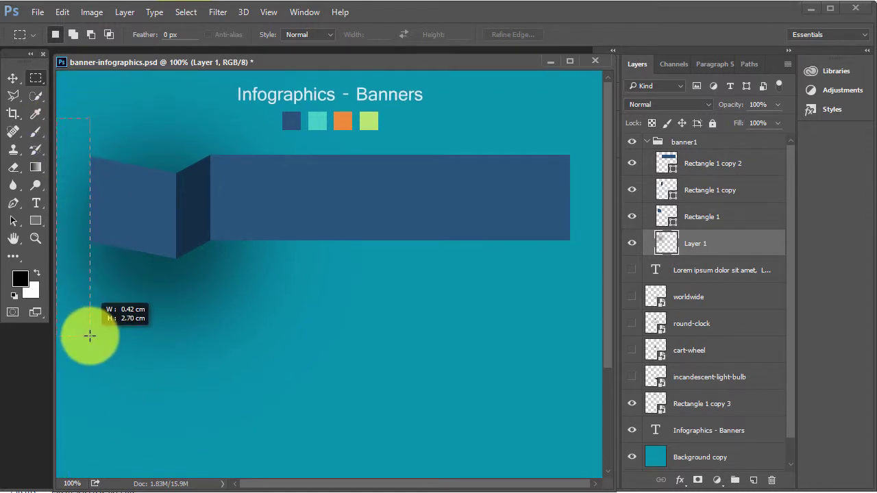
pyautogui.press('Delete')
pyautogui.click(247, 205)
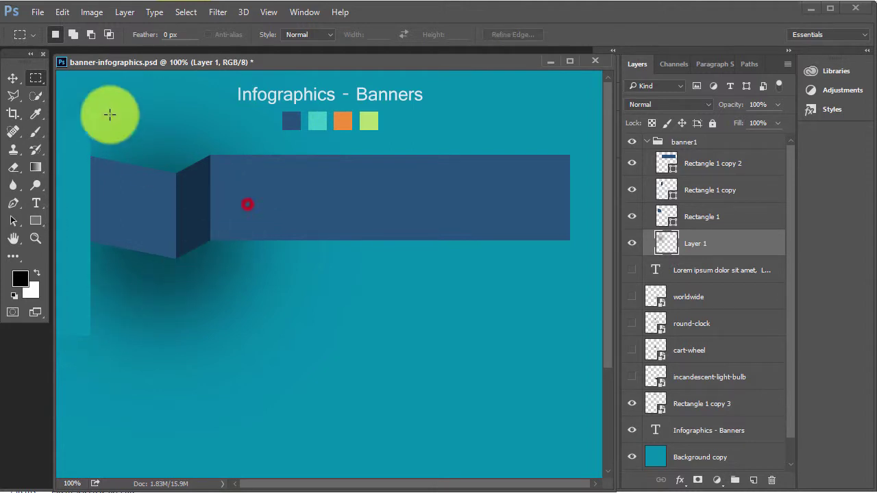
# - Delete the part of the shadow that spreads above the banner using rectangular selections, and clear the selection
pyautogui.moveTo(311, 192); pyautogui.dragTo(1, 39)
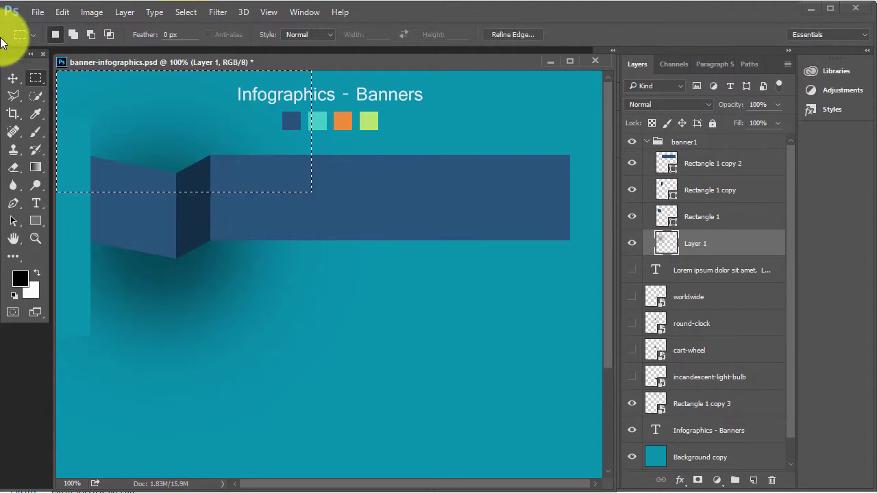
pyautogui.press('Delete')
pyautogui.click(415, 159)
pyautogui.moveTo(518, 186); pyautogui.dragTo(123, 51)
pyautogui.click(479, 183)
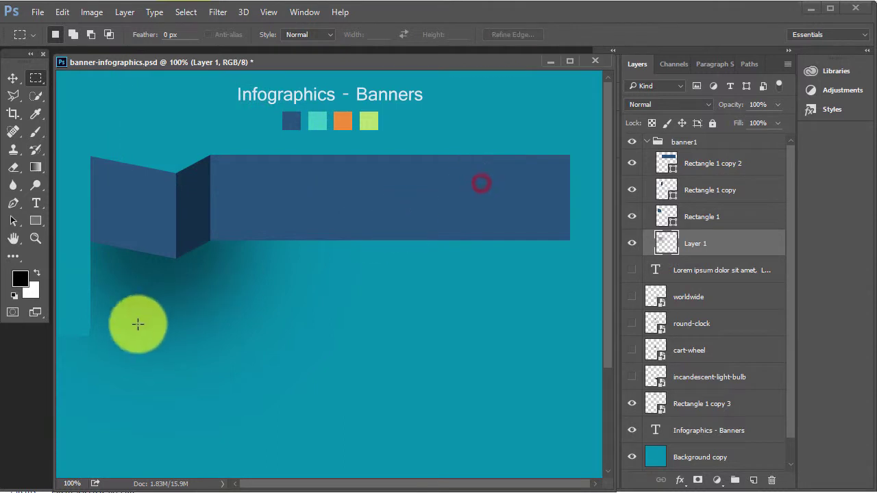
# - Try to delete the leftover shadow strip below the banner's left edge within a narrow rectangular selection, and undo the deletion
pyautogui.moveTo(60, 108); pyautogui.dragTo(92, 473)
pyautogui.click(258, 384)
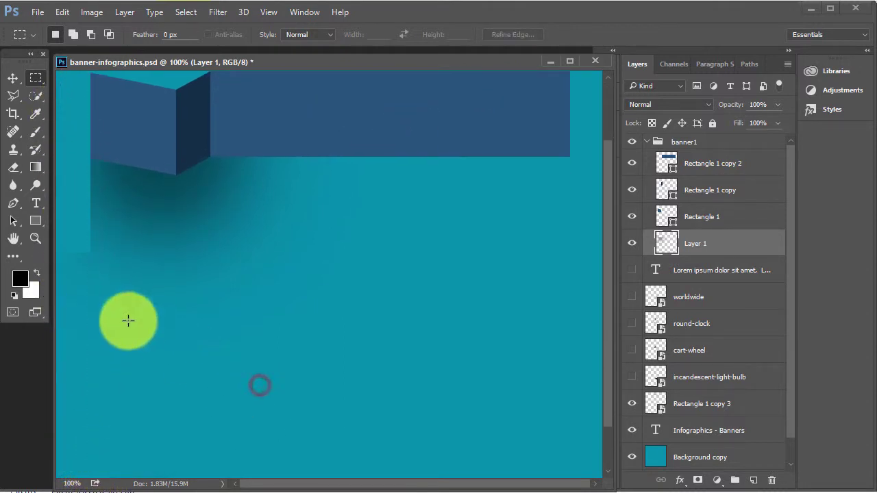
pyautogui.moveTo(67, 226); pyautogui.dragTo(94, 420)
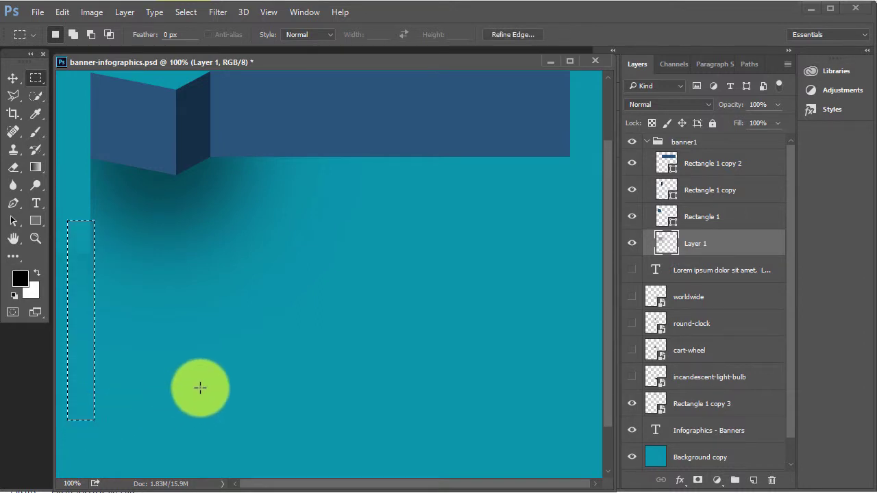
pyautogui.moveTo(59, 76); pyautogui.dragTo(86, 474)
pyautogui.click(221, 398)
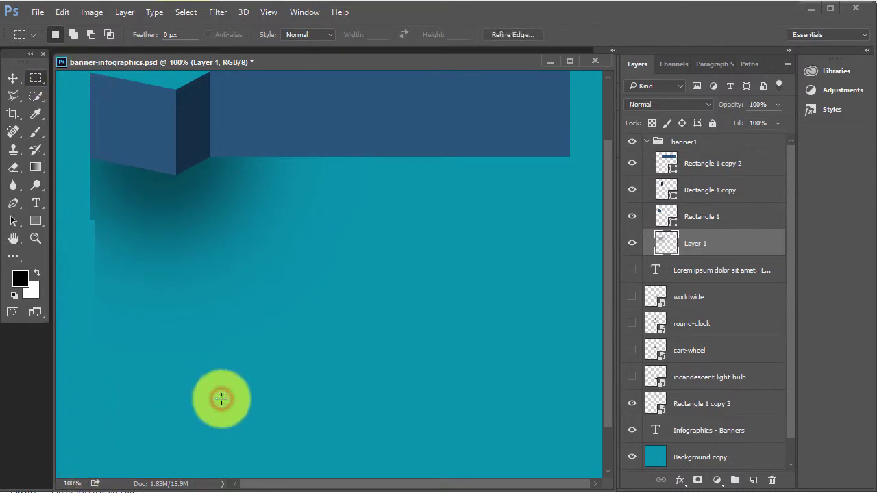
pyautogui.hotkey('ctrl', 'z')
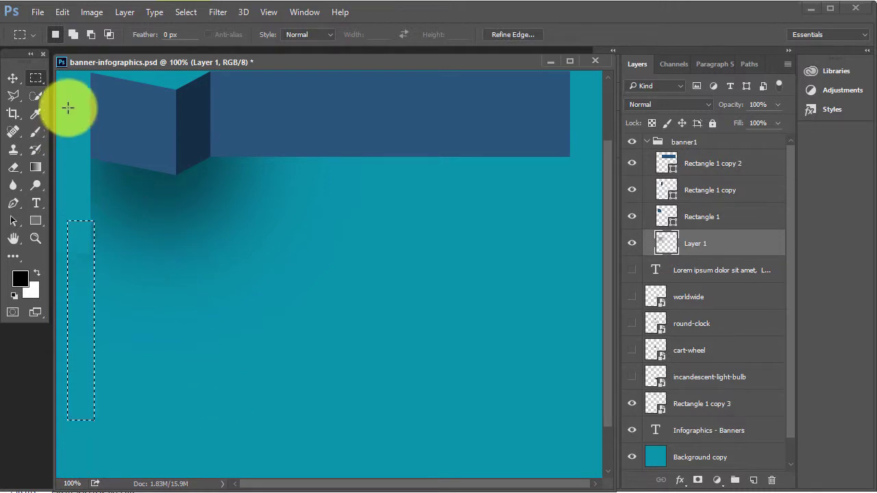
# - Delete the remaining shadow outside the banner's left edge with a tall rectangular selection aligned to that edge, and clear the selection
pyautogui.click(68, 108)
pyautogui.moveTo(60, 79); pyautogui.dragTo(90, 453)
pyautogui.click(247, 364)
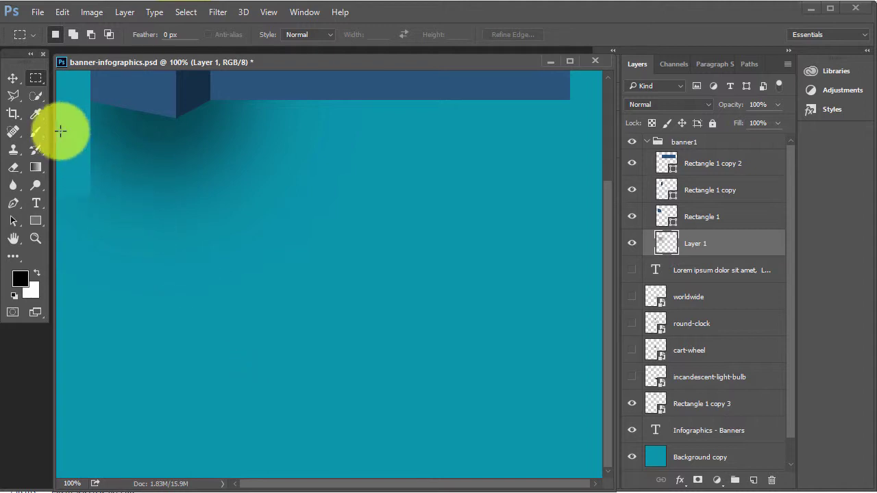
pyautogui.moveTo(58, 131); pyautogui.dragTo(92, 484)
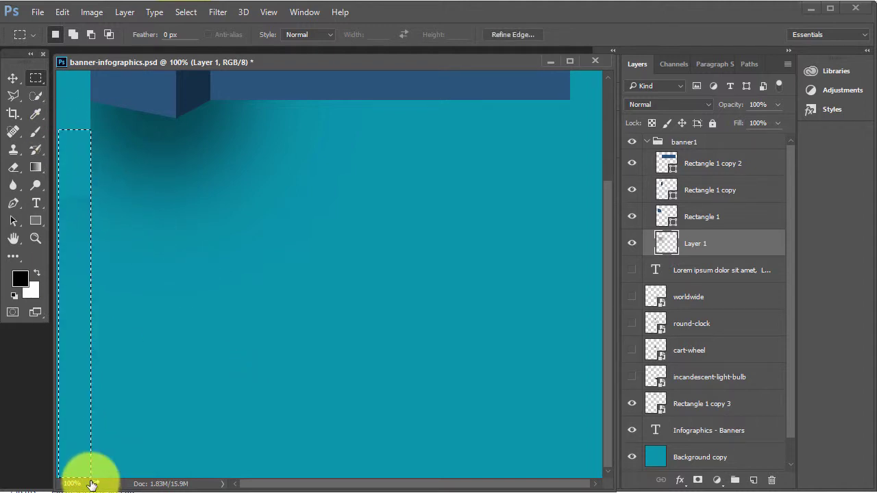
pyautogui.click(199, 348)
pyautogui.scroll(5, 294, 407)
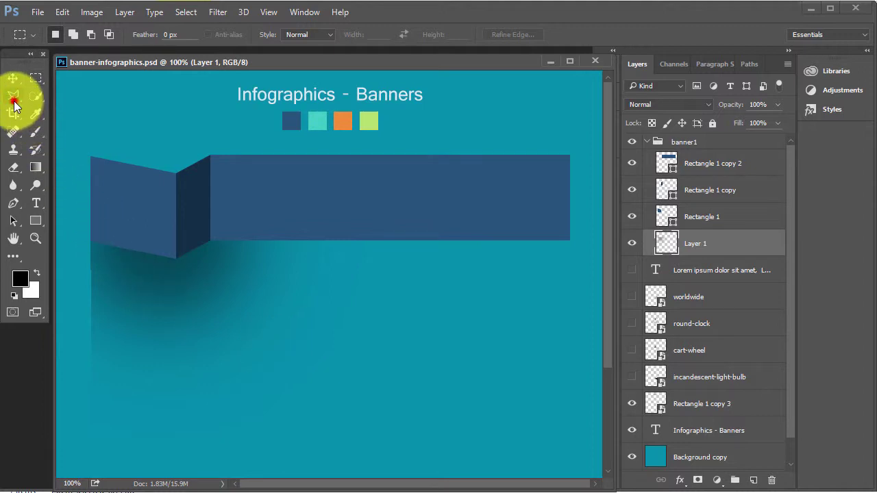
# - Cut the shadow diagonally from the left panel's lower-left corner by deleting everything beneath that line with a Polygonal Lasso selection
pyautogui.moveTo(13, 99); pyautogui.dragTo(44, 109)
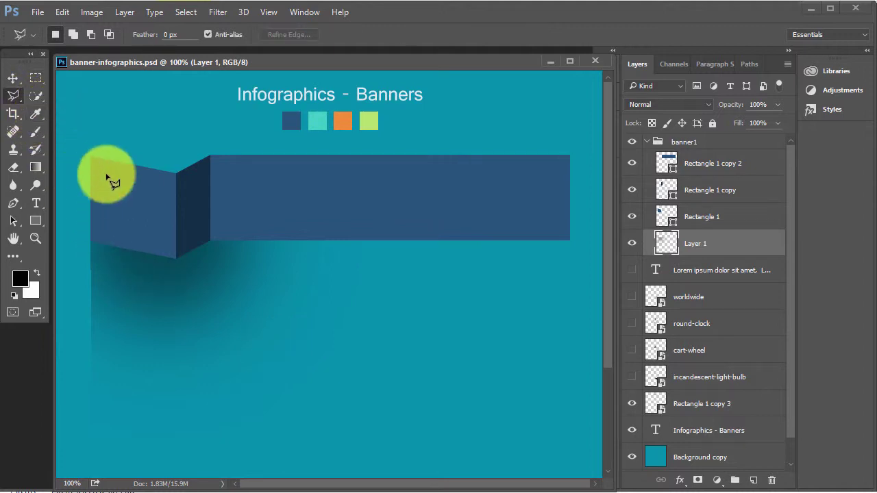
pyautogui.click(91, 239)
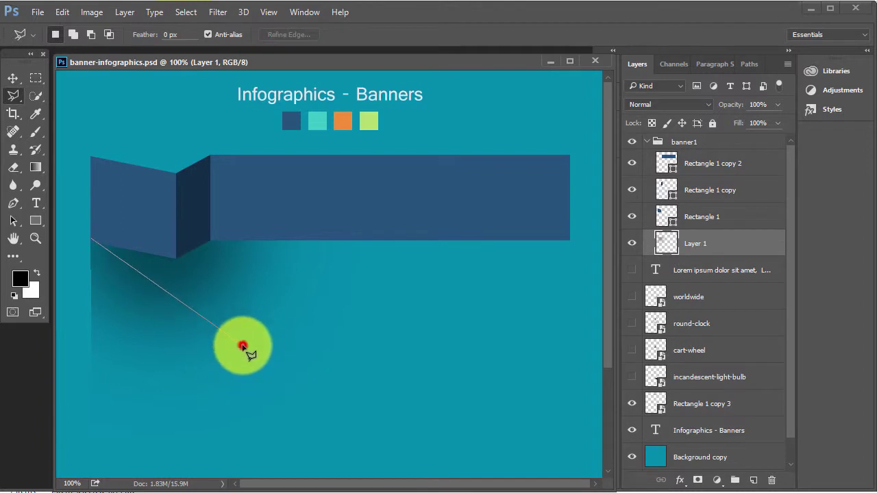
pyautogui.click(243, 346)
pyautogui.click(243, 472)
pyautogui.click(77, 466)
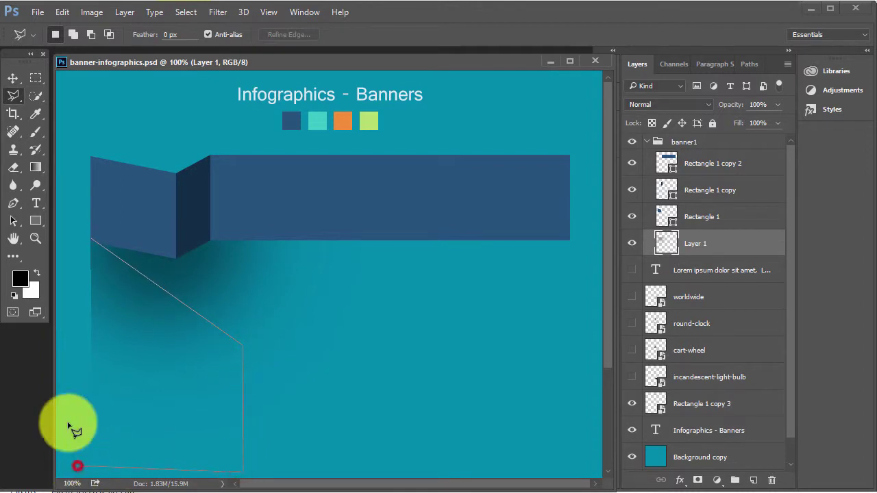
pyautogui.click(60, 270)
pyautogui.click(91, 240)
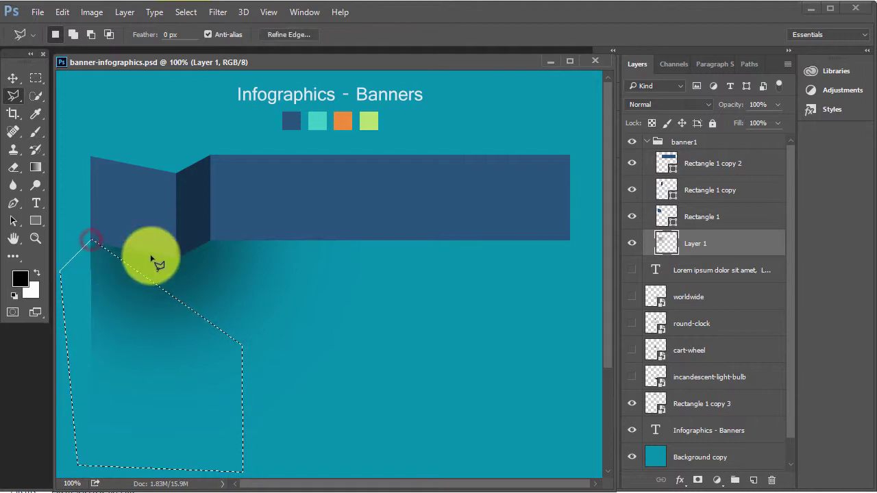
pyautogui.press('Delete')
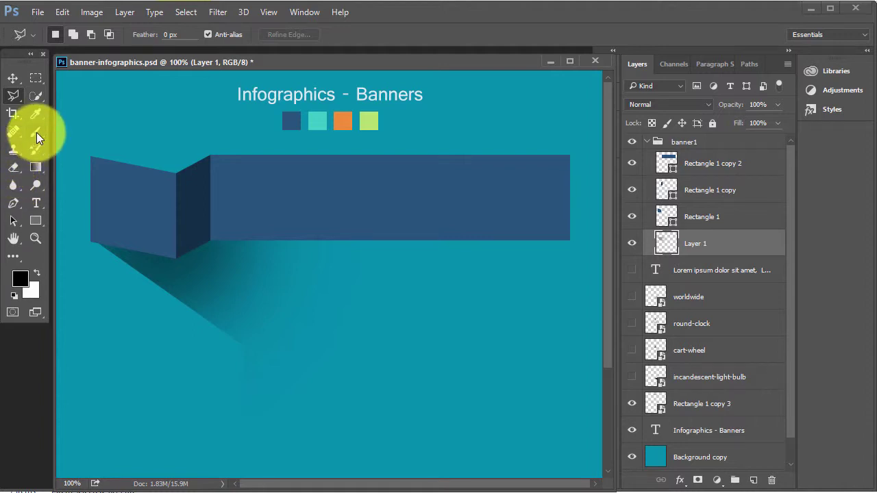
# - Erase the leftover shadow below the tip of the diagonal cut on Layer 1 with a soft 100 px eraser
pyautogui.click(13, 166)
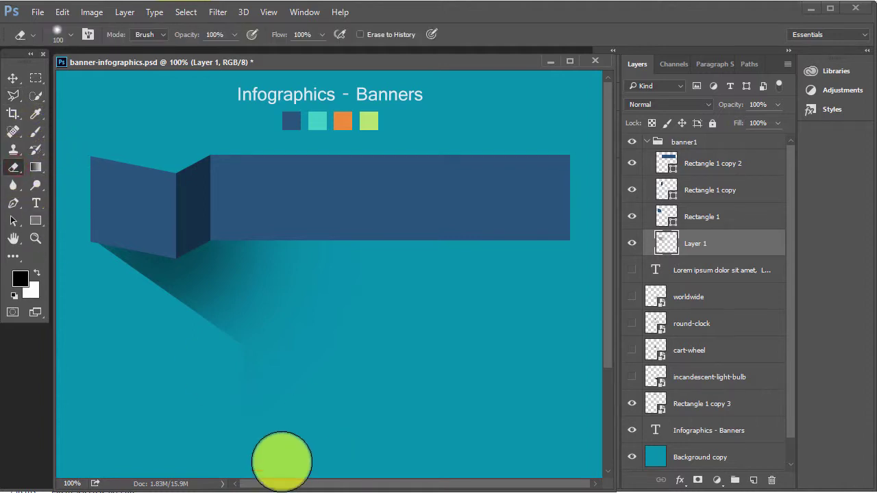
pyautogui.click(227, 407)
pyautogui.click(246, 378)
pyautogui.click(234, 380)
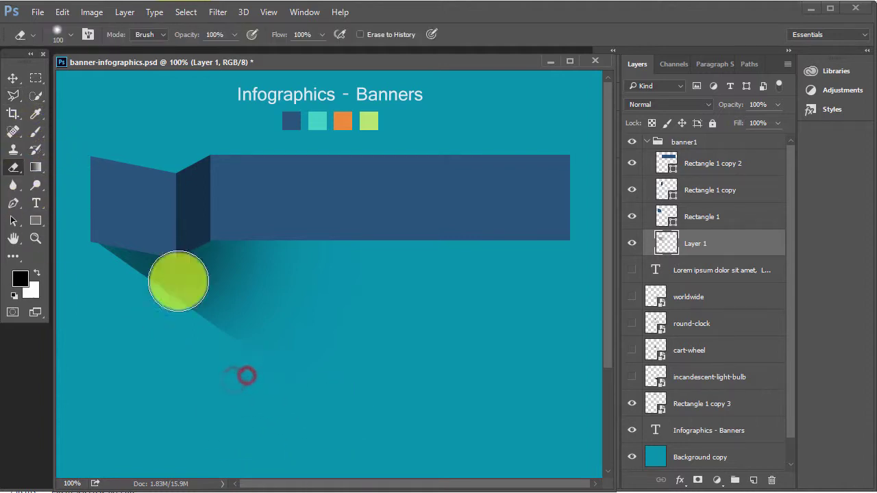
pyautogui.click(239, 376)
# - Fade the lower end and outer edge of the shadow with the soft eraser enlarged to 175 px and 300 px
pyautogui.press(']')
pyautogui.press(']')
pyautogui.press(']')
pyautogui.press(']')
pyautogui.press(']')
pyautogui.press(']')
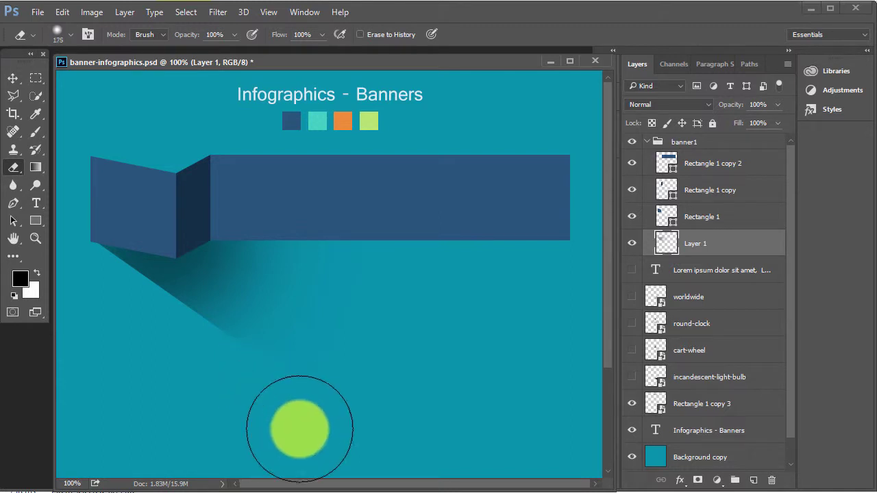
pyautogui.click(241, 407)
pyautogui.click(236, 411)
pyautogui.click(180, 393)
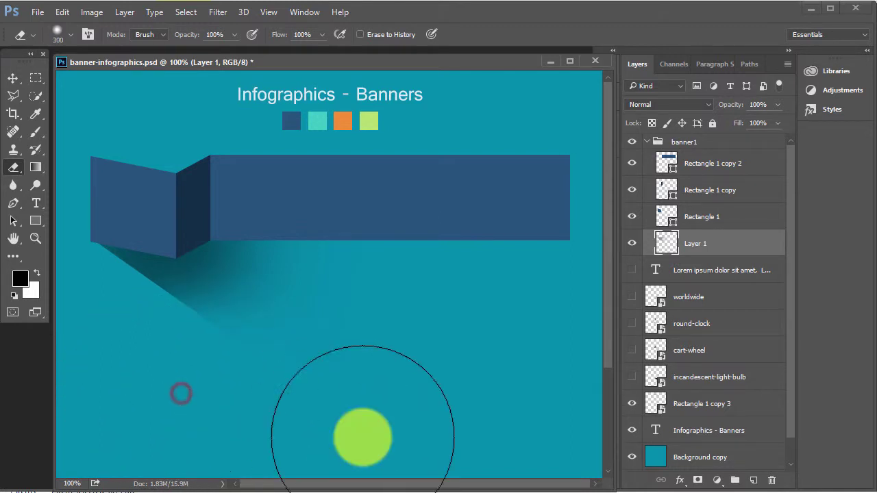
pyautogui.click(333, 390)
pyautogui.click(374, 402)
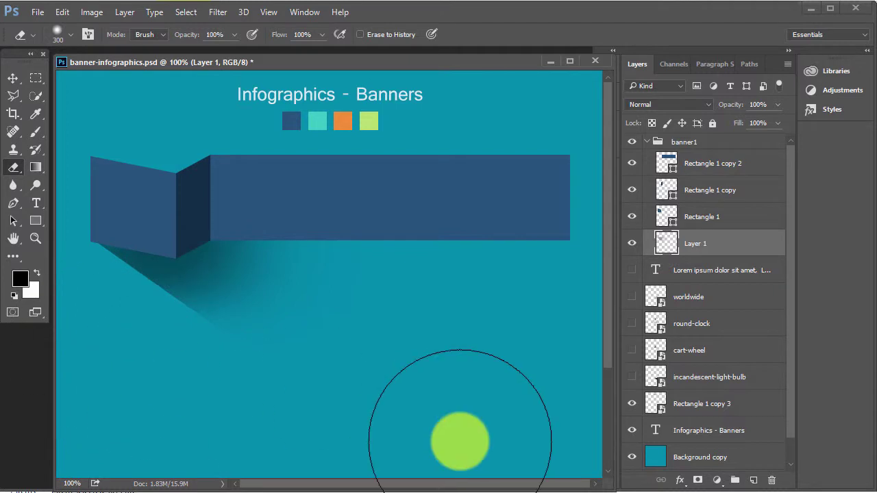
pyautogui.press('v')
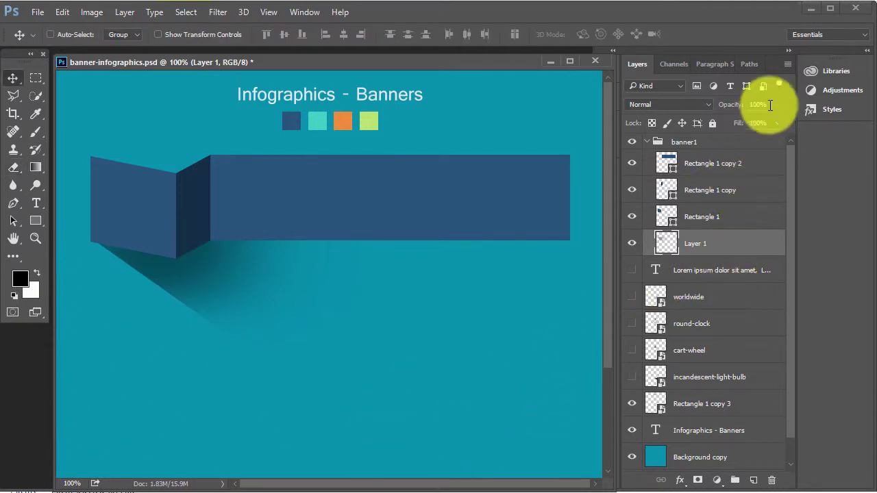
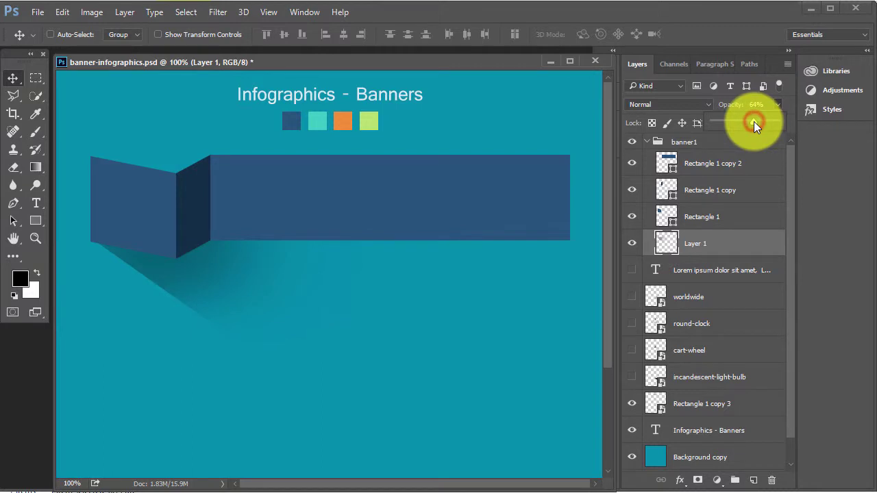
# - Set the opacity of the Layer 1 shadow to 83% and save the document
pyautogui.moveTo(753, 121); pyautogui.dragTo(765, 121)
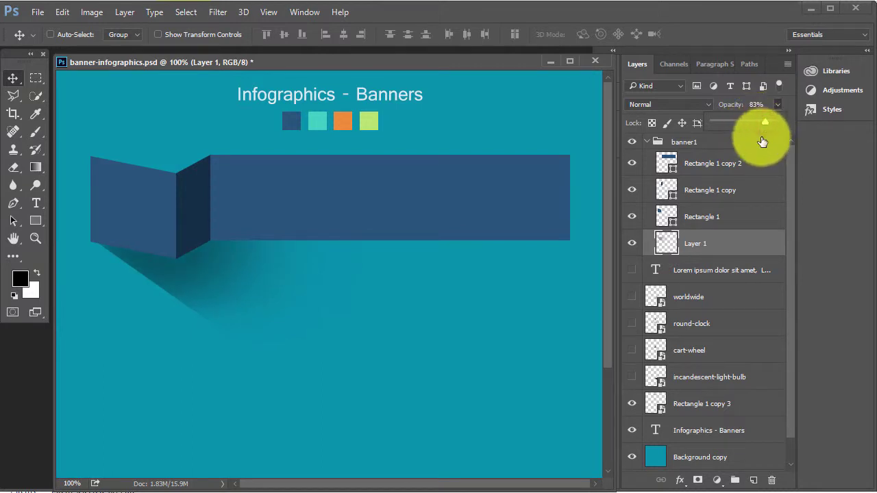
pyautogui.hotkey('ctrl', 's')
# - Select the long banner panel's layer, Rectangle 1 copy 2
pyautogui.rightClick(482, 190)
pyautogui.click(463, 188)
pyautogui.rightClick(463, 186)
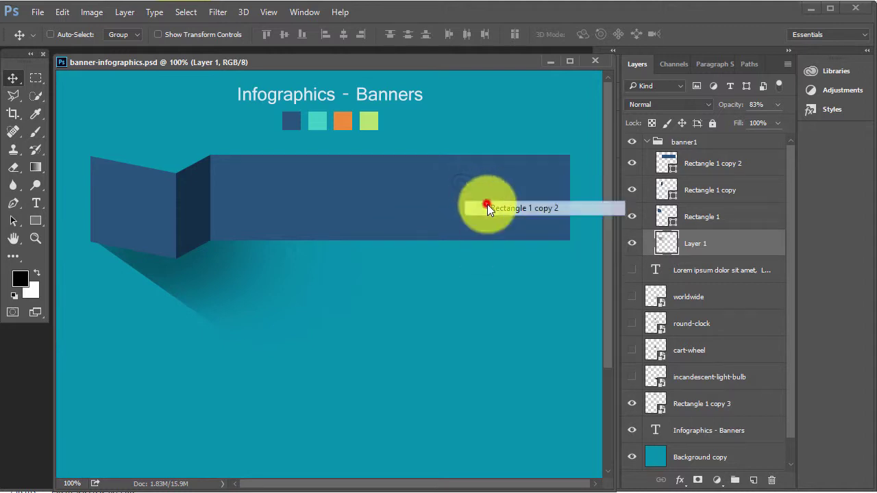
pyautogui.click(489, 207)
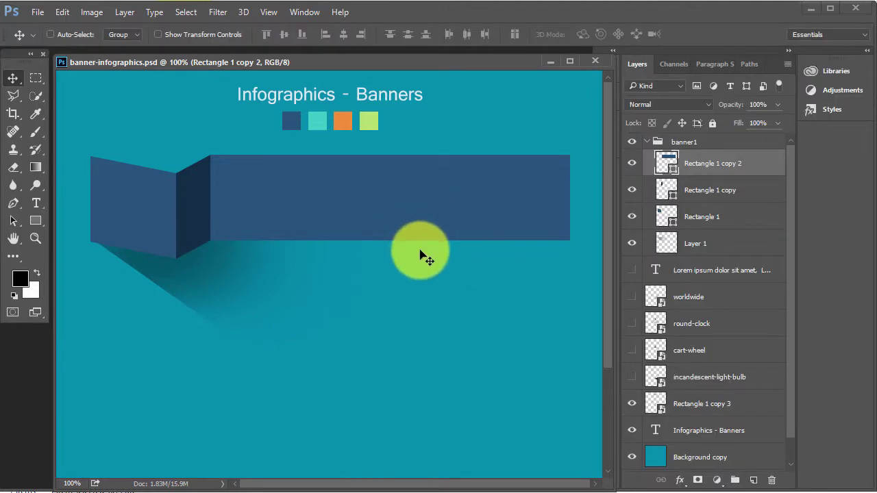
pyautogui.rightClick(450, 198)
pyautogui.click(477, 218)
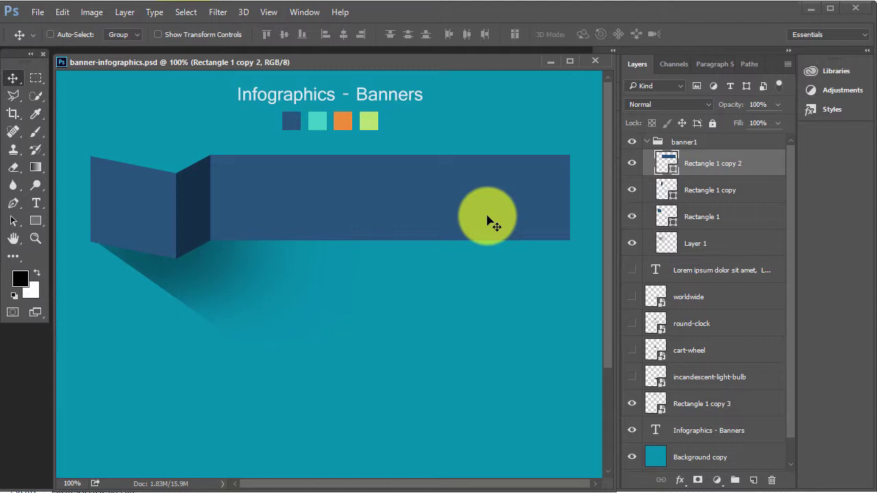
pyautogui.click(13, 220)
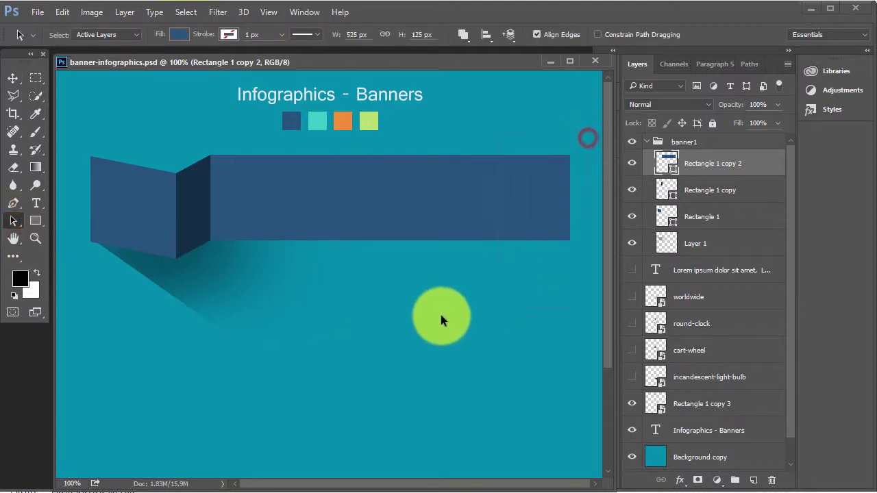
pyautogui.click(441, 219)
pyautogui.press('v')
pyautogui.rightClick(441, 200)
pyautogui.click(449, 219)
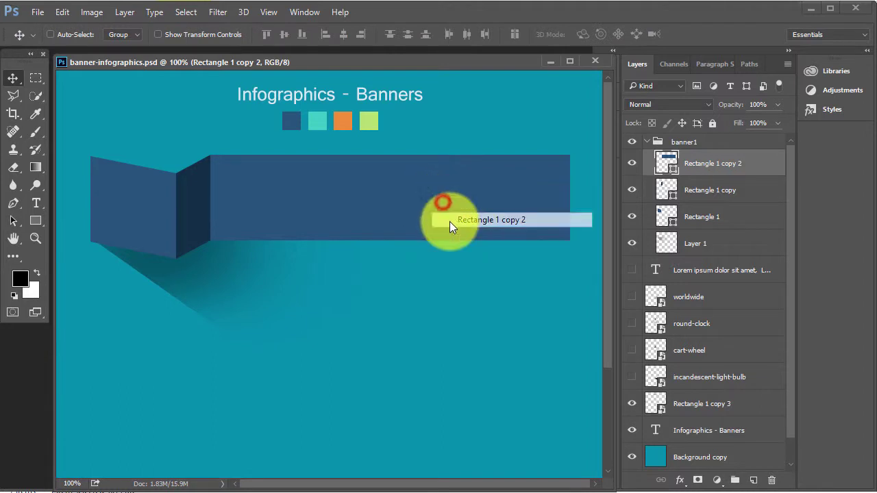
pyautogui.click(39, 221)
pyautogui.click(14, 203)
pyautogui.click(152, 204)
pyautogui.hotkey('ctrl', 'z')
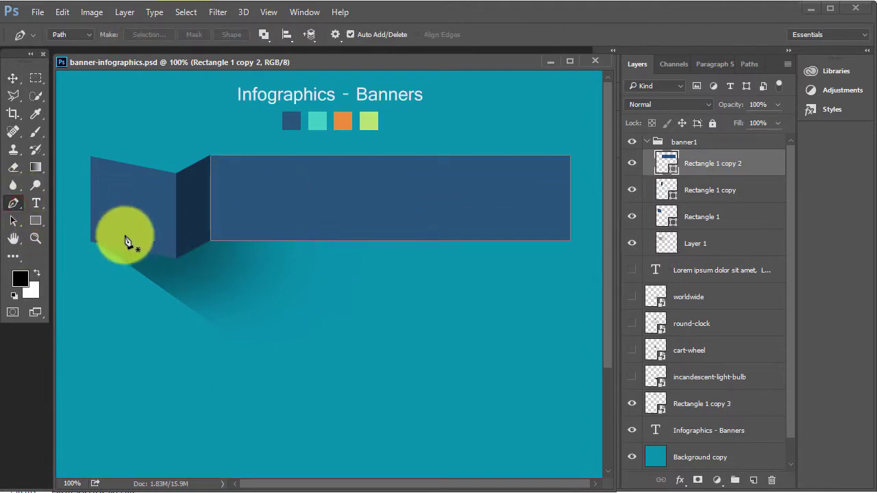
pyautogui.click(13, 220)
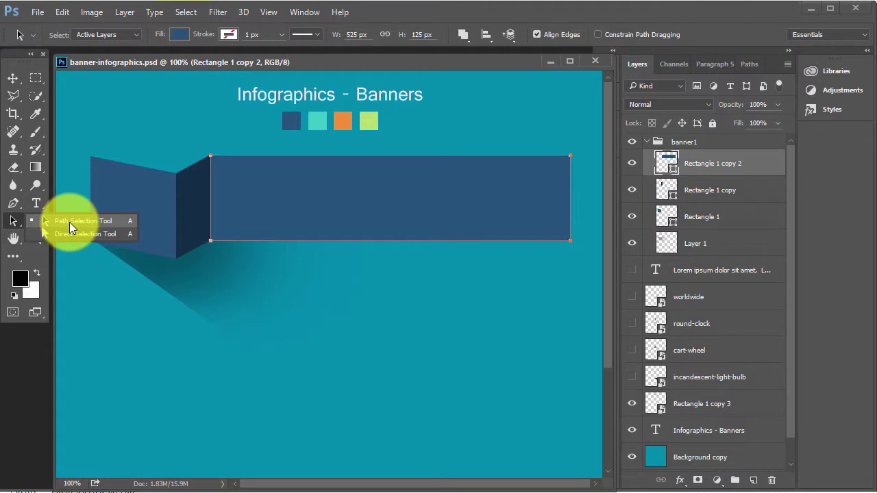
pyautogui.click(70, 221)
pyautogui.click(202, 198)
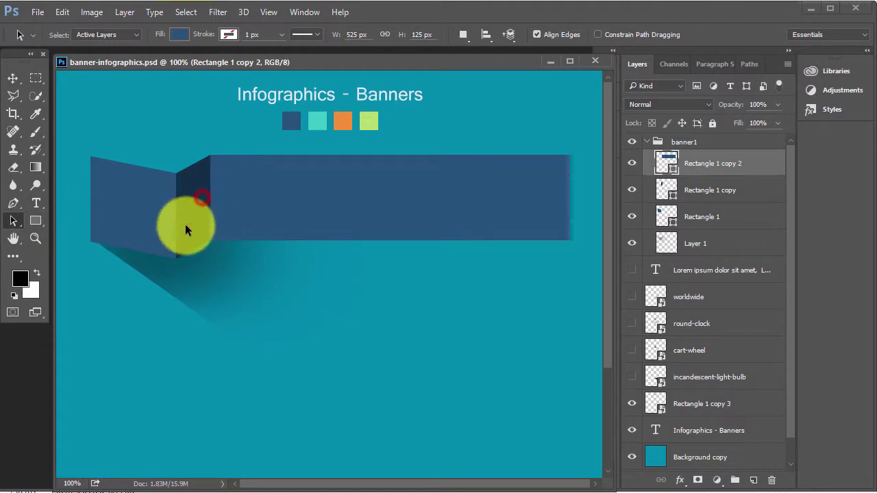
pyautogui.click(710, 189)
pyautogui.click(692, 217)
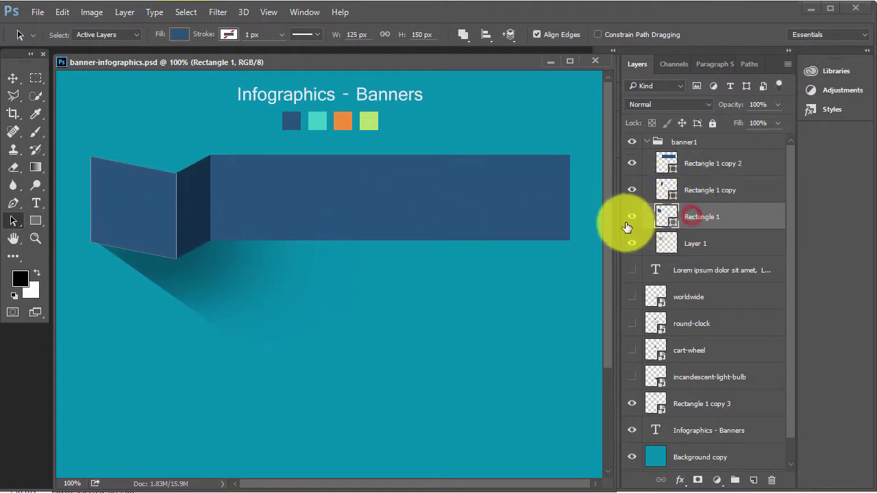
pyautogui.click(709, 163)
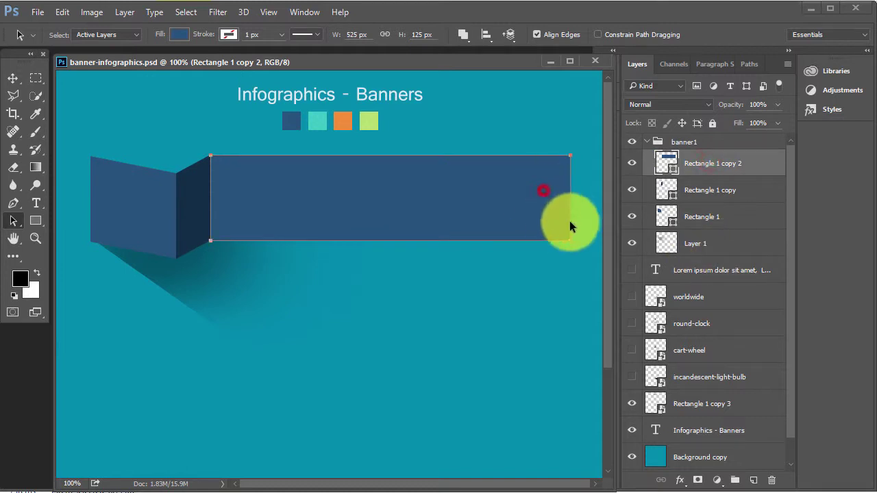
# - Add an anchor point at the middle of the long panel's right edge, using the grid as reference
pyautogui.click(16, 204)
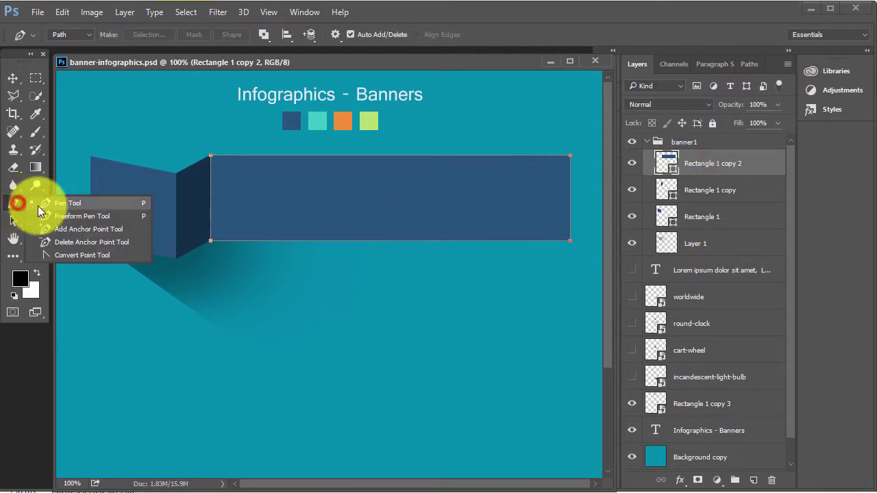
pyautogui.click(92, 231)
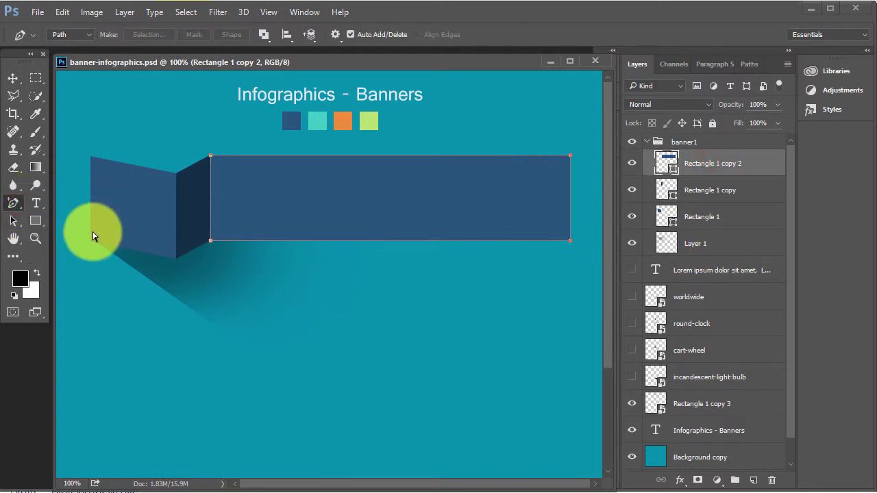
pyautogui.hotkey('ctrl', '+')
pyautogui.moveTo(534, 215); pyautogui.dragTo(168, 457)
pyautogui.moveTo(462, 380); pyautogui.dragTo(454, 343)
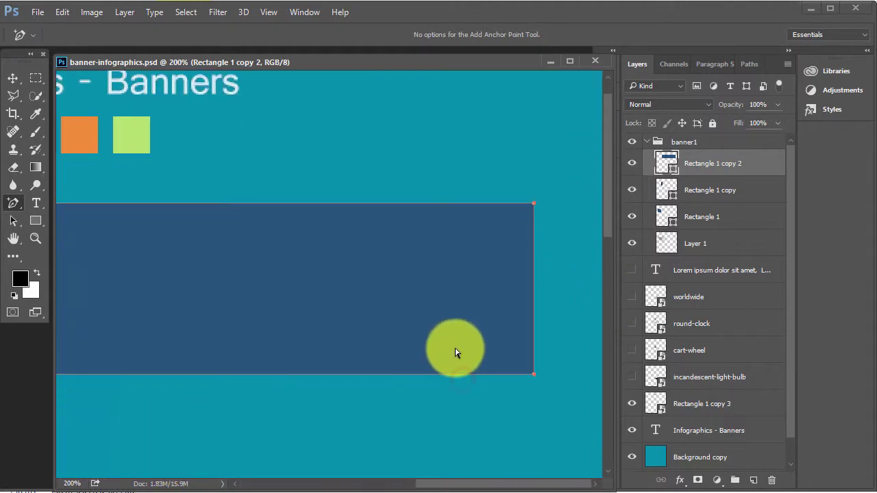
pyautogui.hotkey('ctrl', "'")
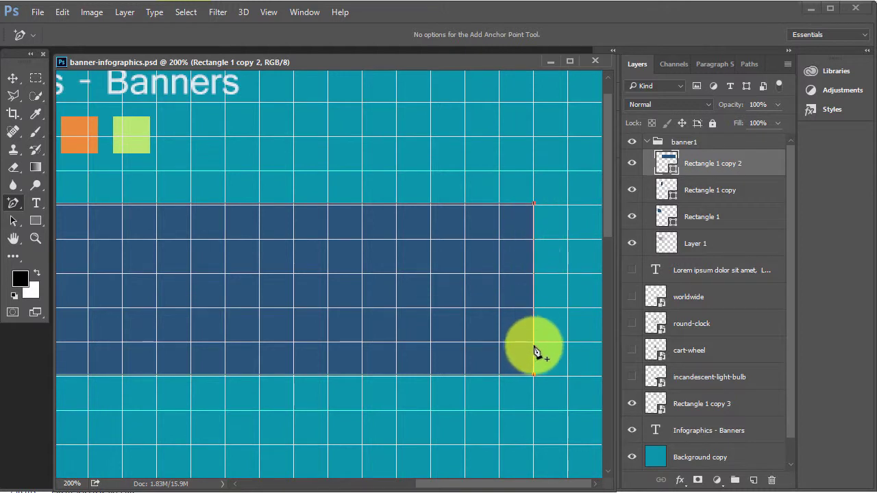
pyautogui.click(533, 292)
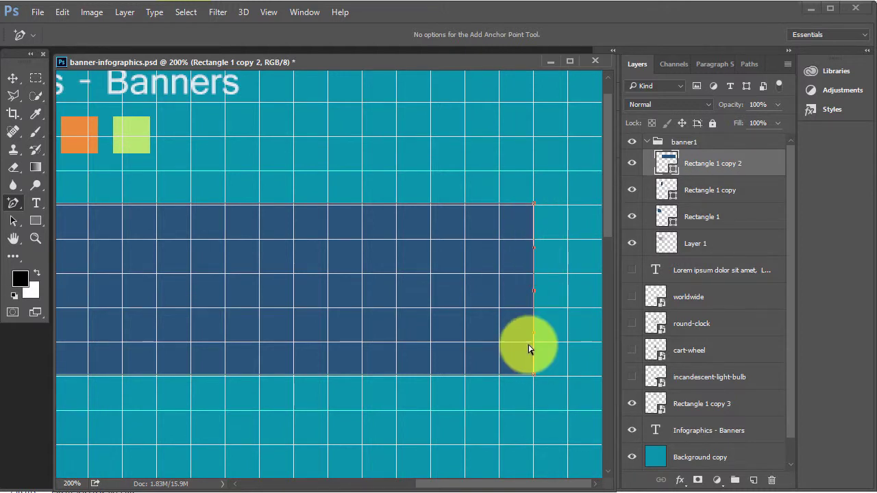
# - Turn off the grid and show the guides on the canvas
pyautogui.press('v')
pyautogui.click(268, 11)
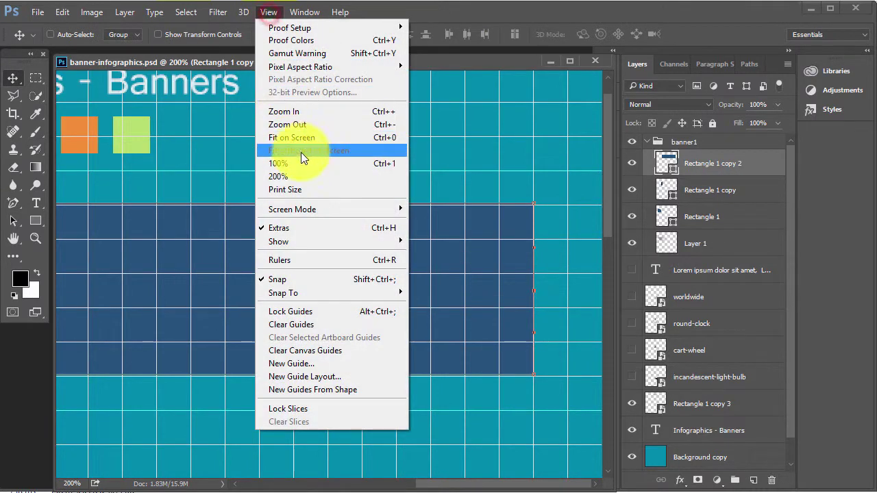
pyautogui.moveTo(309, 238)
pyautogui.click(454, 220)
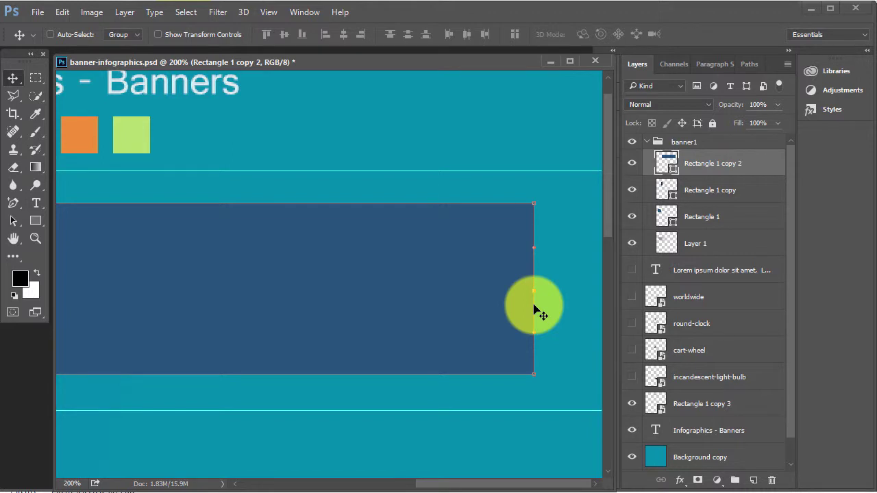
pyautogui.hotkey('ctrl', '-')
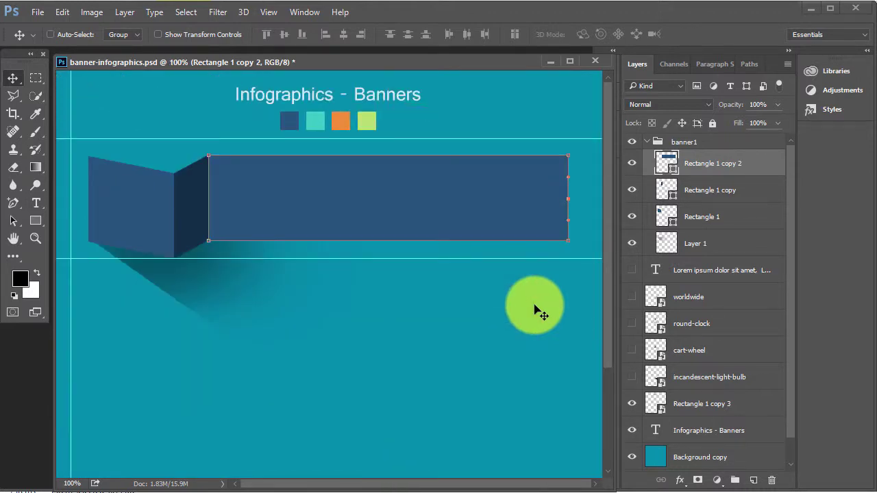
pyautogui.moveTo(579, 194); pyautogui.dragTo(542, 192)
pyautogui.hotkey('ctrl', 'z')
pyautogui.hotkey('ctrl', 'z')
pyautogui.moveTo(11, 222); pyautogui.dragTo(67, 235)
pyautogui.click(555, 202)
pyautogui.click(593, 181)
pyautogui.moveTo(19, 230); pyautogui.dragTo(48, 254)
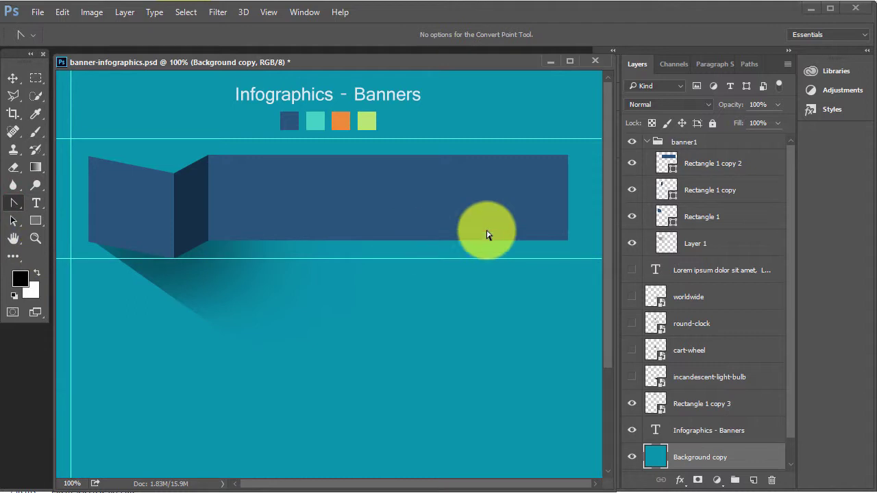
pyautogui.click(582, 187)
pyautogui.click(545, 193)
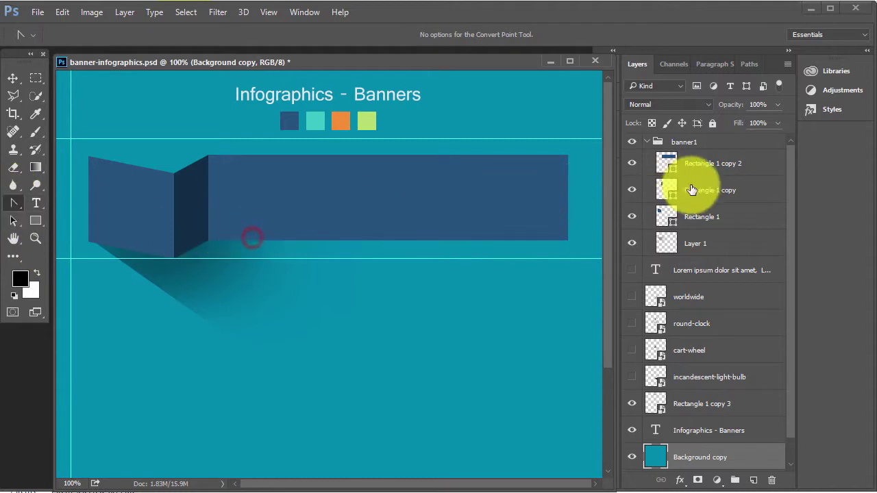
pyautogui.press('Tab')
pyautogui.press('Tab')
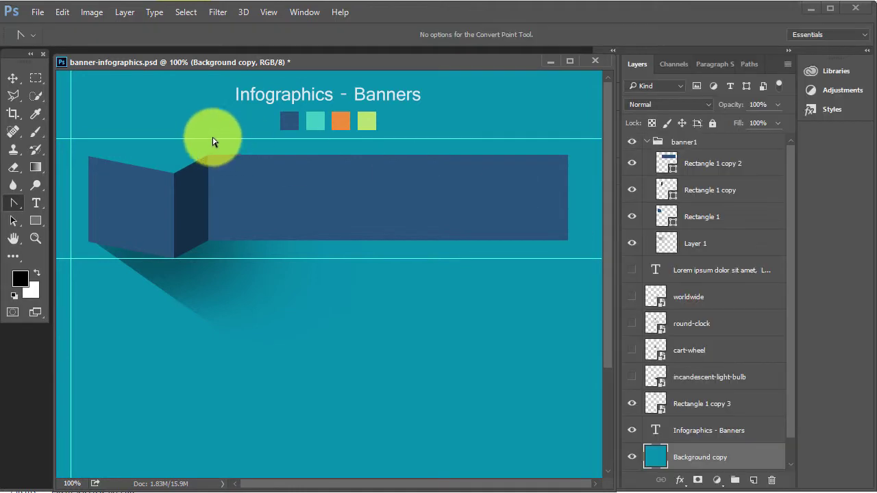
# - Check the shadow, dark fold and long panel layers by toggling the visibility of Layer 1, Rectangle 1 copy and Rectangle 1 copy 2
pyautogui.click(719, 235)
pyautogui.click(11, 81)
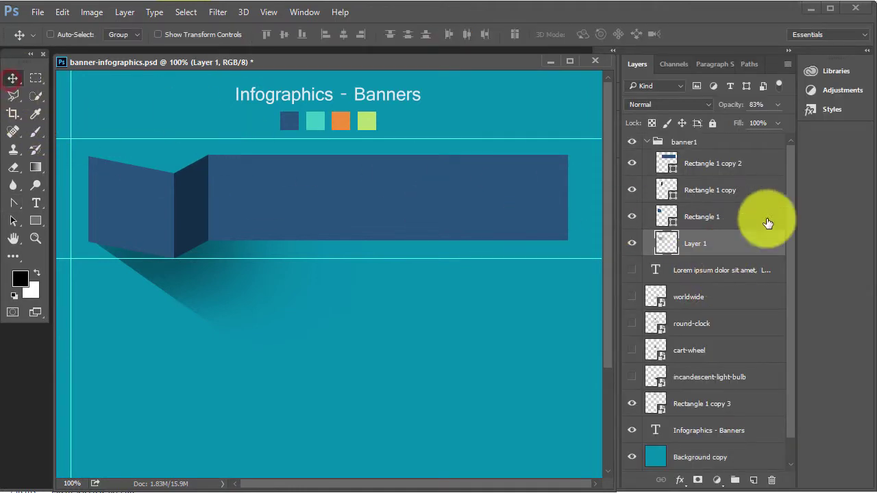
pyautogui.click(713, 186)
pyautogui.click(701, 241)
pyautogui.click(632, 243)
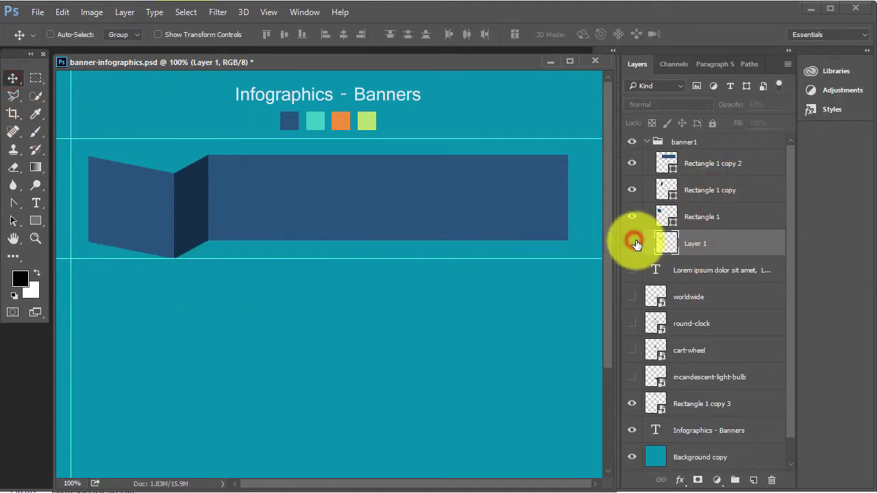
pyautogui.click(631, 243)
pyautogui.click(631, 189)
pyautogui.click(631, 190)
pyautogui.click(632, 163)
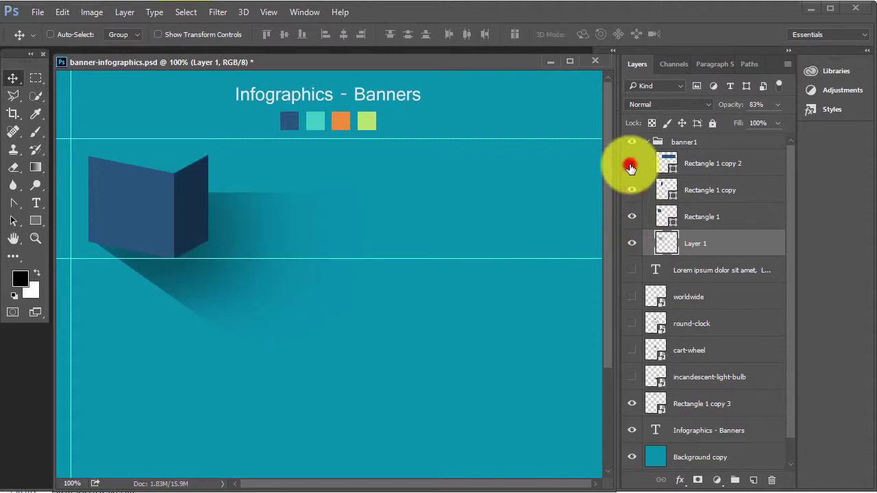
pyautogui.click(632, 163)
# - Select the Rectangle 1 copy 2 layer and display the long panel's right-edge anchor points with the Direct Selection tool
pyautogui.click(748, 162)
pyautogui.moveTo(580, 182); pyautogui.dragTo(524, 213)
pyautogui.hotkey('ctrl', 'z')
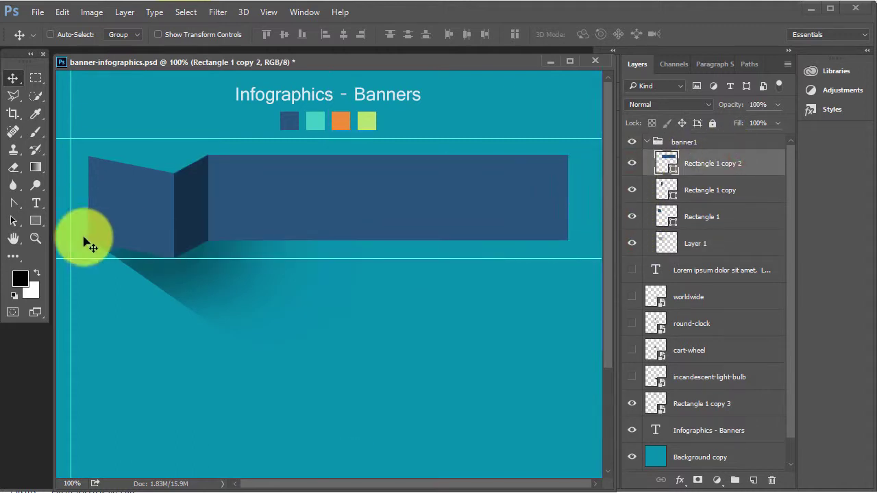
pyautogui.click(13, 220)
pyautogui.moveTo(587, 189); pyautogui.dragTo(510, 254)
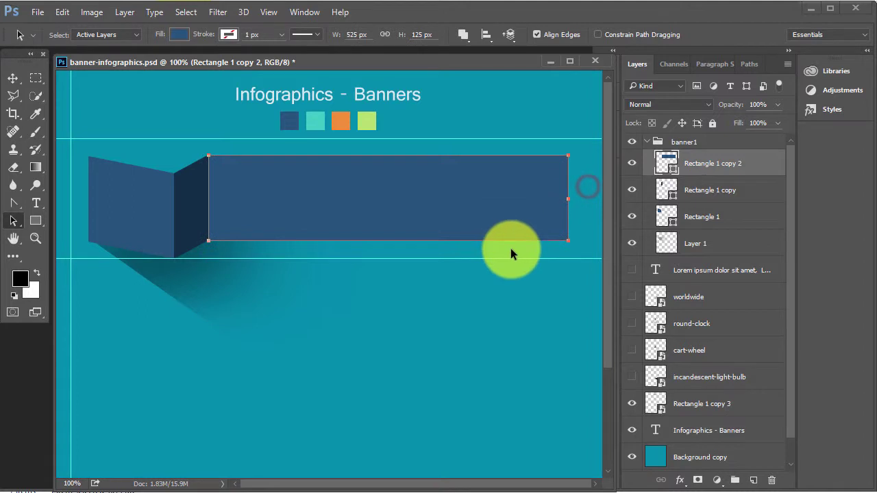
# - Select only the middle anchor point of the long panel's right edge and shift it inward to form a curved notch
pyautogui.click(577, 194)
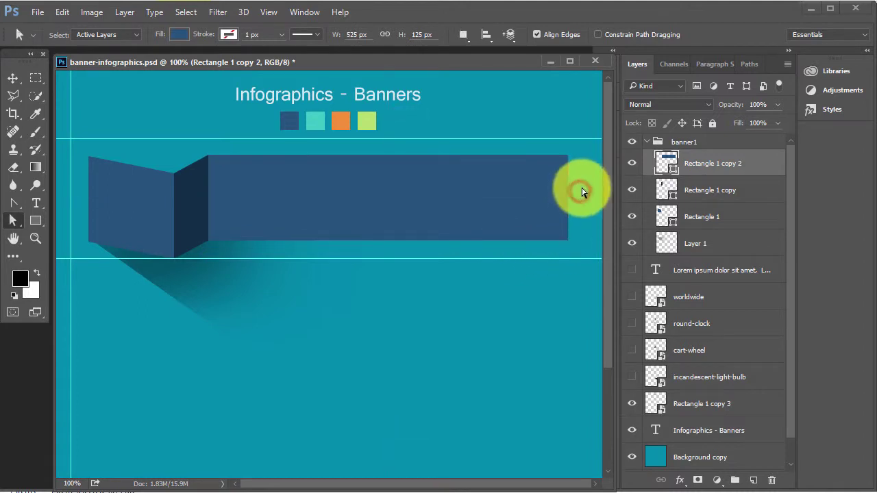
pyautogui.click(531, 221)
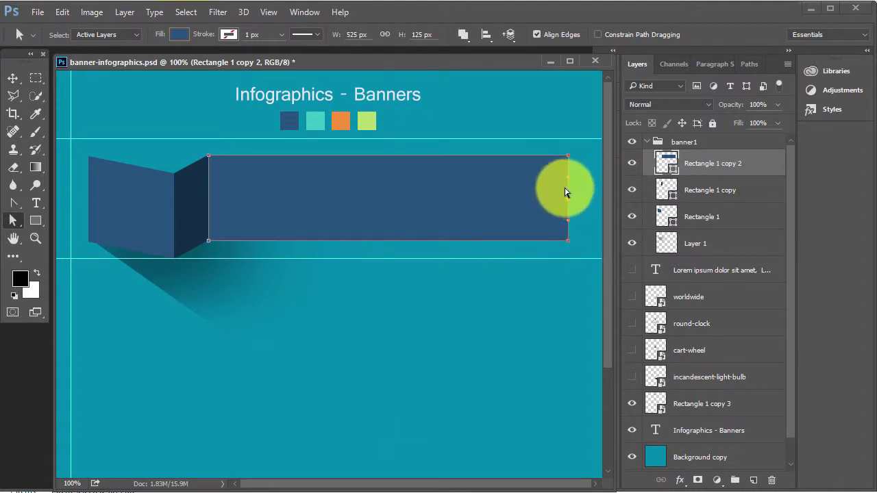
pyautogui.click(578, 190)
pyautogui.click(472, 316)
pyautogui.press('ctrl')
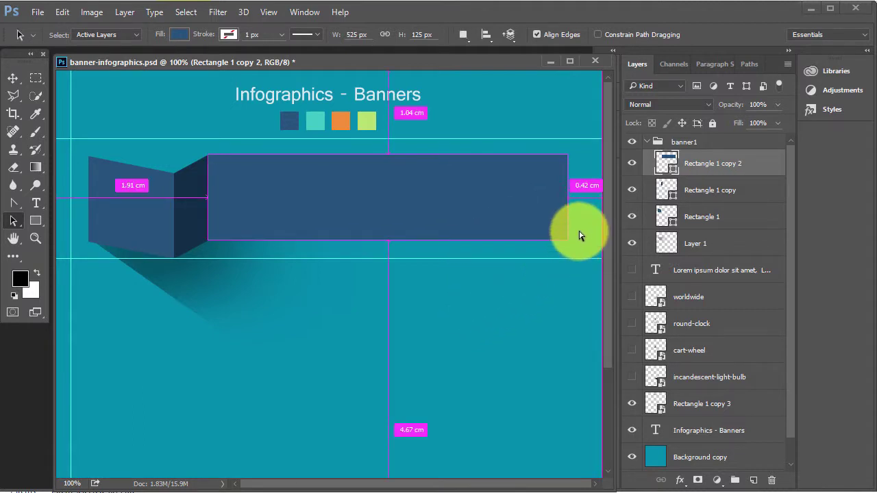
pyautogui.click(586, 176)
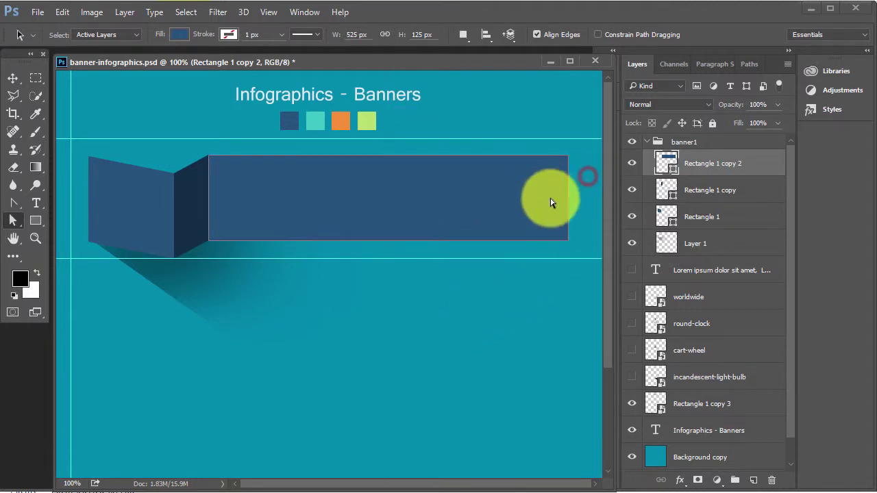
pyautogui.click(586, 180)
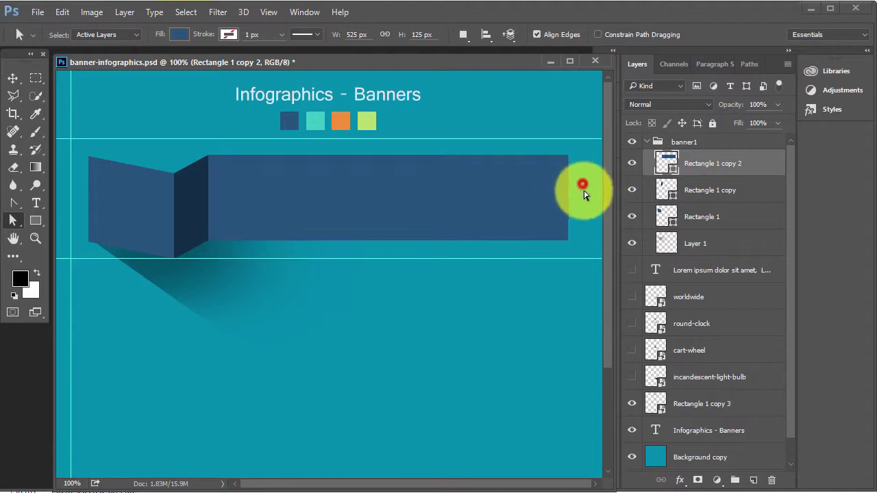
pyautogui.click(581, 179)
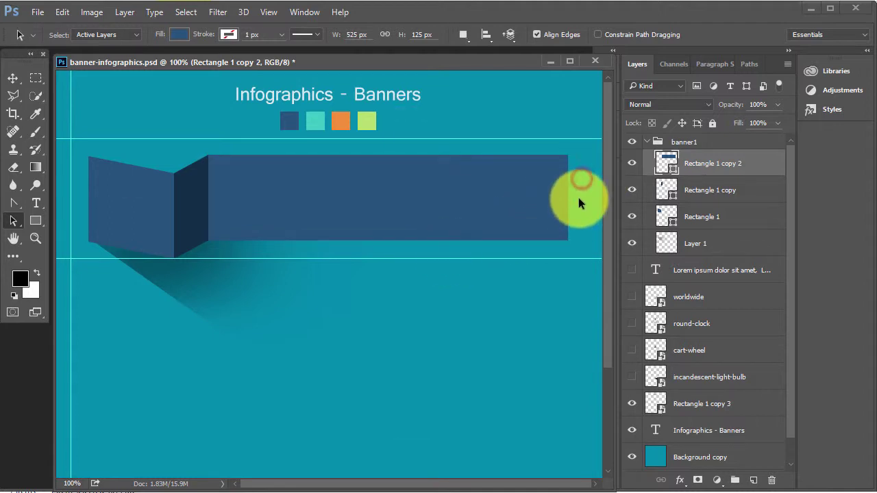
pyautogui.moveTo(585, 170); pyautogui.dragTo(532, 223)
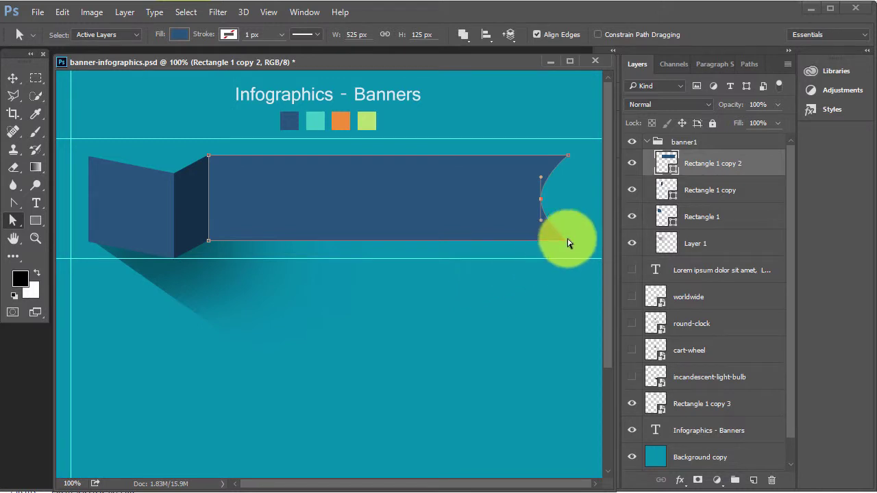
# - Straighten the curved notch into a V by pulling both direction handles onto the panel's upper and lower right corners
pyautogui.moveTo(542, 179); pyautogui.dragTo(570, 244)
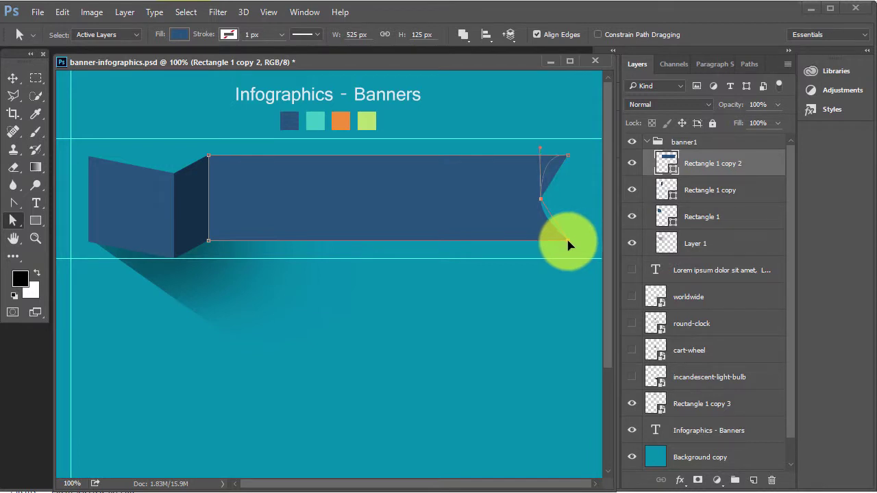
pyautogui.moveTo(568, 247)
pyautogui.mouseDown()
pyautogui.moveTo(552, 211)
pyautogui.moveTo(542, 226)
pyautogui.moveTo(581, 247)
pyautogui.moveTo(567, 240)
pyautogui.mouseUp()
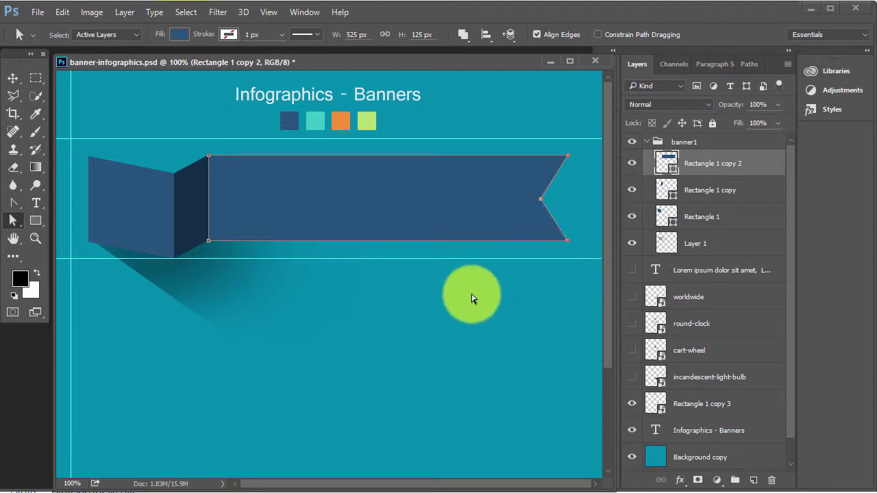
pyautogui.click(473, 298)
# - Select the short left panel's layer, Rectangle 1, and check it by toggling its visibility
pyautogui.moveTo(333, 213); pyautogui.dragTo(417, 243)
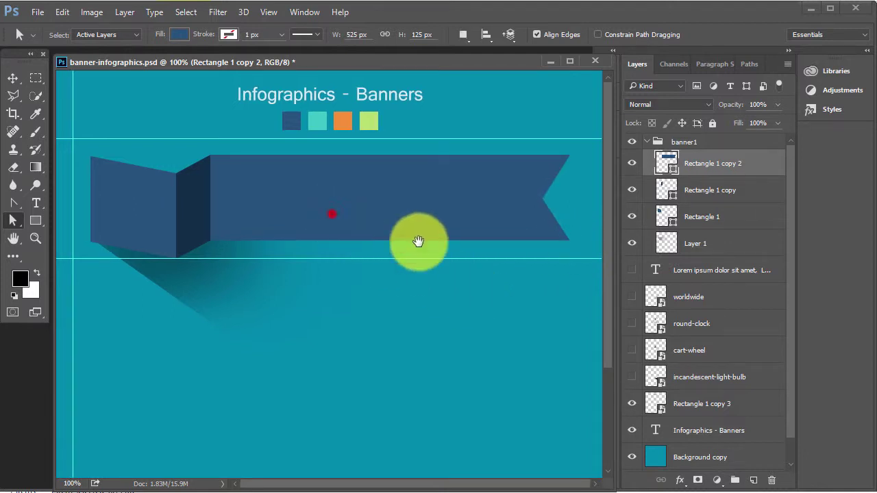
pyautogui.rightClick(137, 197)
pyautogui.click(97, 189)
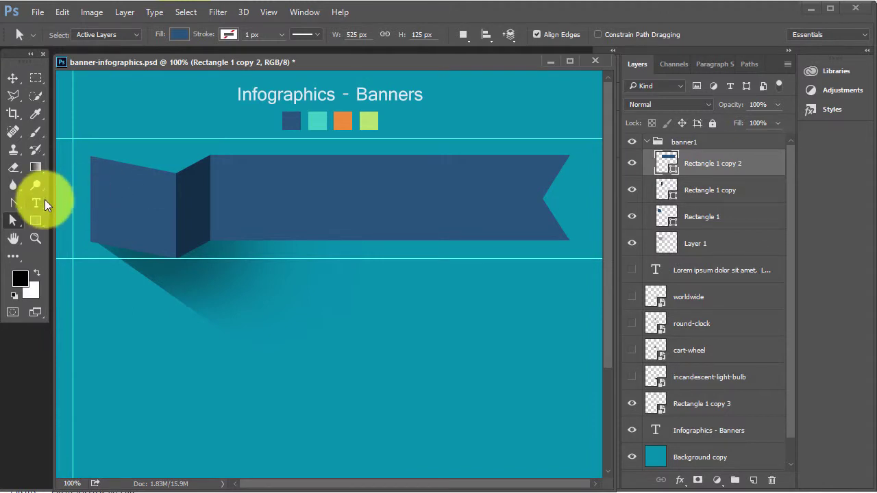
pyautogui.press('v')
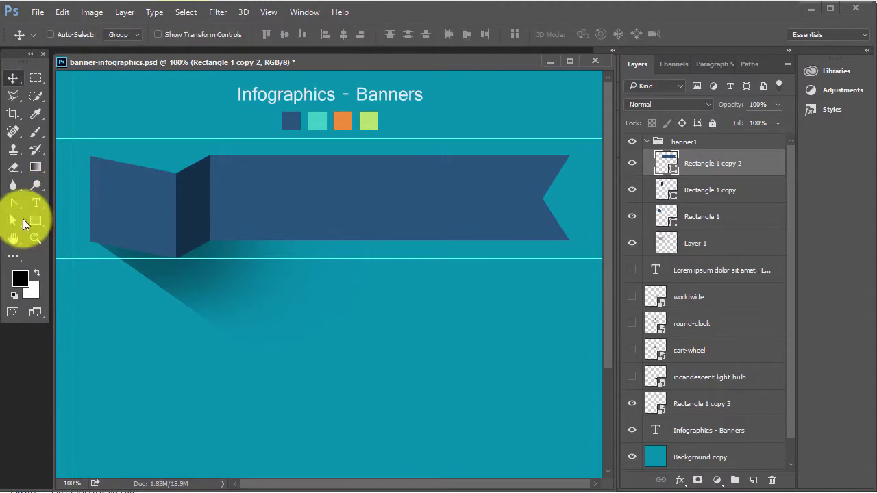
pyautogui.rightClick(121, 201)
pyautogui.click(142, 225)
pyautogui.click(631, 217)
pyautogui.click(631, 216)
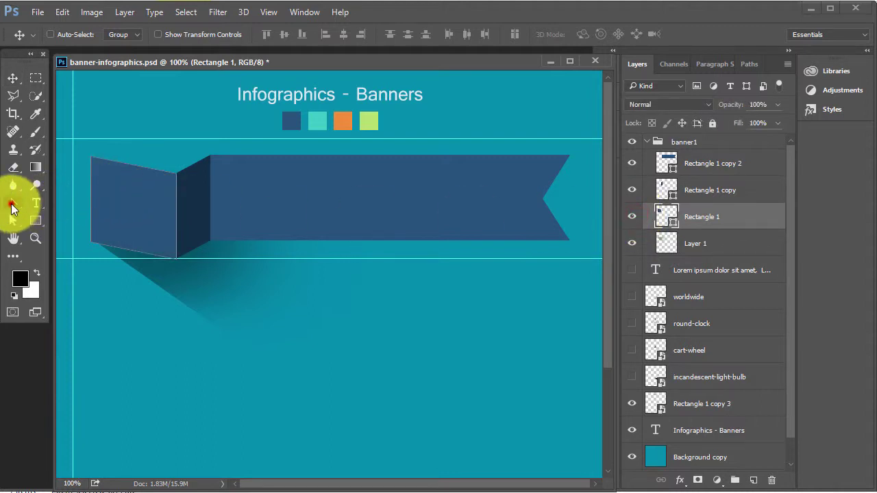
# - Display the path of the short left panel, Rectangle 1, and show the grid over it at 300% magnification
pyautogui.click(13, 202)
pyautogui.click(82, 150)
pyautogui.moveTo(137, 262); pyautogui.dragTo(145, 274)
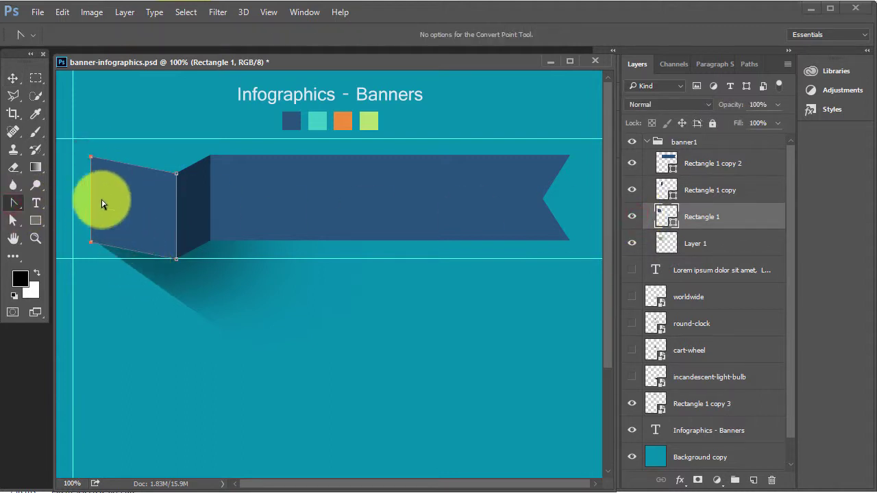
pyautogui.hotkey('ctrl', '+')
pyautogui.hotkey('ctrl', '+')
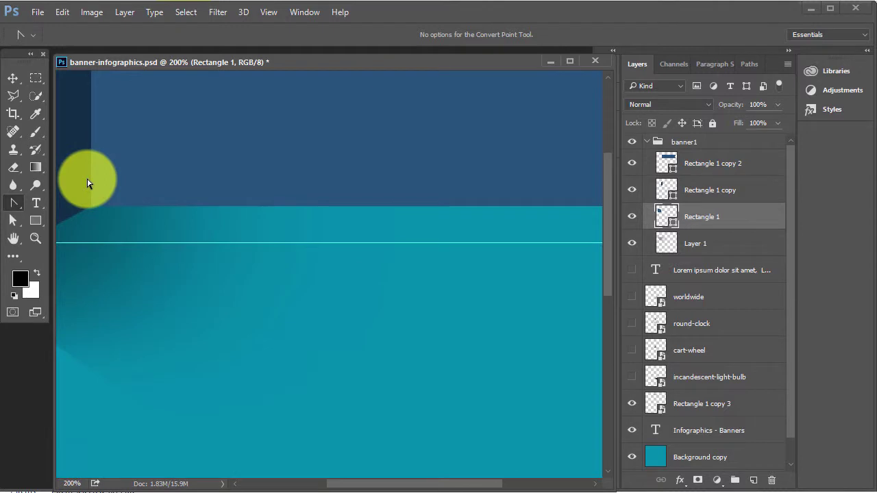
pyautogui.moveTo(104, 184); pyautogui.dragTo(306, 341)
pyautogui.moveTo(298, 287); pyautogui.dragTo(280, 3)
pyautogui.moveTo(279, 67); pyautogui.dragTo(291, 239)
pyautogui.moveTo(300, 278); pyautogui.dragTo(307, 433)
pyautogui.moveTo(308, 236); pyautogui.dragTo(285, 69)
pyautogui.moveTo(289, 153); pyautogui.dragTo(288, 248)
pyautogui.click(269, 12)
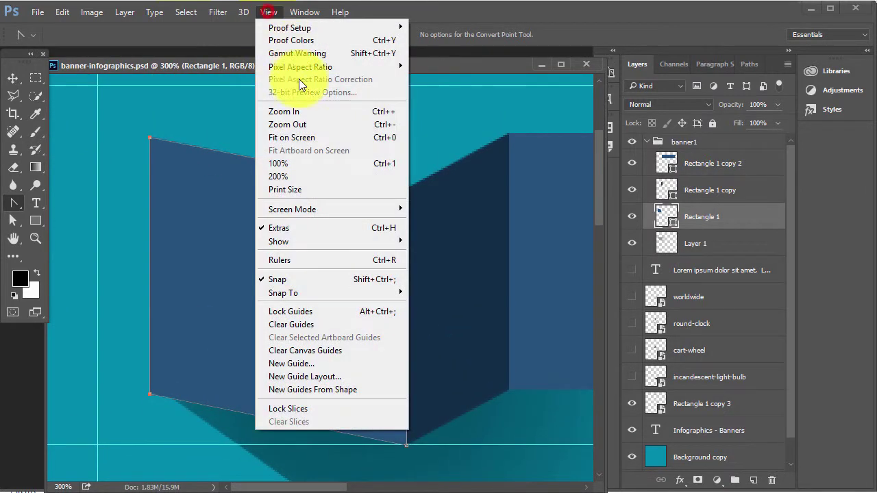
pyautogui.click(326, 238)
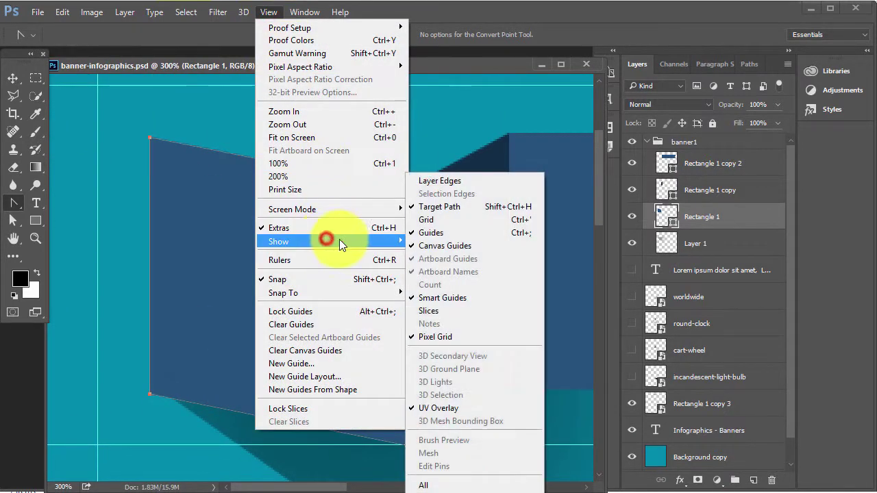
pyautogui.click(449, 221)
# - Add an anchor point at the middle of the short panel's left edge and hide the grid
pyautogui.click(13, 202)
pyautogui.click(77, 226)
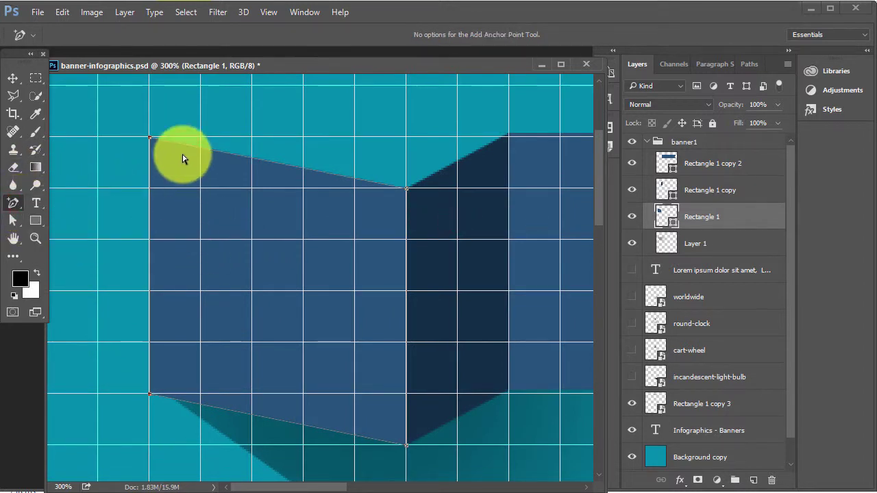
pyautogui.click(150, 265)
pyautogui.click(270, 11)
pyautogui.moveTo(314, 238)
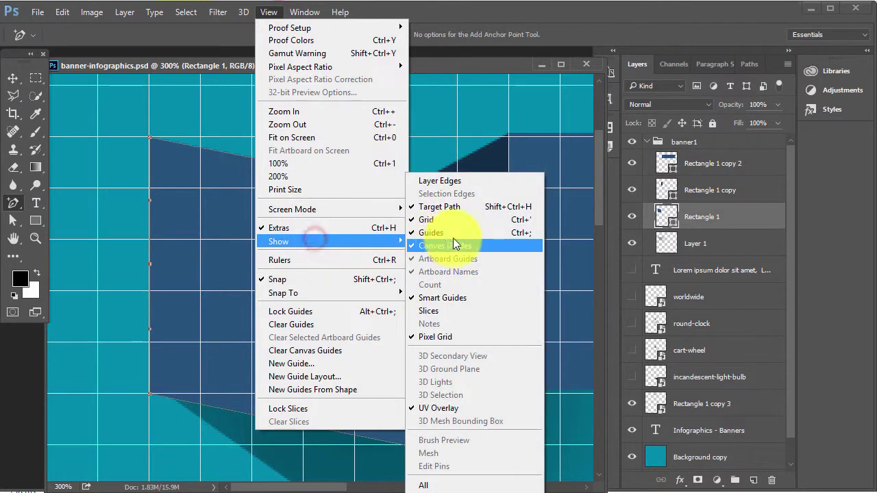
pyautogui.click(450, 224)
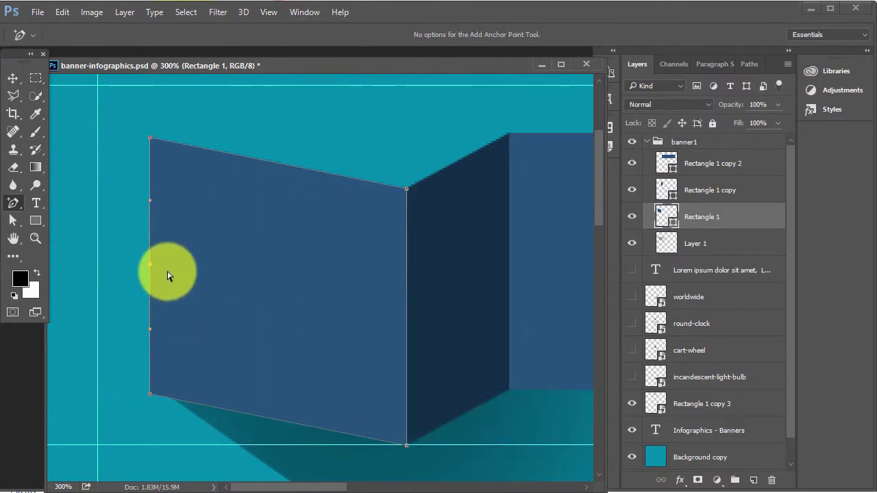
pyautogui.press('v')
pyautogui.hotkey('shift', 'Right')
pyautogui.hotkey('ctrl', 'z')
pyautogui.click(117, 231)
pyautogui.moveTo(130, 217); pyautogui.dragTo(215, 313)
pyautogui.hotkey('ctrl', 'z')
# - Activate the Direct Selection tool and reselect the short panel's layer, Rectangle 1
pyautogui.click(13, 220)
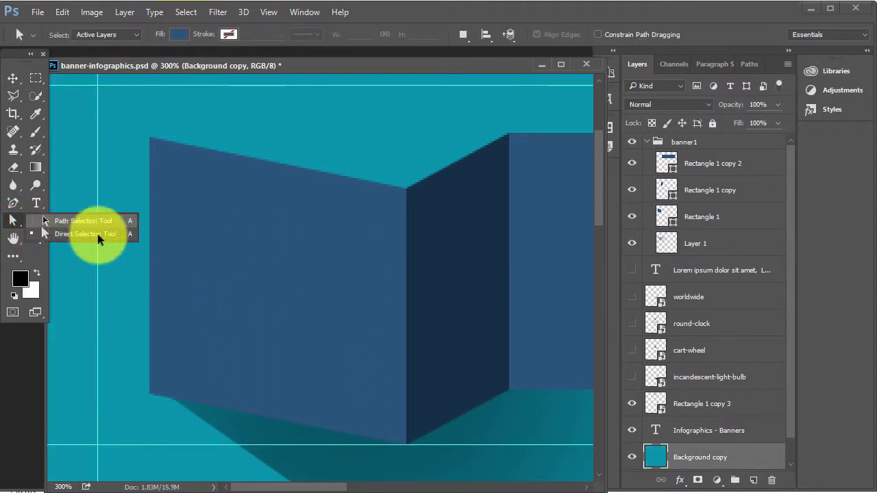
pyautogui.click(97, 234)
pyautogui.click(713, 183)
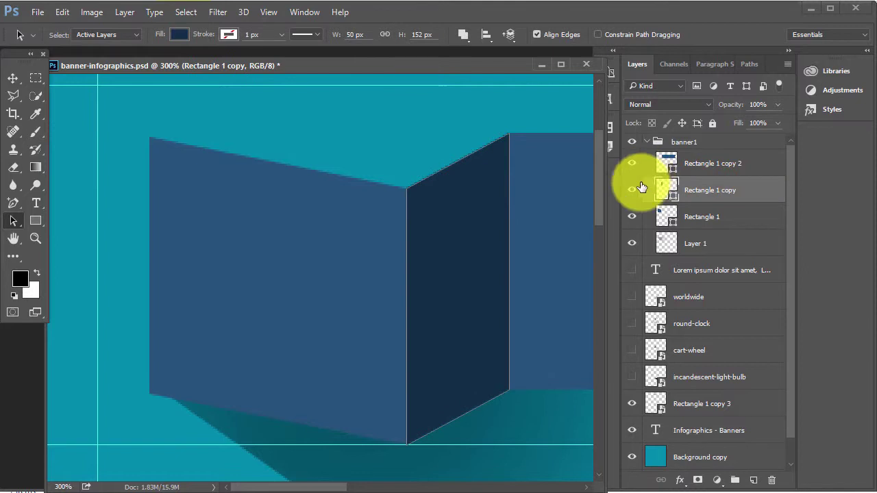
pyautogui.click(718, 165)
pyautogui.click(705, 219)
pyautogui.click(125, 206)
pyautogui.click(128, 250)
pyautogui.moveTo(123, 217); pyautogui.dragTo(221, 321)
pyautogui.click(159, 277)
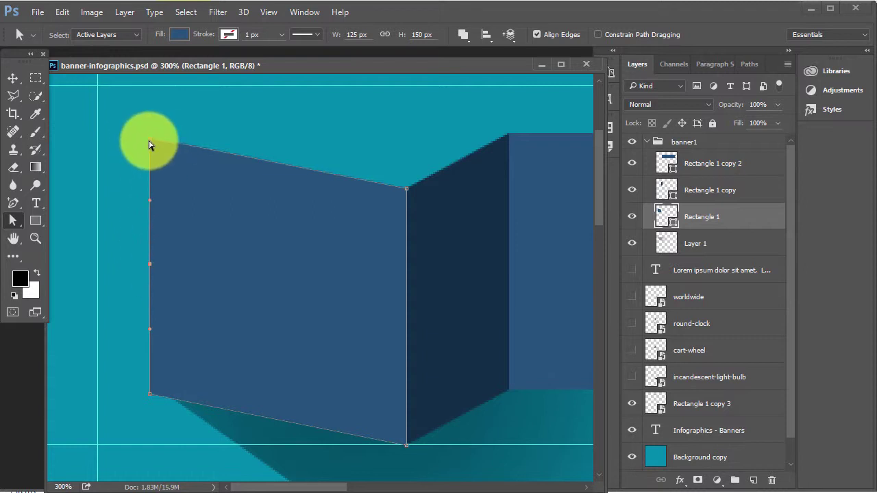
pyautogui.click(115, 248)
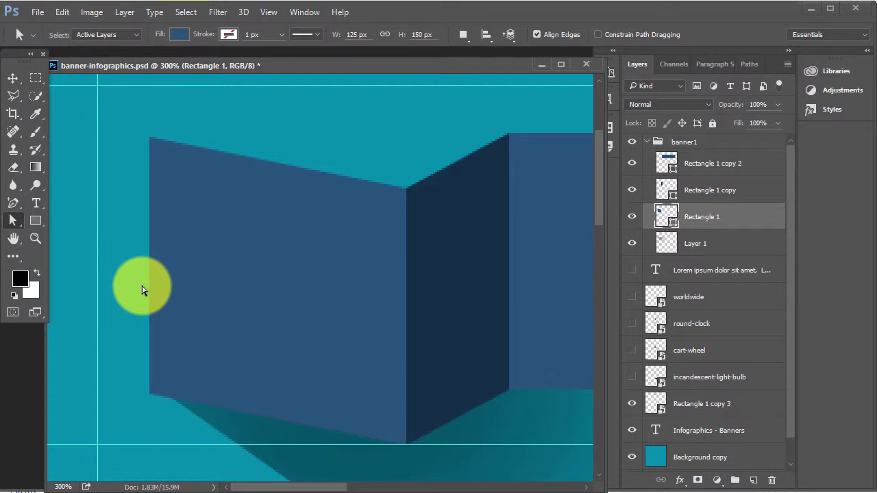
pyautogui.click(206, 329)
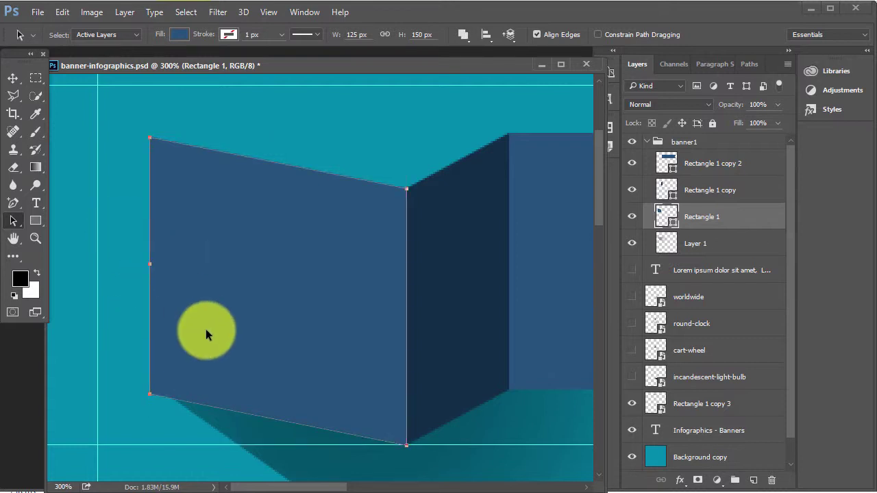
pyautogui.hotkey('shift', 'Right')
pyautogui.hotkey('ctrl', 'z')
# - Select only the middle anchor point of the short panel's left edge and nudge it inward to form a curved notch
pyautogui.click(128, 215)
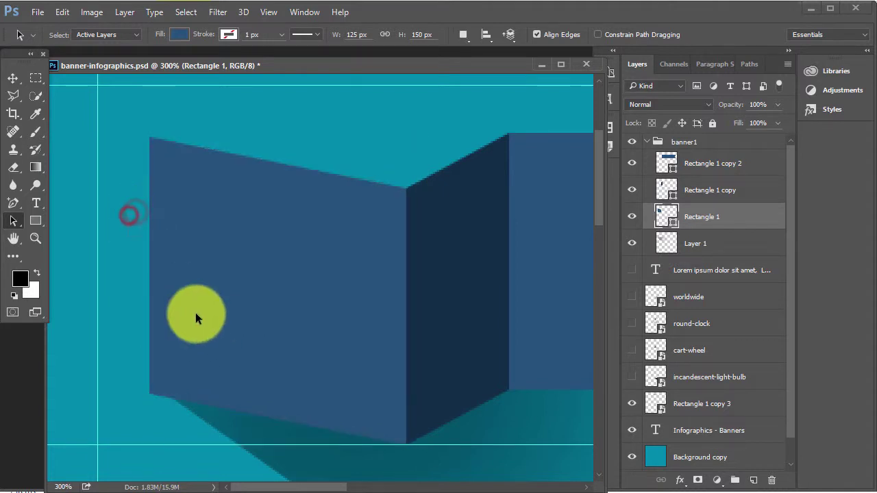
pyautogui.click(111, 239)
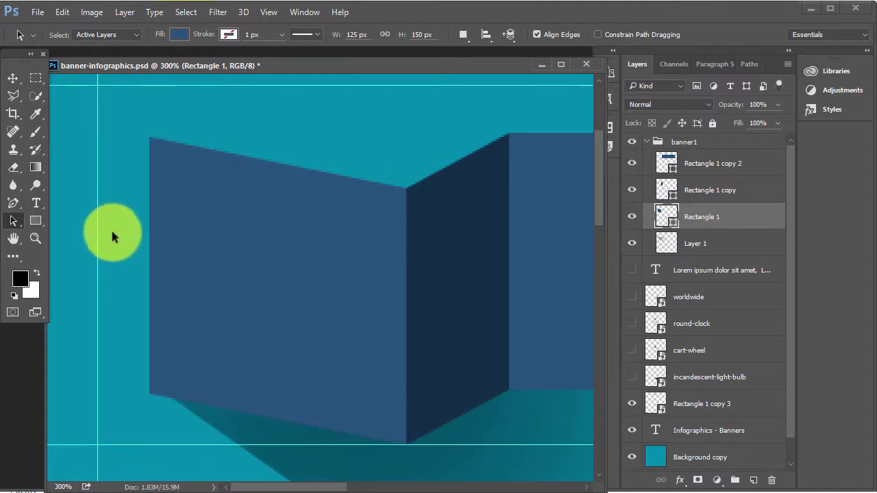
pyautogui.click(112, 233)
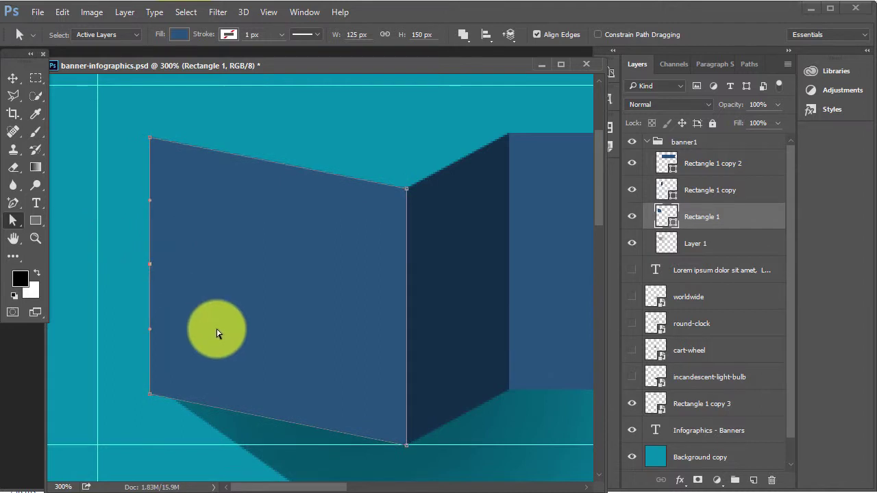
pyautogui.hotkey('shift', 'Right')
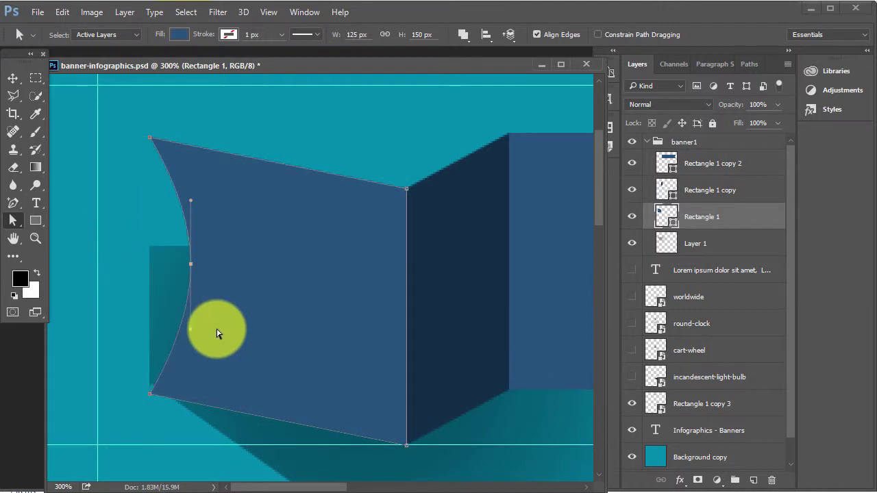
pyautogui.click(172, 250)
pyautogui.moveTo(162, 234); pyautogui.dragTo(258, 330)
pyautogui.moveTo(191, 200); pyautogui.dragTo(104, 143)
pyautogui.hotkey('ctrl', 'z')
pyautogui.hotkey('ctrl', 'z')
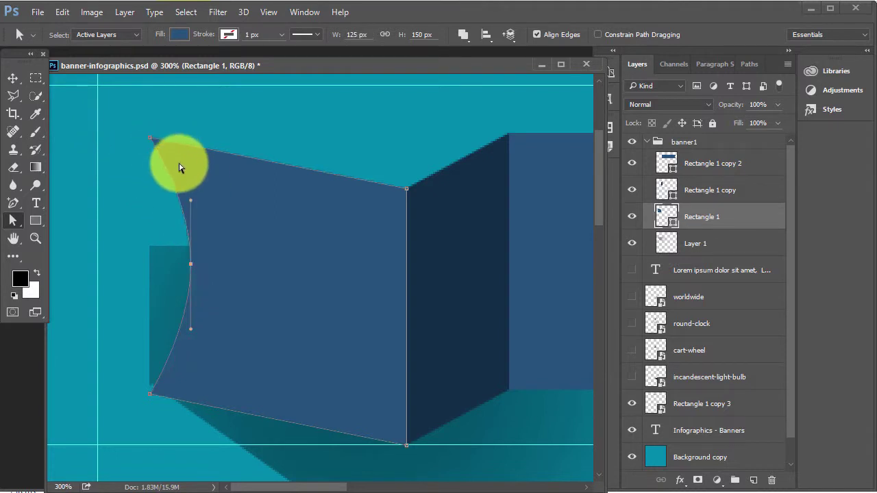
# - Straighten the short panel's notch into a V by pulling both direction handles onto its upper and lower left corners
pyautogui.moveTo(192, 202); pyautogui.dragTo(150, 137)
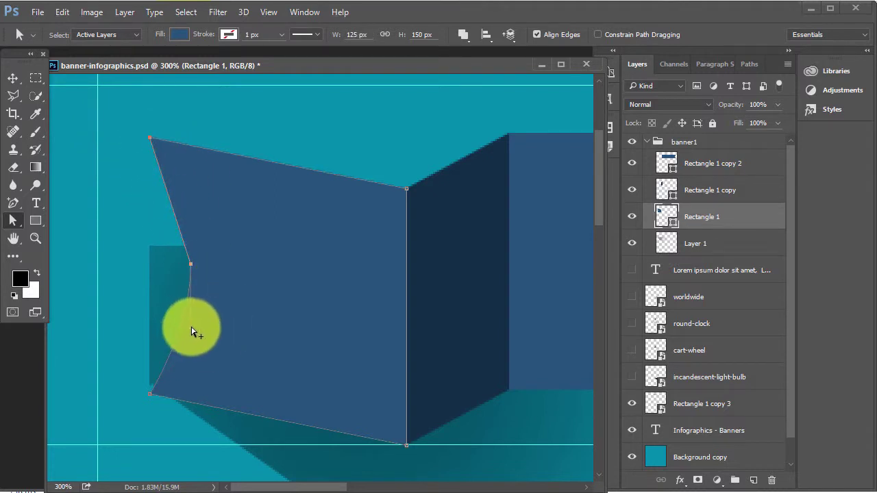
pyautogui.moveTo(192, 332); pyautogui.dragTo(153, 398)
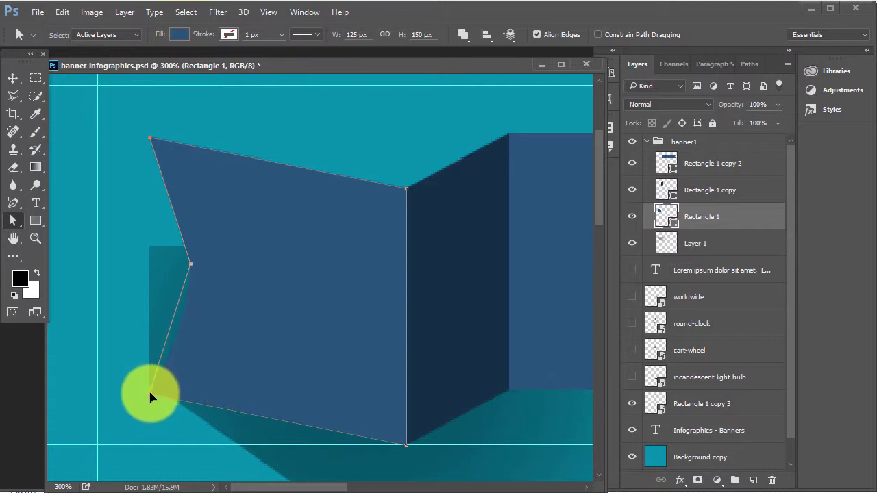
pyautogui.click(143, 261)
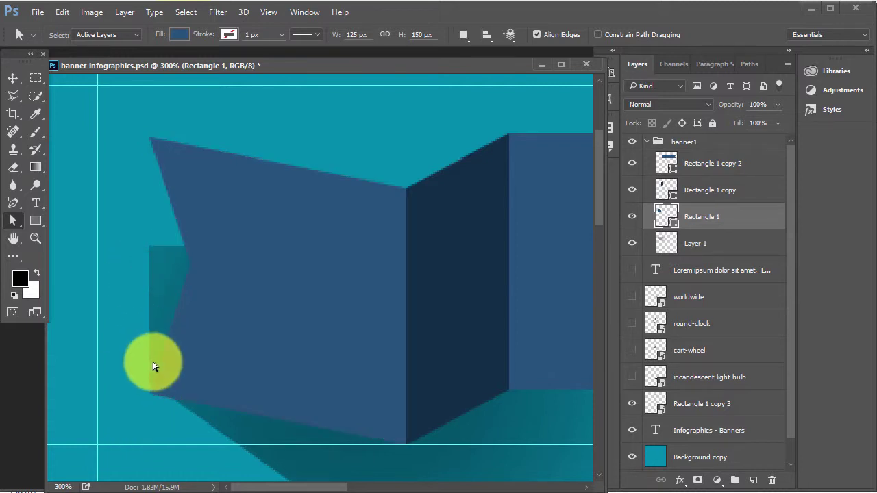
# - Select the shadow's layer, Layer 1, beneath the short panel
pyautogui.hotkey('ctrl', '-')
pyautogui.hotkey('ctrl', '-')
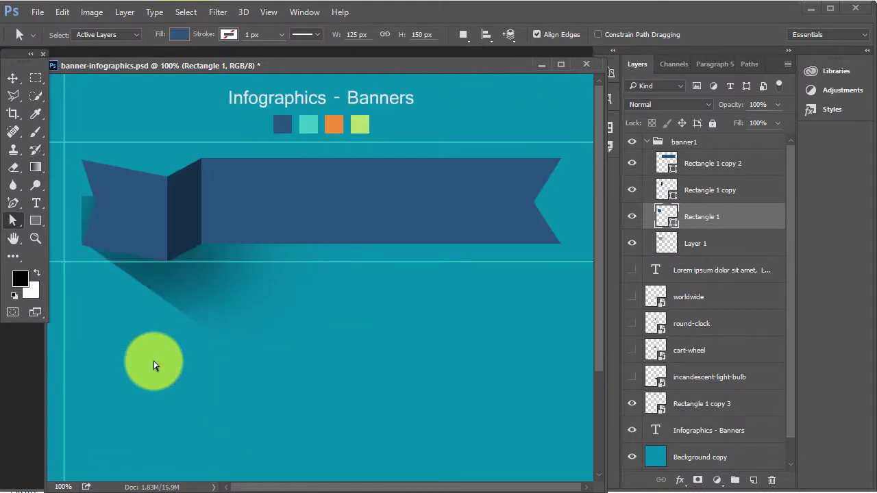
pyautogui.hotkey('ctrl', '-')
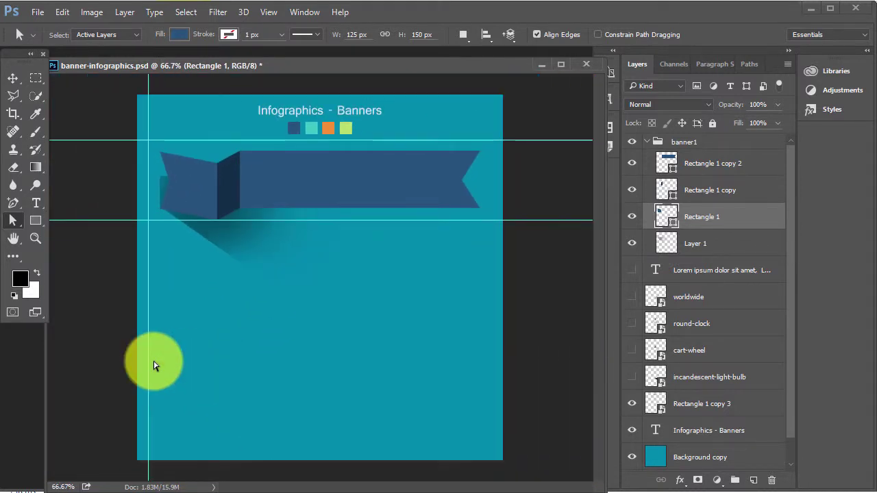
pyautogui.press('v')
pyautogui.rightClick(169, 190)
pyautogui.click(180, 209)
pyautogui.moveTo(178, 194); pyautogui.dragTo(206, 230)
pyautogui.hotkey('ctrl', 'z')
# - Erase the shadow showing inside the short panel's V notch using a brush size of 125, and save the document
pyautogui.click(14, 169)
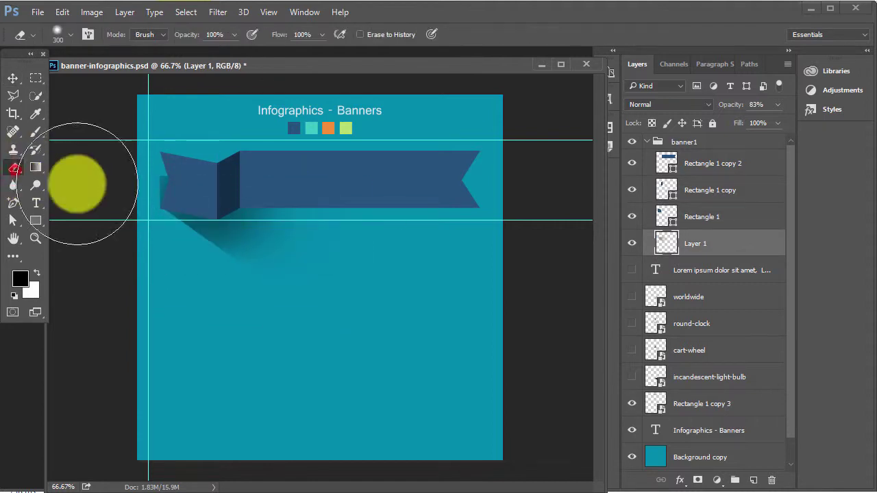
pyautogui.press('[')
pyautogui.press('[')
pyautogui.press('[')
pyautogui.press('[')
pyautogui.press('[')
pyautogui.click(169, 175)
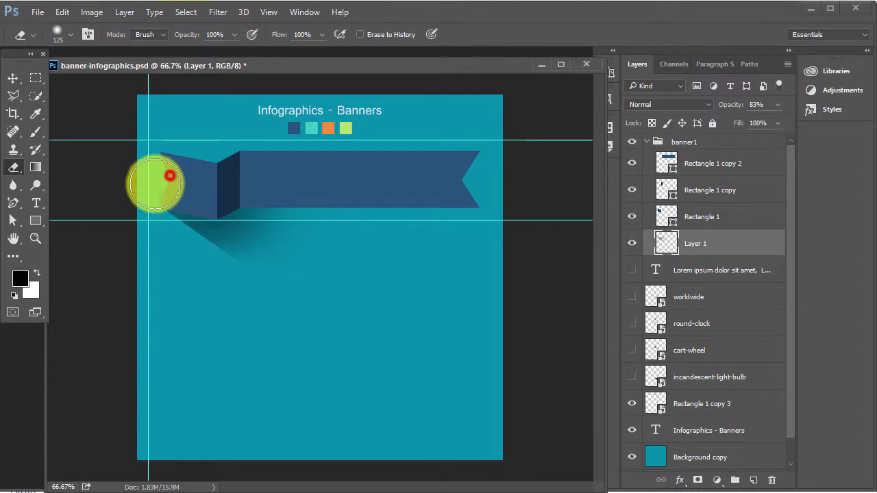
pyautogui.click(156, 183)
pyautogui.click(168, 172)
pyautogui.click(182, 170)
pyautogui.press('[')
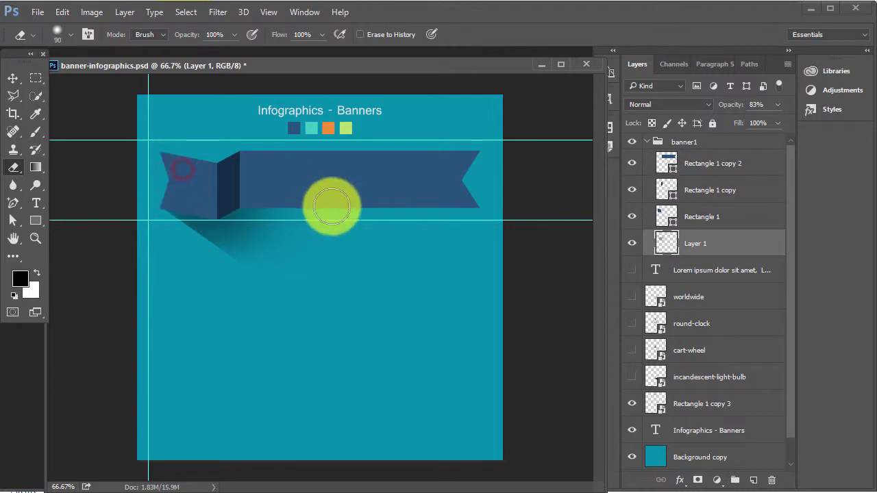
pyautogui.hotkey('ctrl', 's')
# - Show the Lorem ipsum text layer and move it to the top of the banner1 group
pyautogui.press('v')
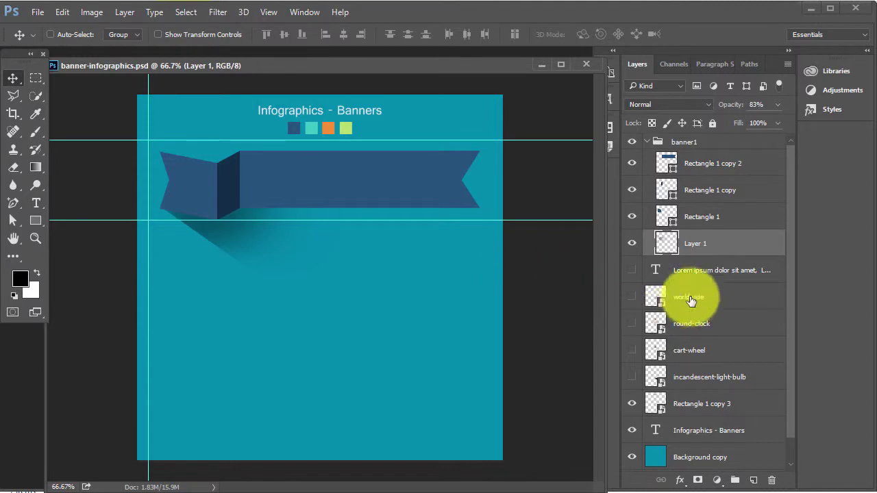
pyautogui.click(706, 270)
pyautogui.click(631, 271)
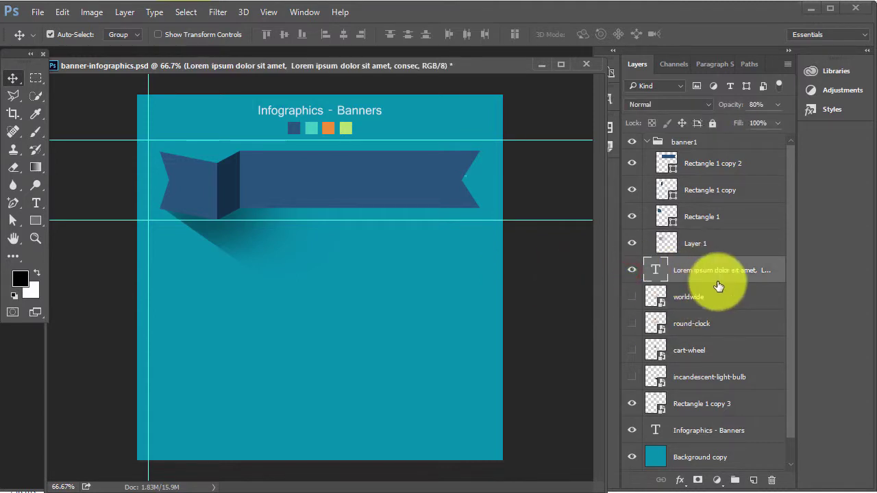
pyautogui.hotkey('ctrl', 'shift', ']')
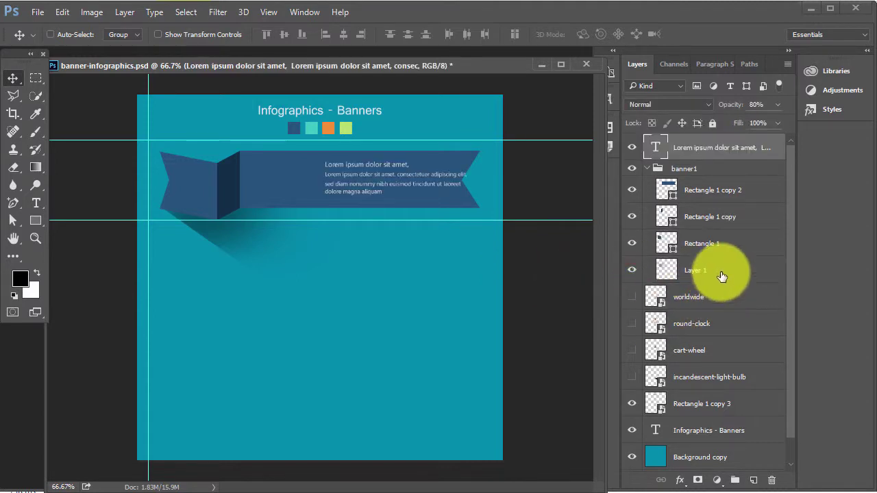
pyautogui.hotkey('ctrl', '[')
# - Shift the Lorem ipsum text slightly left on the long panel, clear of the notched end
pyautogui.moveTo(368, 186); pyautogui.dragTo(350, 186)
pyautogui.moveTo(338, 221); pyautogui.dragTo(357, 485)
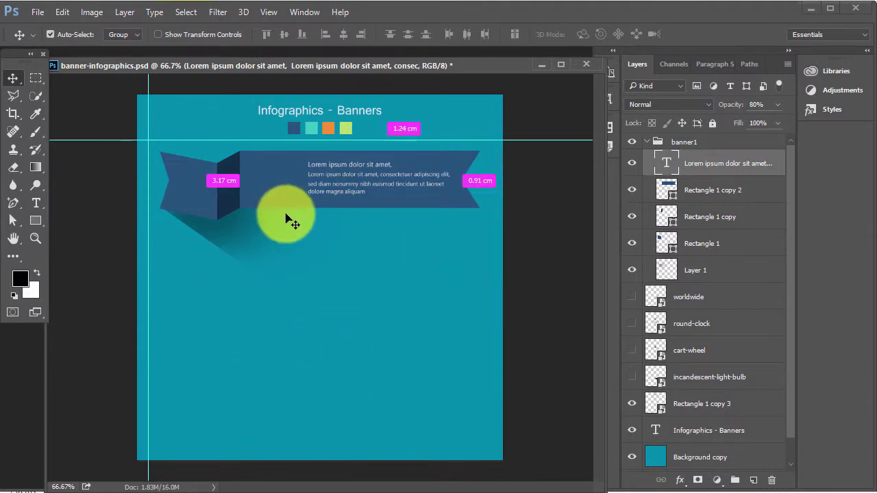
pyautogui.hotkey('ctrl', '+')
pyautogui.press('Tab')
pyautogui.moveTo(286, 214); pyautogui.dragTo(297, 357)
pyautogui.press('Tab')
pyautogui.moveTo(316, 170); pyautogui.dragTo(318, 213)
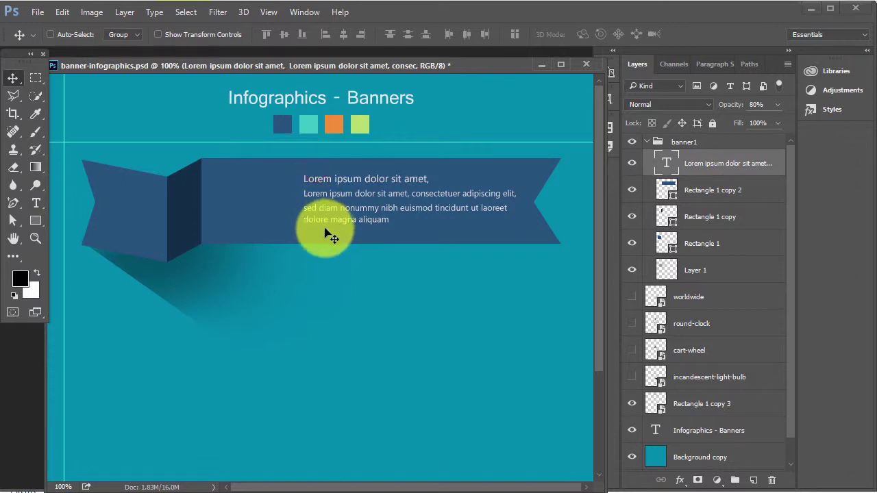
# - Show the incandescent-light-bulb layer and move it to the top of the banner1 group
pyautogui.click(632, 377)
pyautogui.click(678, 376)
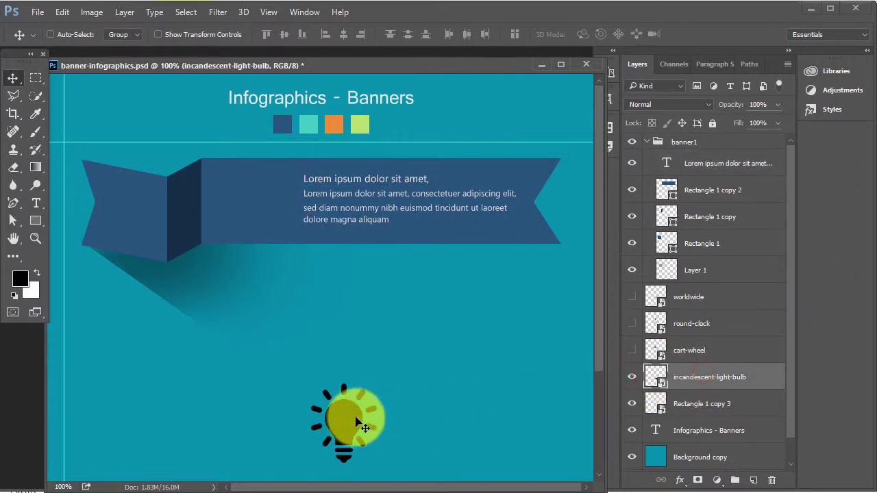
pyautogui.hotkey('ctrl', 'shift', ']')
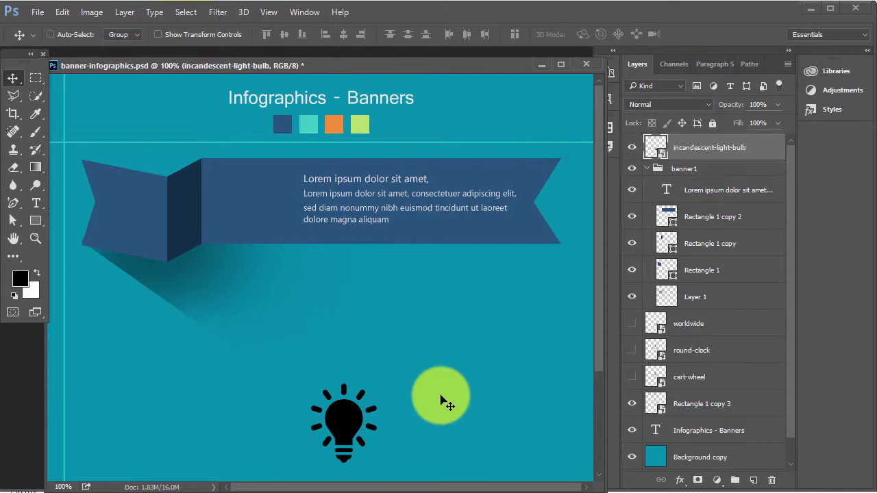
pyautogui.hotkey('ctrl', '[')
# - Place the light bulb on the short panel and scale it down to about 5.8% to fit
pyautogui.moveTo(356, 408); pyautogui.dragTo(140, 209)
pyautogui.hotkey('ctrl', 't')
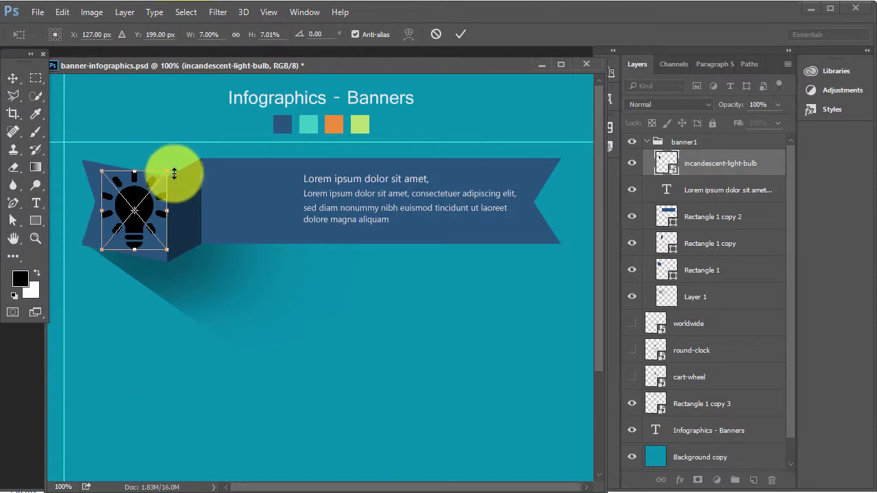
pyautogui.moveTo(169, 172); pyautogui.dragTo(161, 179)
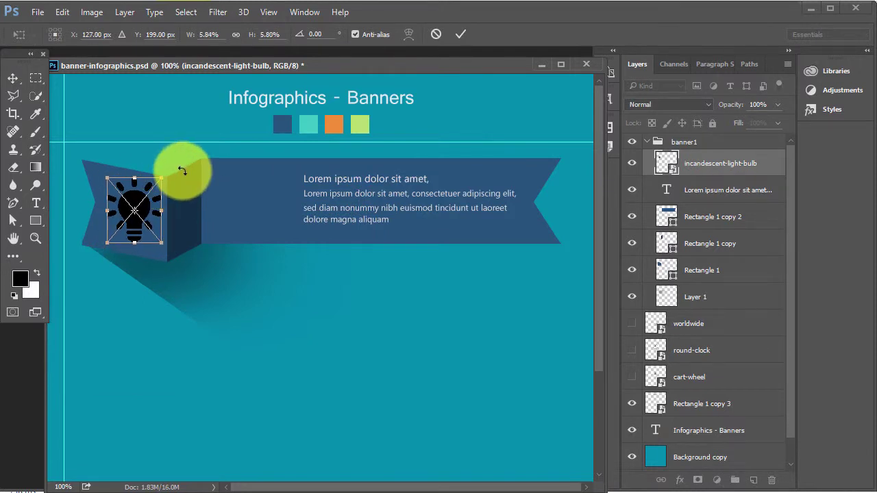
pyautogui.press('Return')
pyautogui.moveTo(151, 215); pyautogui.dragTo(149, 217)
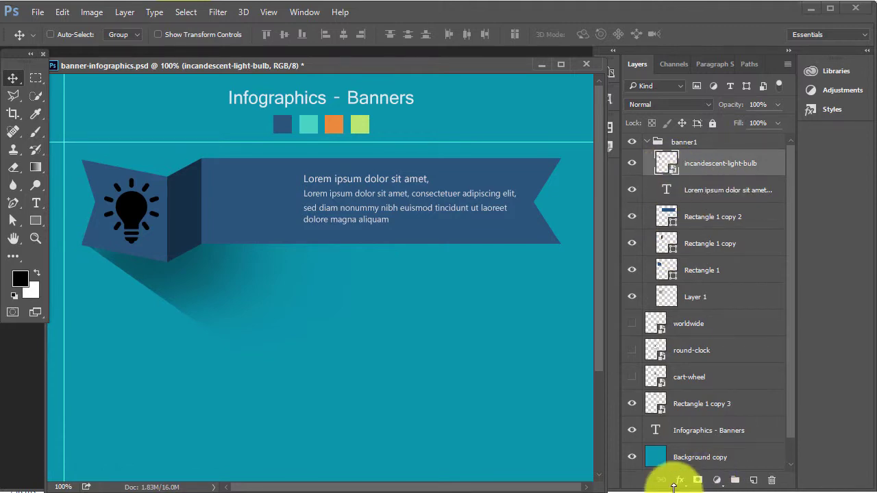
# - Apply a Color Overlay to the light bulb using the dark blue sampled from the fold panel
pyautogui.click(678, 483)
pyautogui.click(723, 415)
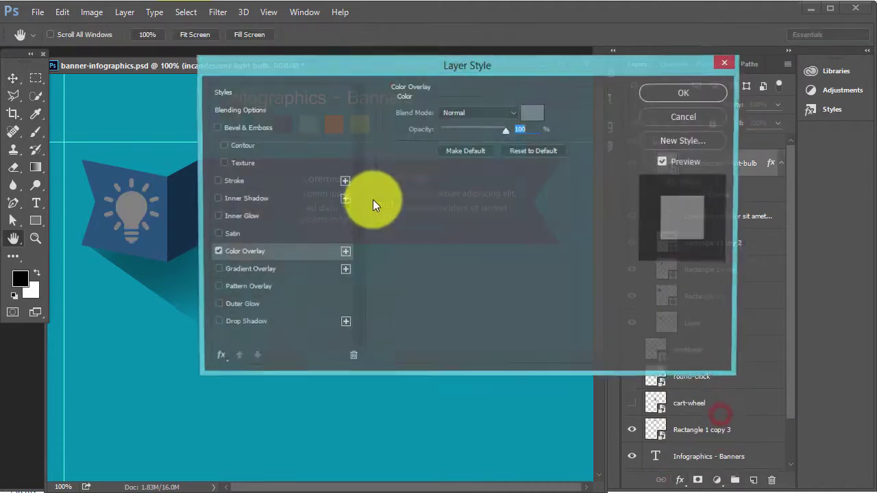
pyautogui.moveTo(464, 74); pyautogui.dragTo(618, 237)
pyautogui.click(685, 276)
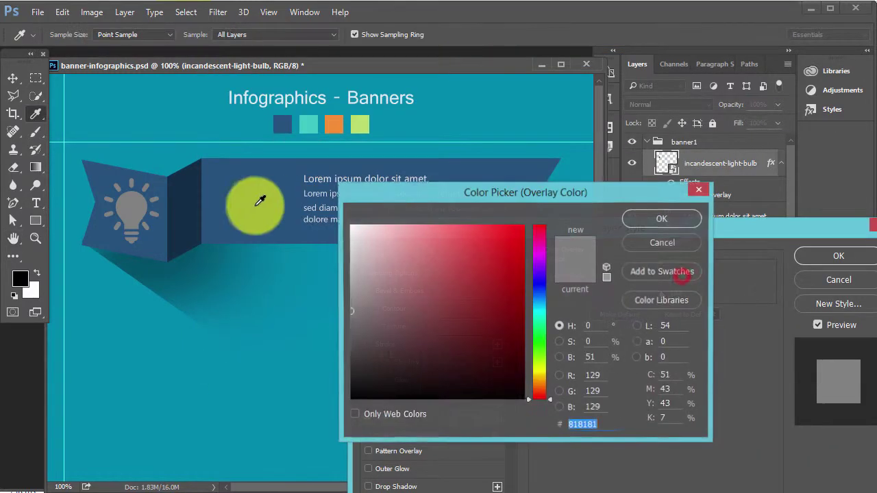
pyautogui.click(198, 191)
pyautogui.click(662, 218)
pyautogui.click(840, 256)
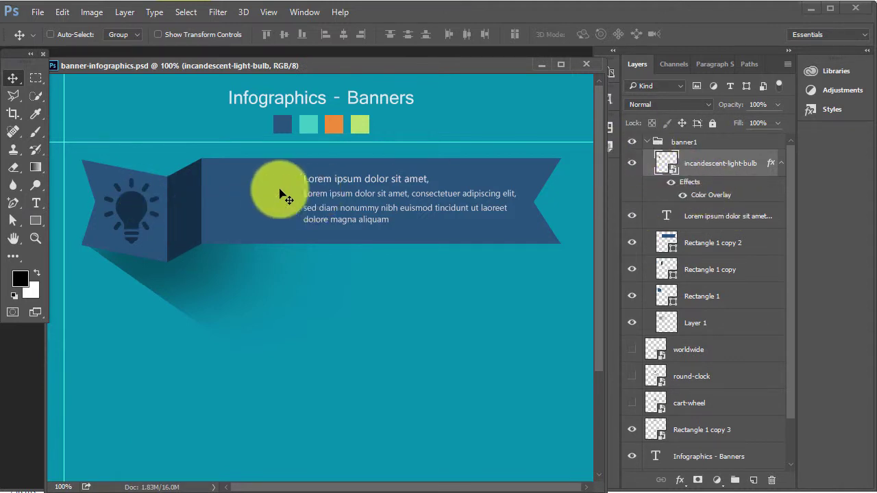
# - Add the text "1" in front of the Lorem ipsum text, set in Segoe UI Bold at 16 pt
pyautogui.press('t')
pyautogui.click(248, 202)
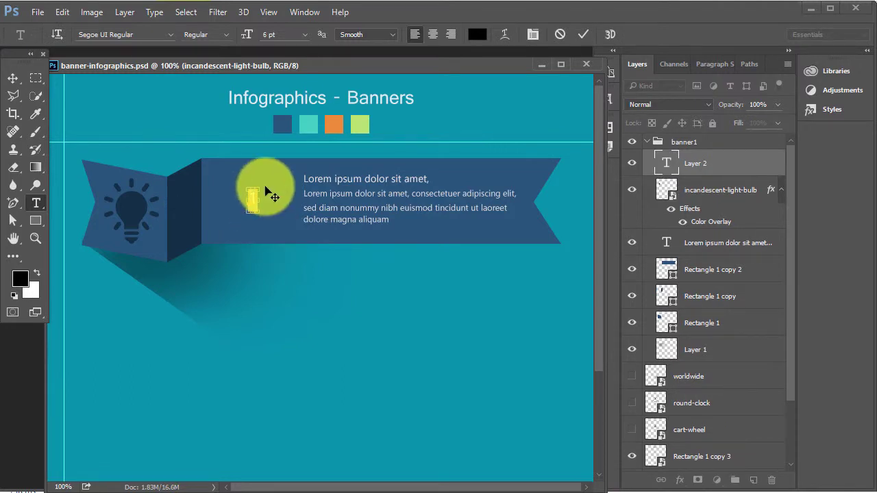
pyautogui.hotkey('ctrl', 't')
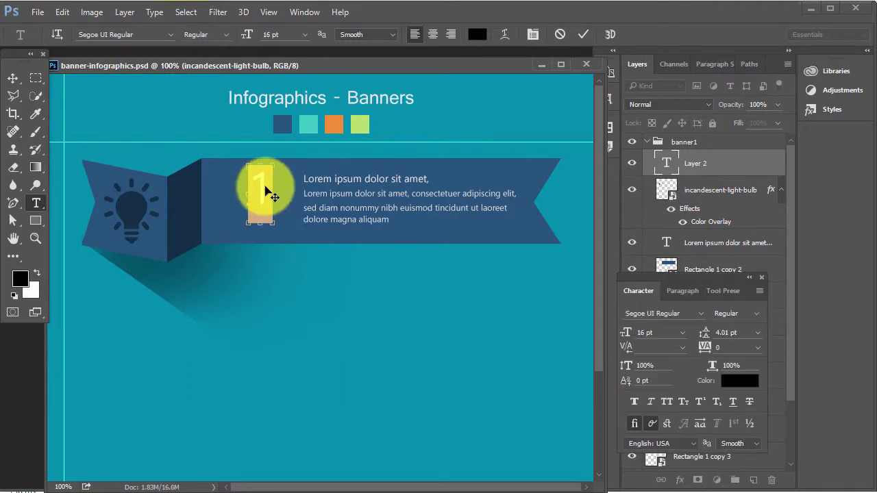
pyautogui.click(757, 313)
pyautogui.click(744, 415)
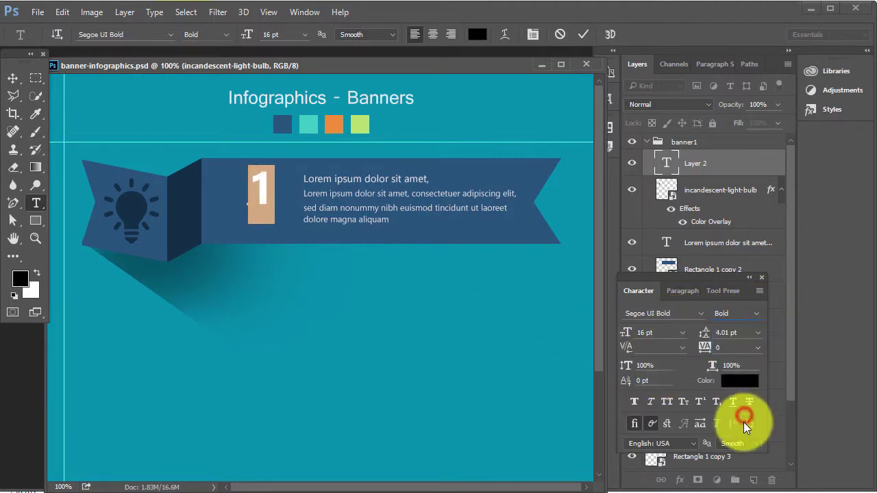
# - Move the number 1 close to the fold and enlarge it to about 28 pt
pyautogui.click(13, 77)
pyautogui.moveTo(265, 199); pyautogui.dragTo(257, 261)
pyautogui.hotkey('ctrl', 't')
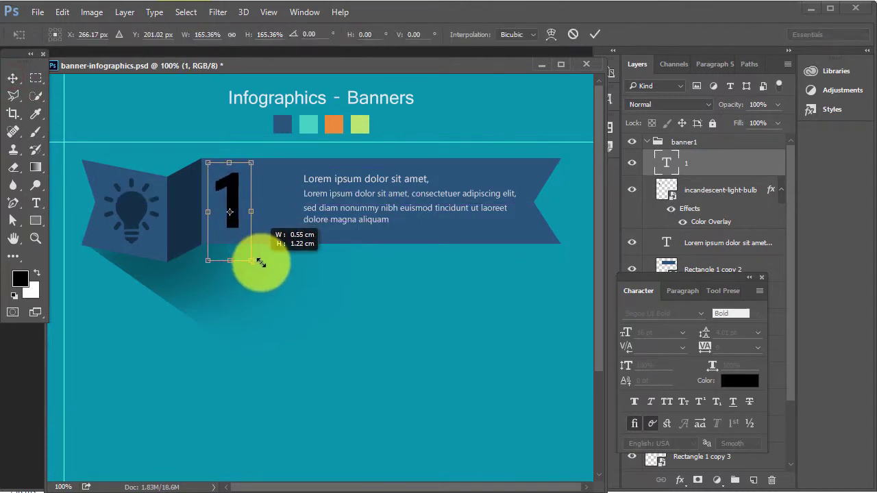
pyautogui.press('Return')
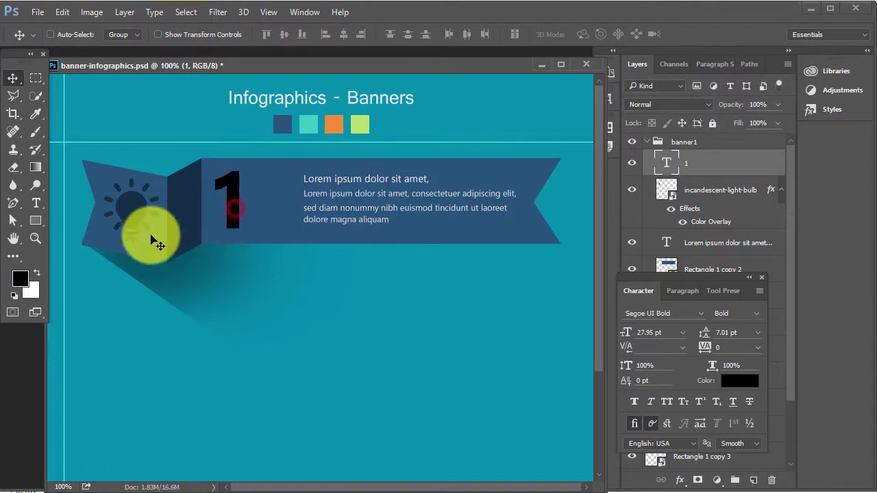
# - Recolor the number 1 with the dark blue 132e48 sampled from the light bulb
pyautogui.press('t')
pyautogui.doubleClick(221, 192)
pyautogui.hotkey('ctrl', 't')
pyautogui.hotkey('ctrl', 't')
pyautogui.click(724, 371)
pyautogui.click(137, 196)
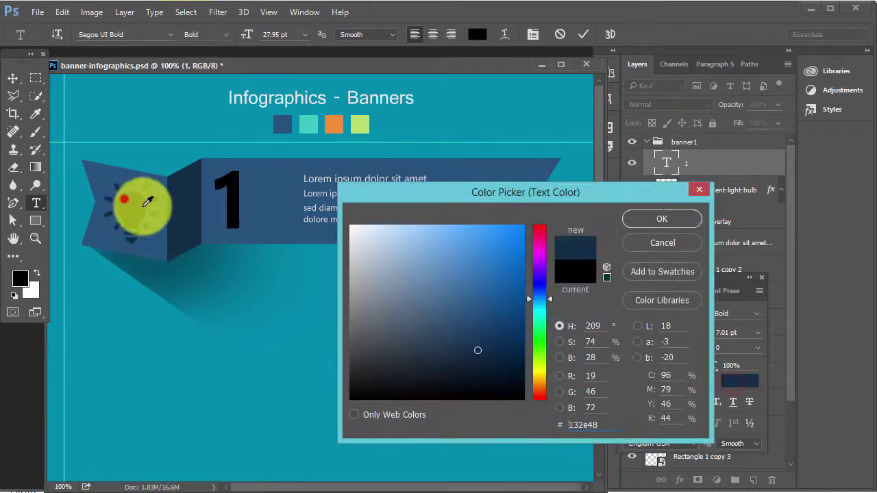
pyautogui.click(637, 222)
# - Shift the number 1 slightly right and move the Lorem ipsum text left toward it
pyautogui.click(13, 77)
pyautogui.moveTo(235, 210); pyautogui.dragTo(251, 212)
pyautogui.rightClick(307, 186)
pyautogui.click(324, 204)
pyautogui.moveTo(365, 203); pyautogui.dragTo(341, 207)
# - Widen the Lorem ipsum text box toward the long panel's notched end
pyautogui.doubleClick(385, 211)
pyautogui.moveTo(495, 269); pyautogui.dragTo(524, 261)
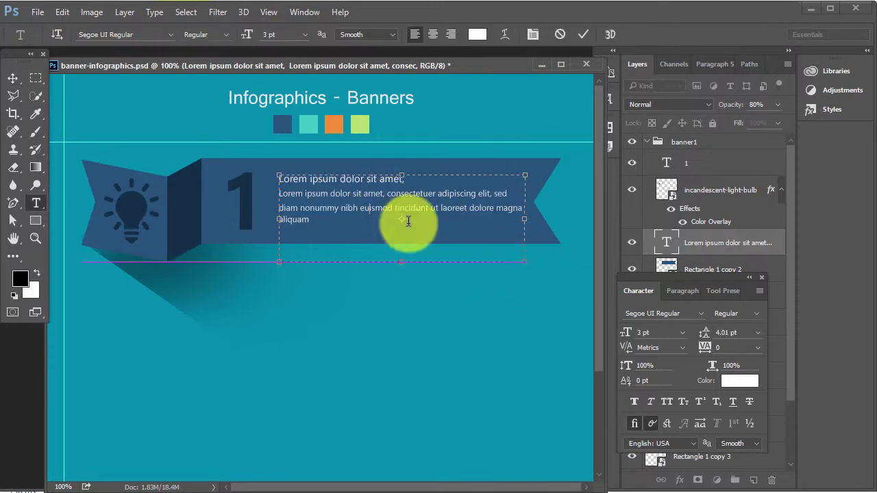
pyautogui.click(366, 220)
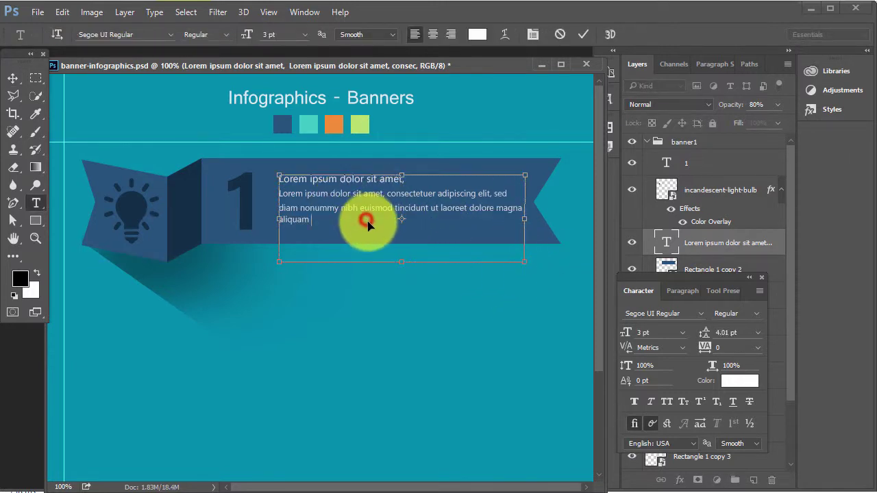
pyautogui.hotkey('ctrl', 'Return')
# - Nudge the number 1 slightly left, between the fold and the Lorem ipsum text
pyautogui.press('v')
pyautogui.rightClick(248, 197)
pyautogui.click(255, 215)
pyautogui.moveTo(254, 214); pyautogui.dragTo(248, 213)
pyautogui.moveTo(397, 262); pyautogui.dragTo(401, 283)
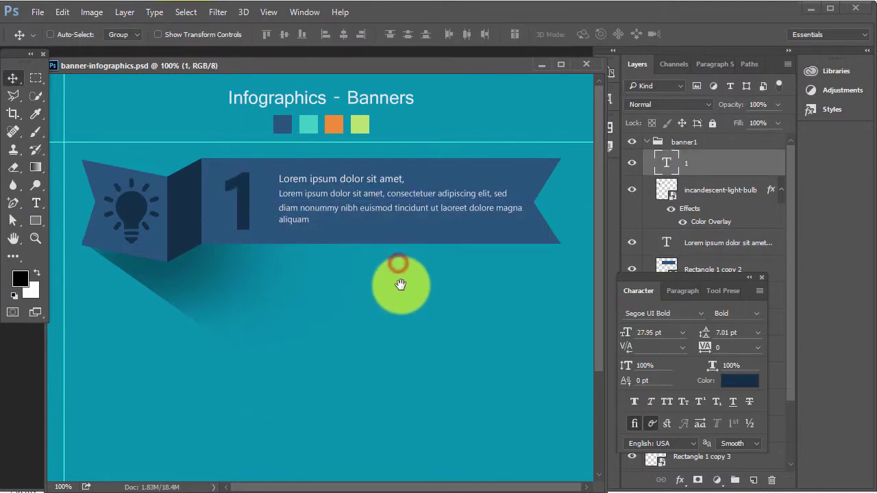
pyautogui.press('Tab')
pyautogui.press('Tab')
pyautogui.press('Tab')
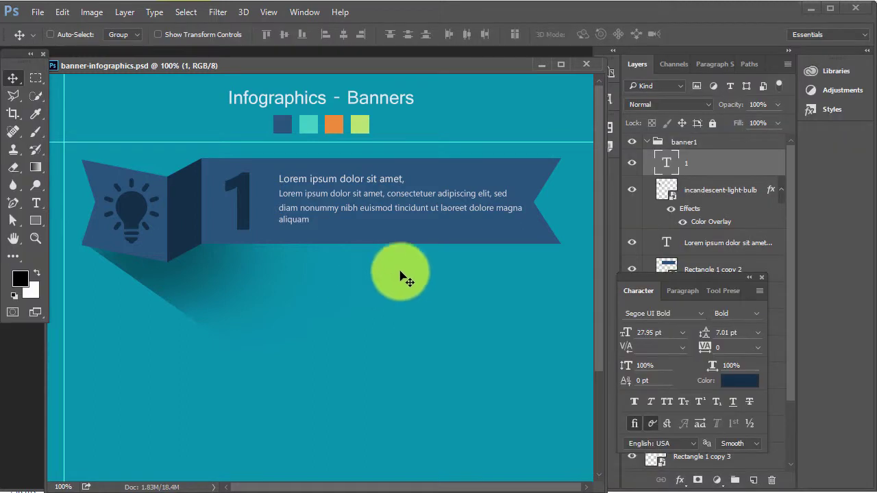
# - Collapse the banner1 group and close the Character panel
pyautogui.click(647, 141)
pyautogui.click(632, 145)
pyautogui.click(633, 144)
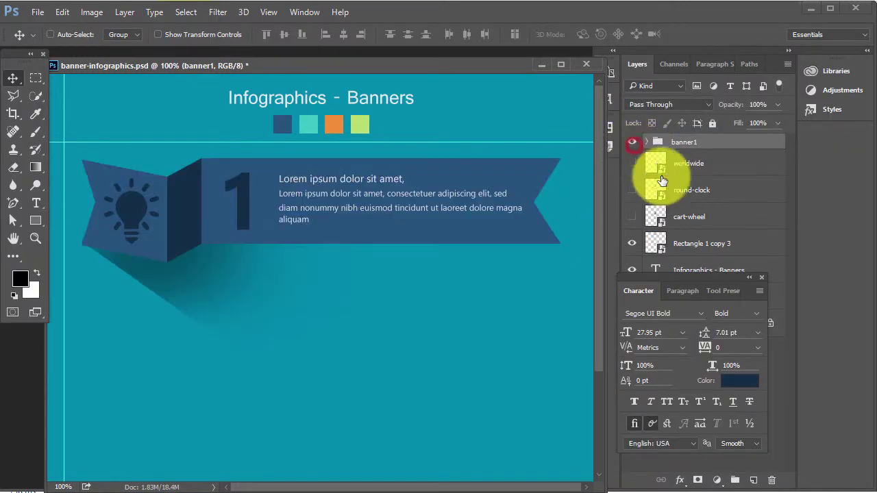
pyautogui.click(761, 277)
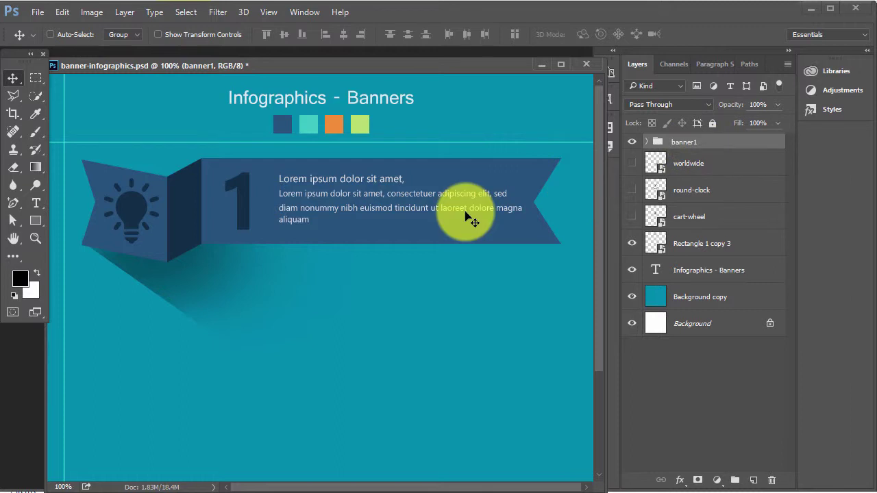
pyautogui.click(632, 145)
pyautogui.click(631, 144)
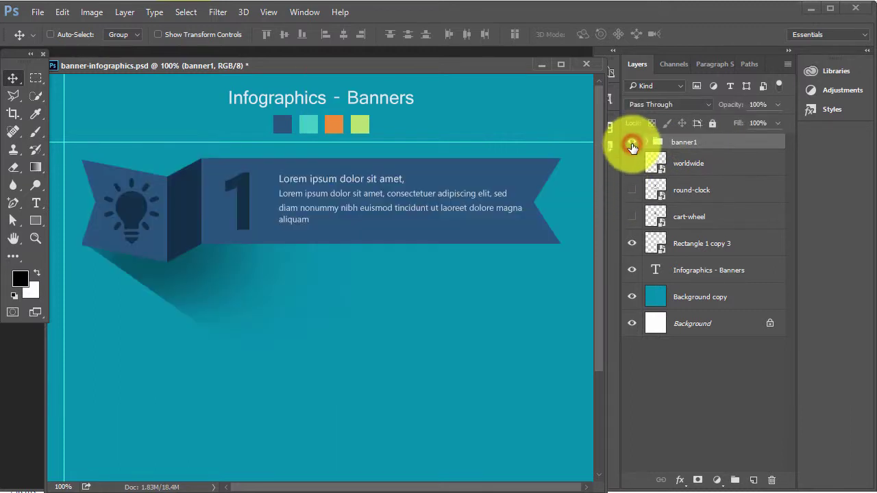
# - Duplicate the banner1 group twice and place the topmost copy directly below the original banner
pyautogui.moveTo(708, 148); pyautogui.dragTo(752, 480)
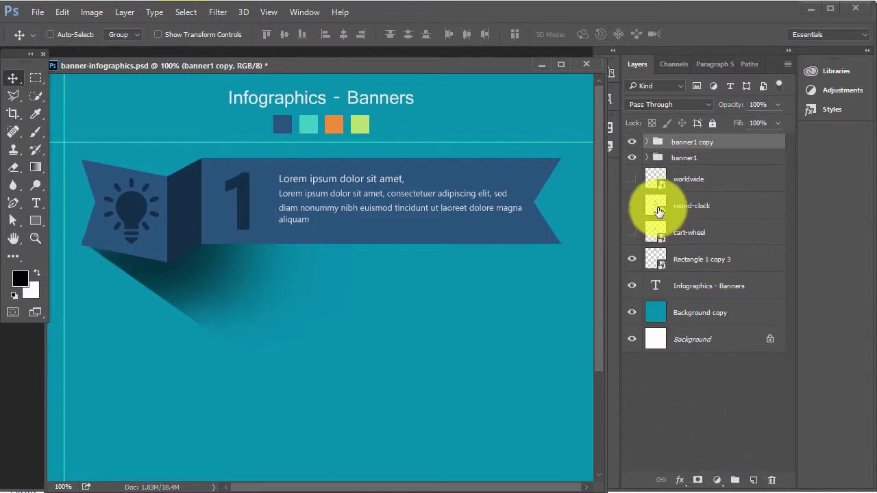
pyautogui.moveTo(317, 182); pyautogui.dragTo(319, 296)
pyautogui.hotkey('ctrl', 'j')
pyautogui.moveTo(355, 348); pyautogui.dragTo(354, 235)
# - Expand the banner1 copy 2 group and recolor the lower banner's icon panel with the turquoise swatch (#3ec6c6) under the title
pyautogui.click(645, 141)
pyautogui.scroll(3, 308, 308)
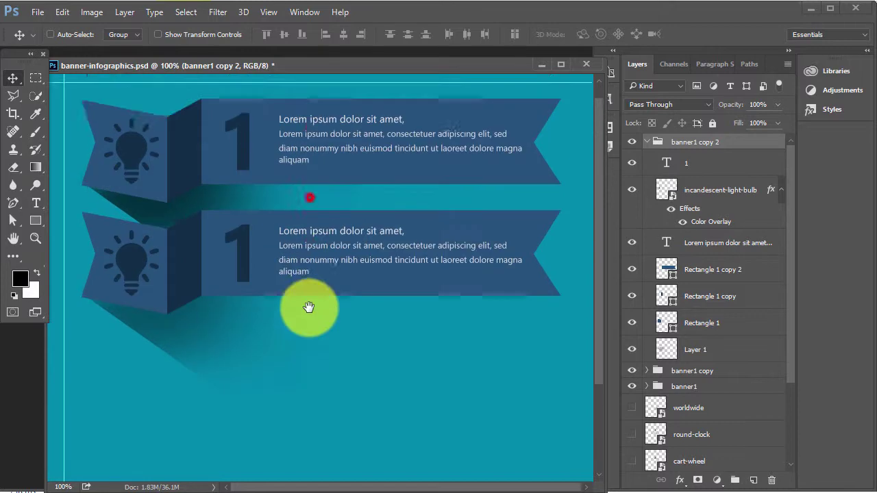
pyautogui.rightClick(162, 301)
pyautogui.click(185, 317)
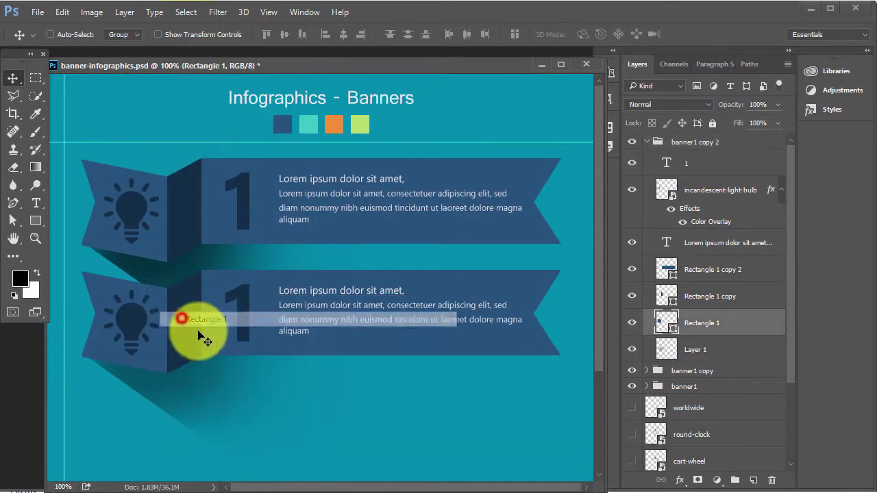
pyautogui.doubleClick(667, 328)
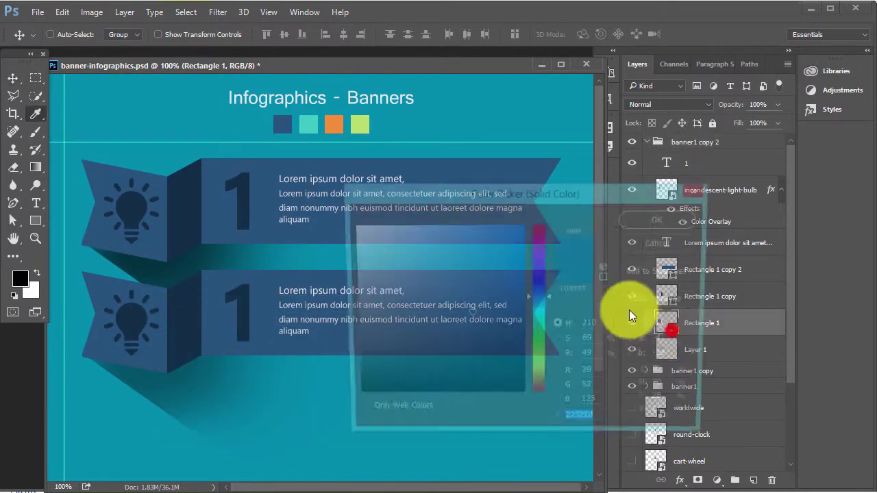
pyautogui.click(308, 122)
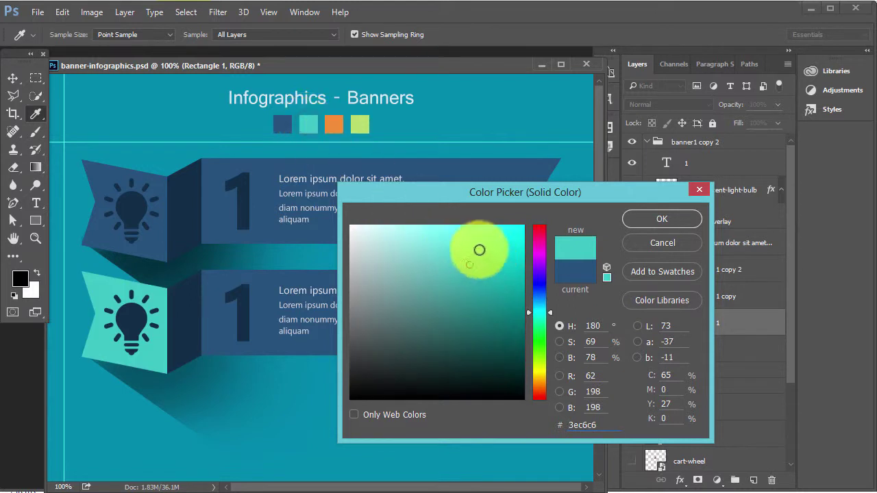
pyautogui.click(663, 224)
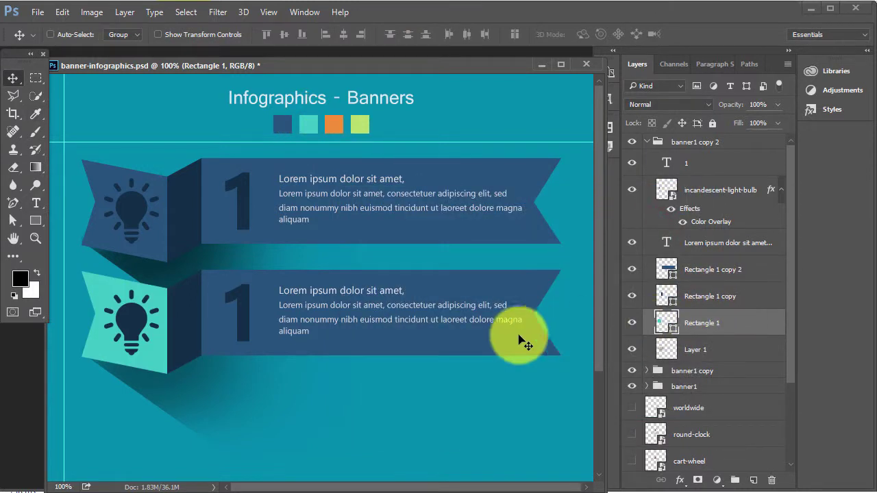
# - Recolor the lower banner's long text panel, Rectangle 1 copy 2, with the same turquoise swatch color, #3ec6c6
pyautogui.rightClick(537, 295)
pyautogui.click(548, 308)
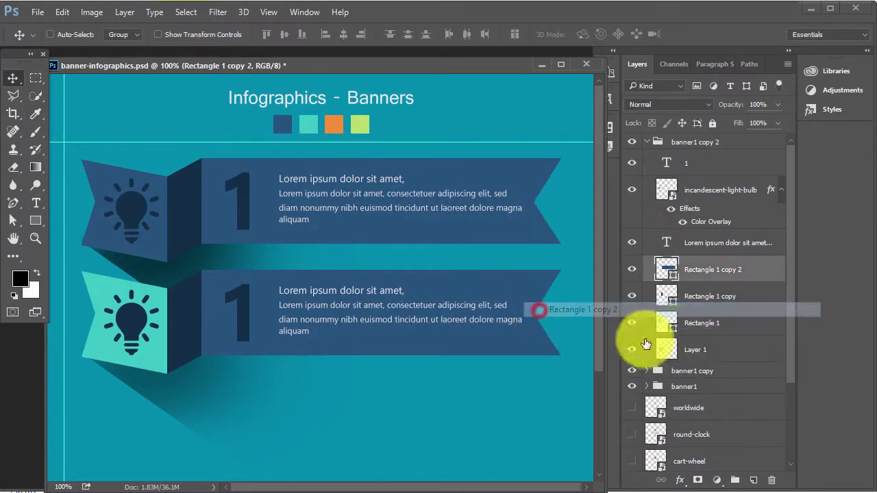
pyautogui.doubleClick(673, 280)
pyautogui.click(310, 124)
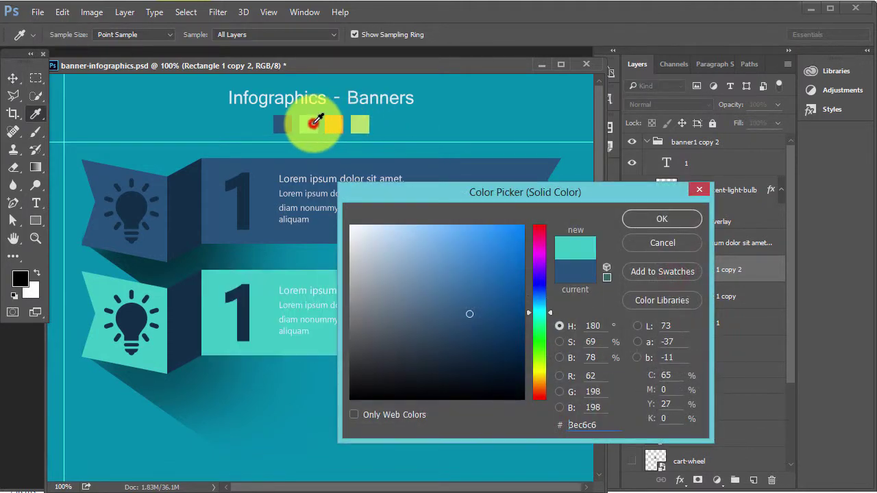
pyautogui.click(662, 220)
pyautogui.press('v')
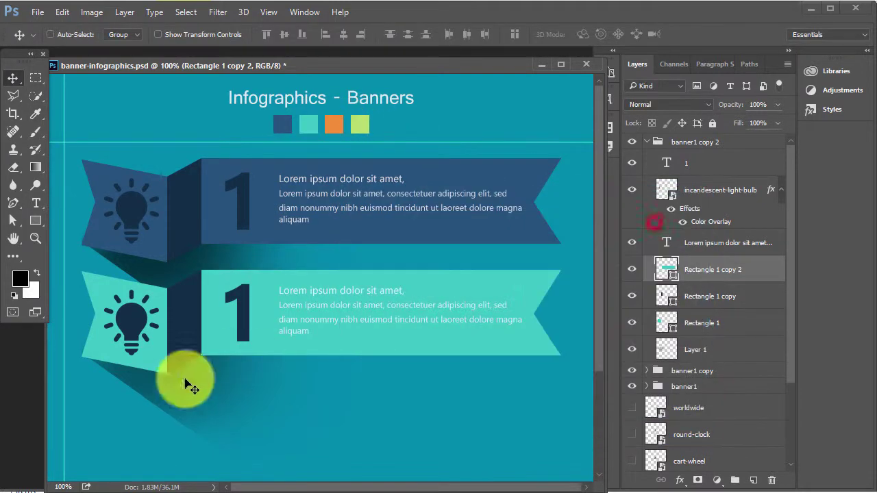
# - Recolor the lower banner's fold, Rectangle 1 copy, with a dark teal shade of the turquoise swatch, #135d5d
pyautogui.rightClick(176, 316)
pyautogui.click(193, 337)
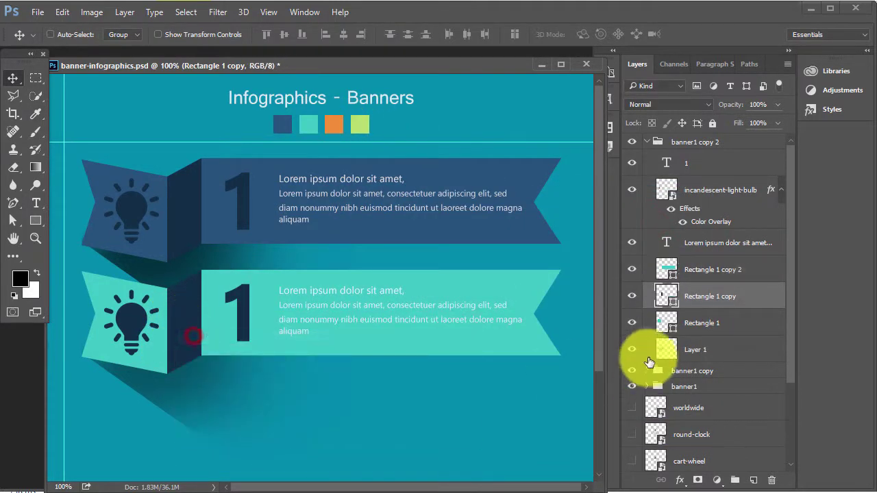
pyautogui.doubleClick(667, 296)
pyautogui.click(312, 124)
pyautogui.moveTo(486, 352)
pyautogui.mouseDown()
pyautogui.moveTo(485, 319)
pyautogui.moveTo(490, 341)
pyautogui.mouseUp()
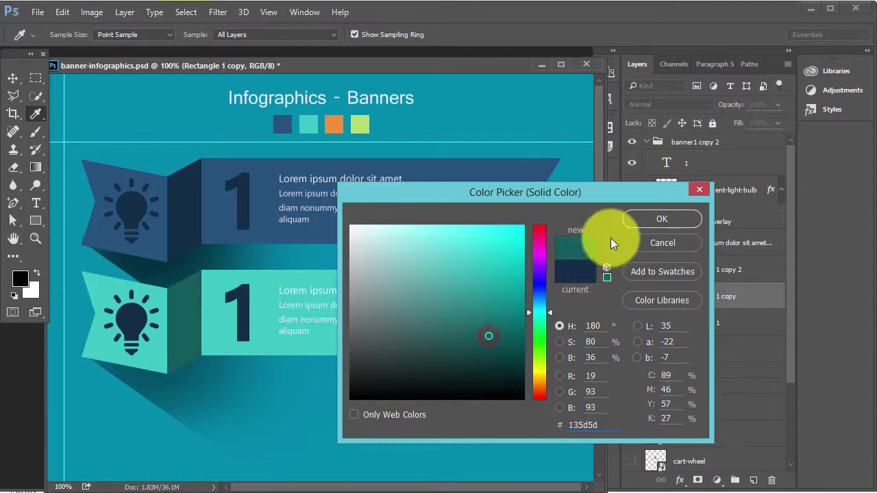
pyautogui.click(644, 219)
# - Change the number on the turquoise banner to 2
pyautogui.doubleClick(238, 307)
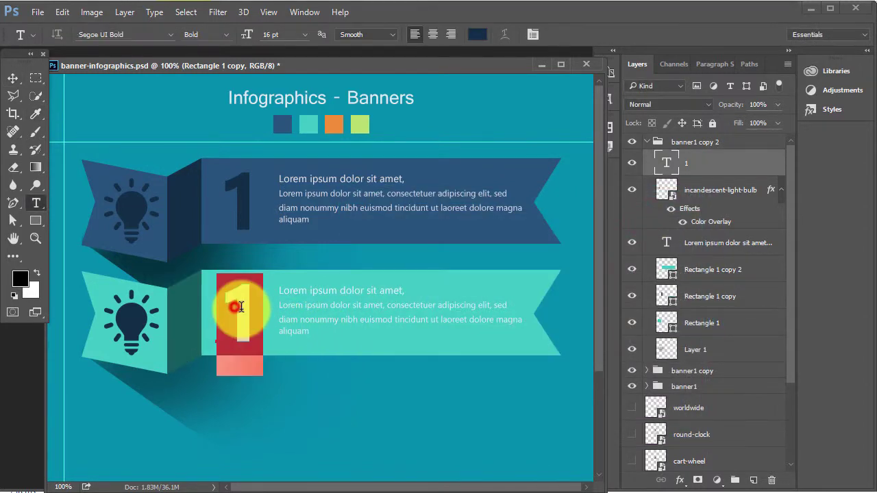
pyautogui.write('2')
pyautogui.hotkey('ctrl', 'Return')
pyautogui.press('v')
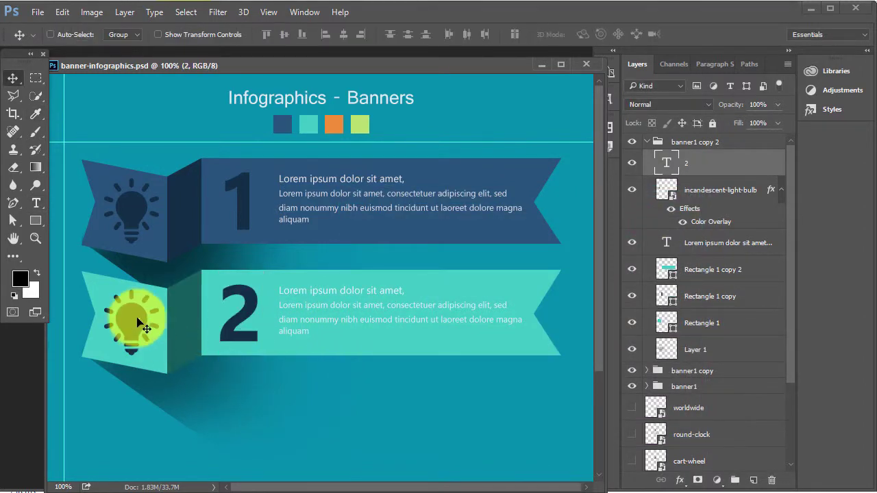
# - Set the turquoise banner's light bulb Color Overlay to the dark teal sampled from the banner's fold
pyautogui.rightClick(136, 319)
pyautogui.click(146, 337)
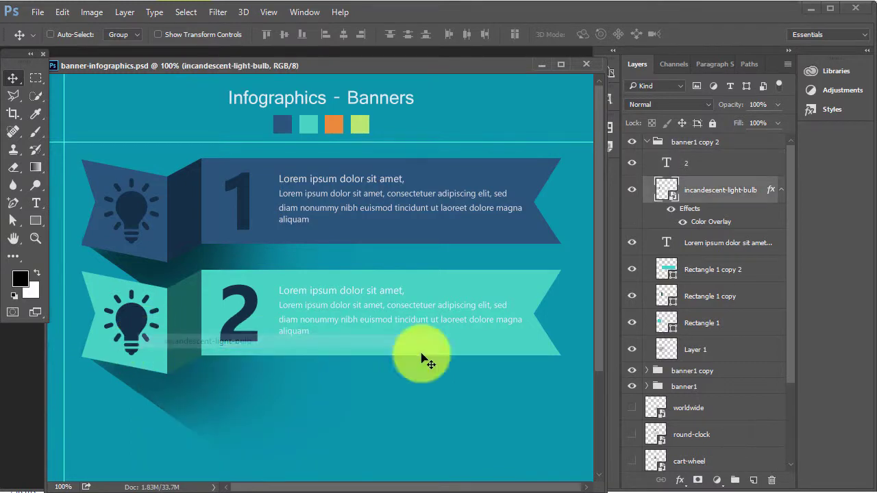
pyautogui.doubleClick(772, 190)
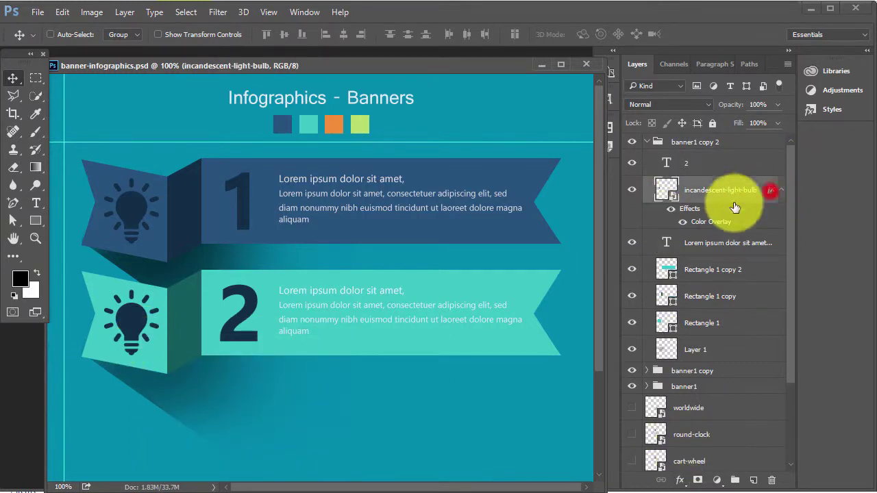
pyautogui.click(464, 289)
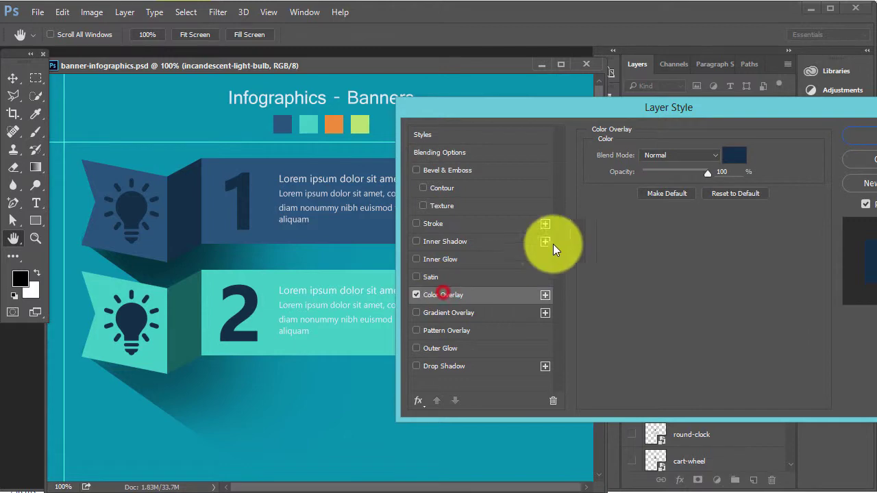
pyautogui.click(726, 157)
pyautogui.click(204, 295)
pyautogui.click(640, 219)
pyautogui.click(860, 137)
# - Select the number 2 text layer on the turquoise banner
pyautogui.rightClick(263, 314)
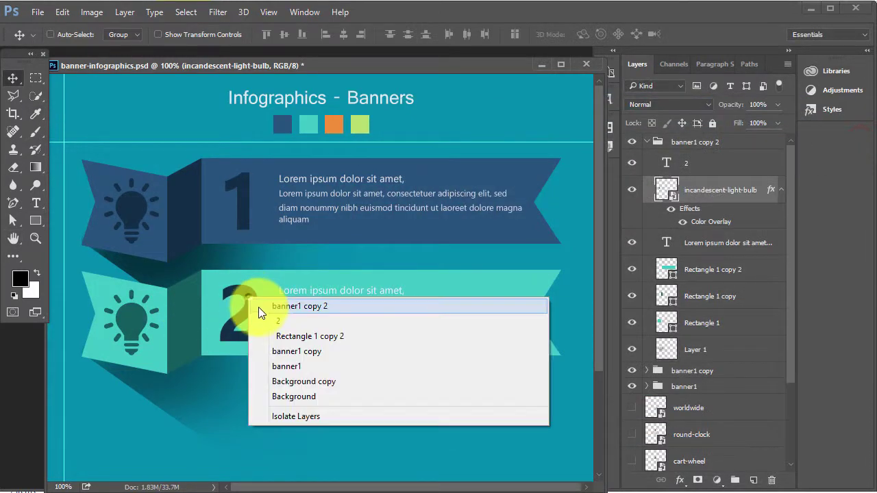